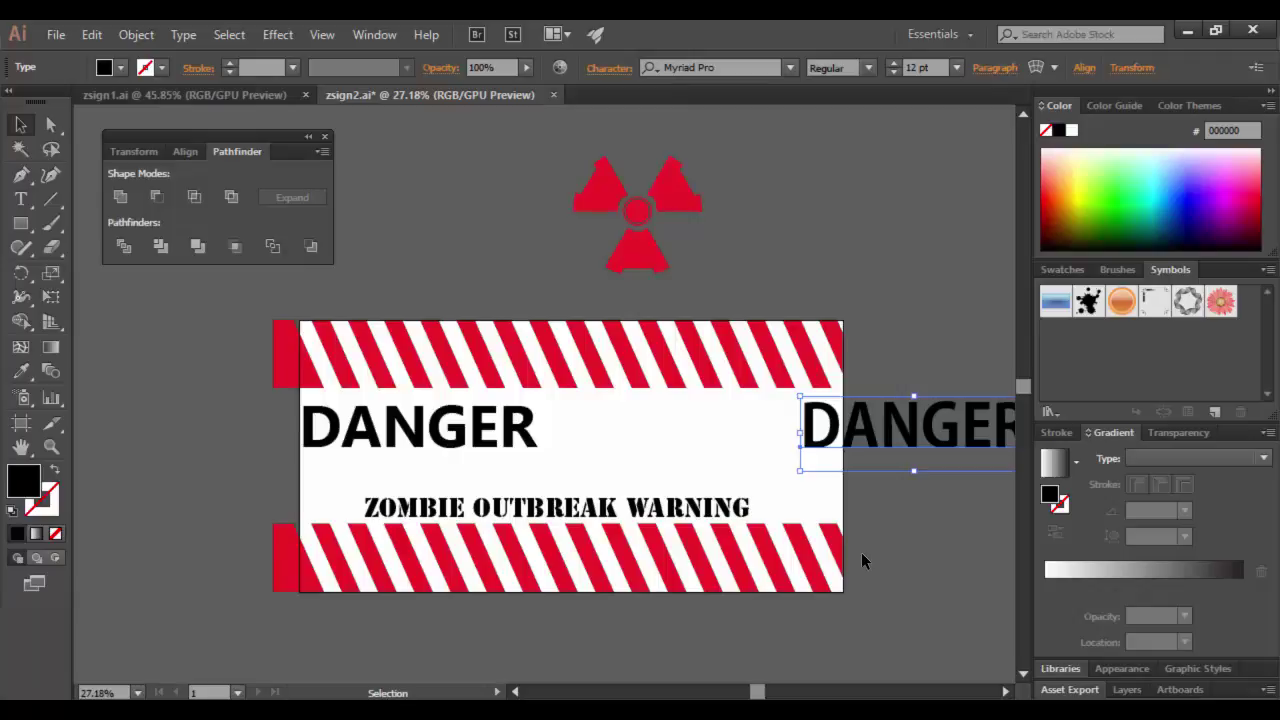
Step: Select the red striped bands along the upper and lower edges of the sign artwork to inspect them
left_click(655, 252)
left_click(605, 367)
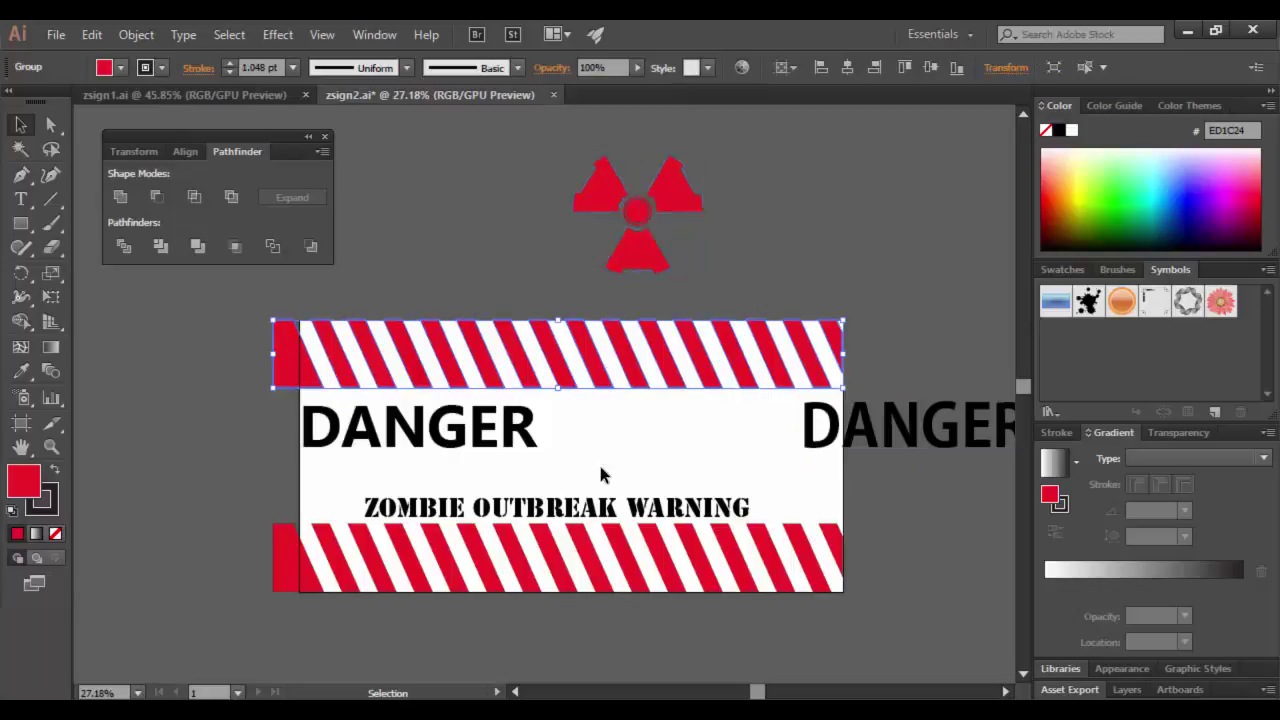
left_click(580, 558)
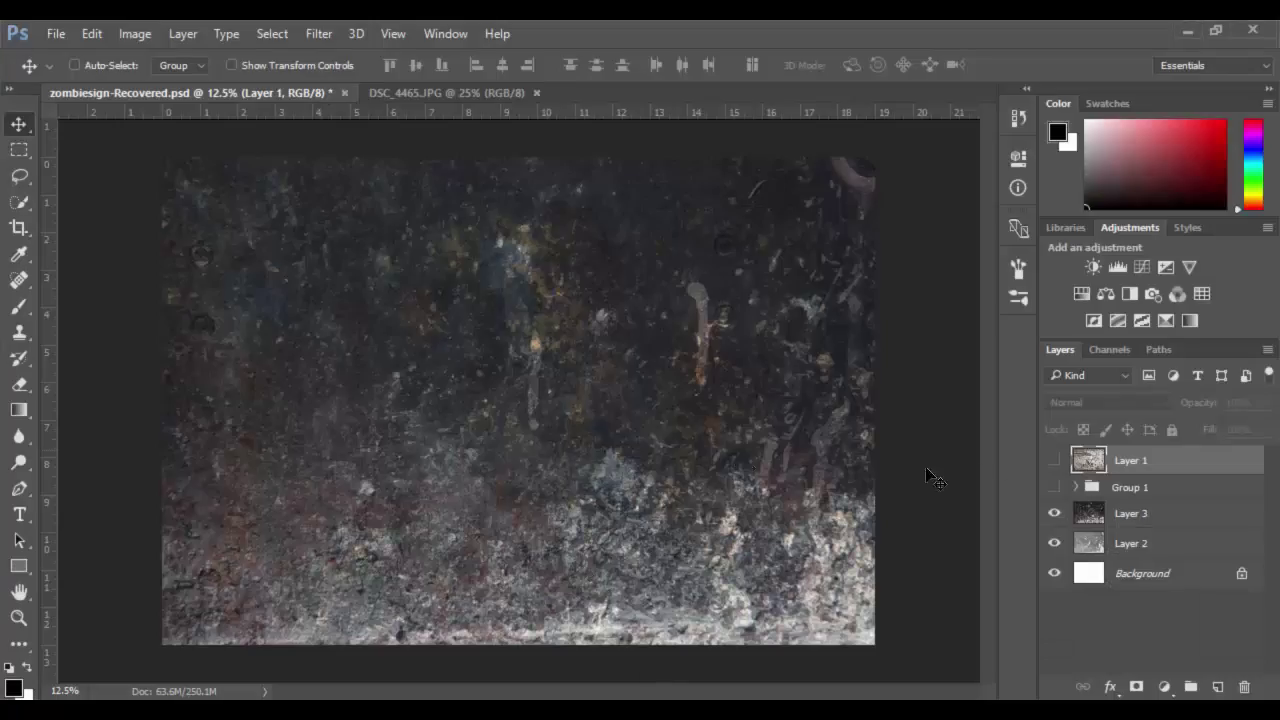
Step: Switch to zombiesign-Recovered.psd in Photoshop, preview Group 1 and its vector smart objects, and hide the group again
left_click(1054, 487)
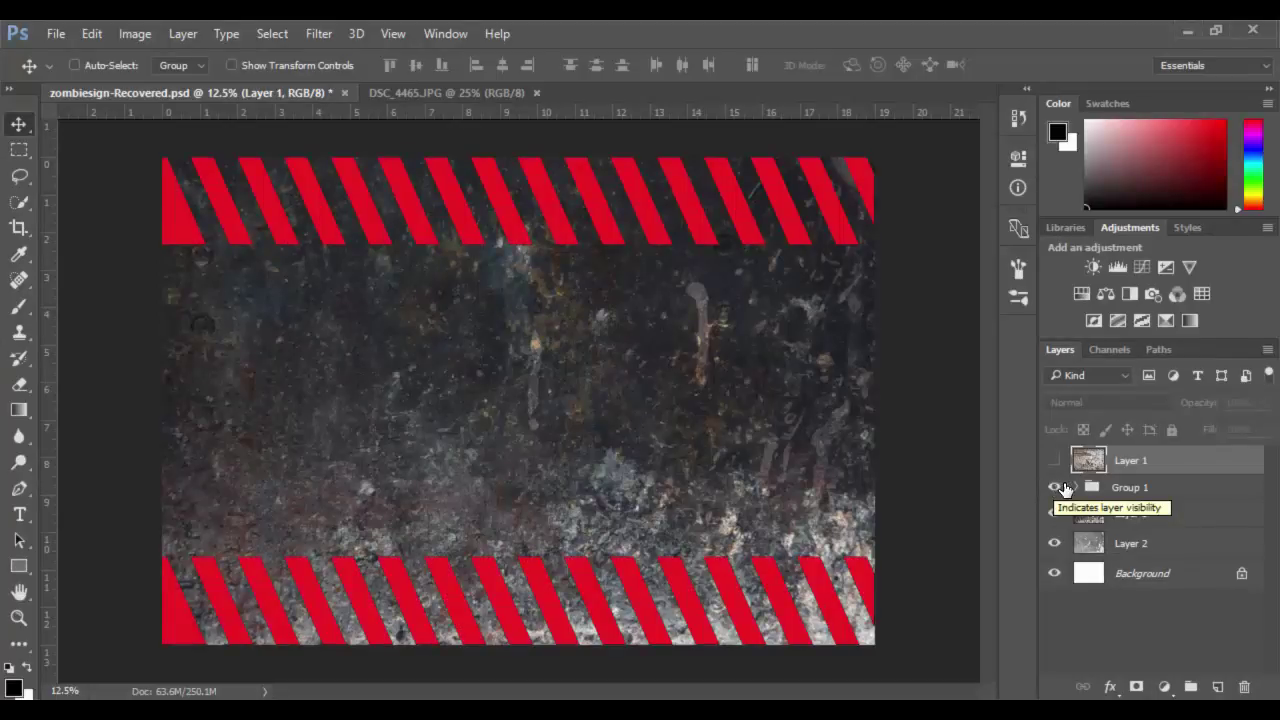
left_click(1076, 487)
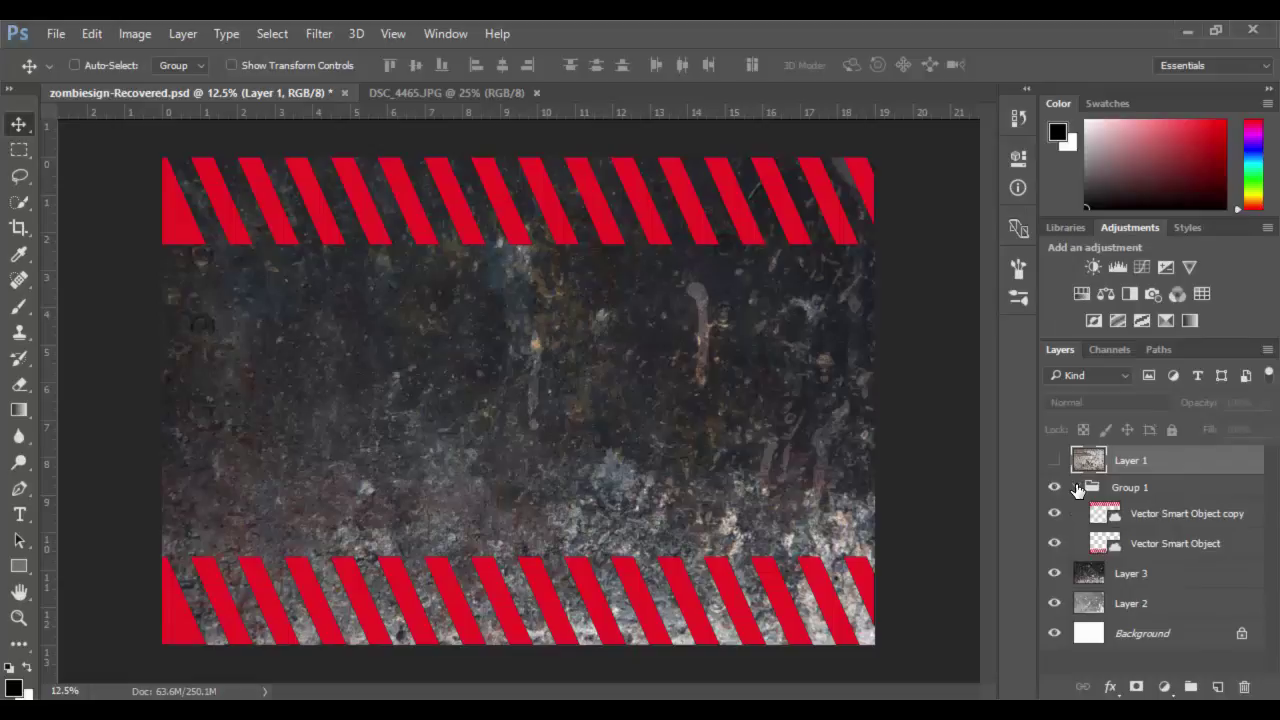
left_click(1077, 487)
left_click(1054, 489)
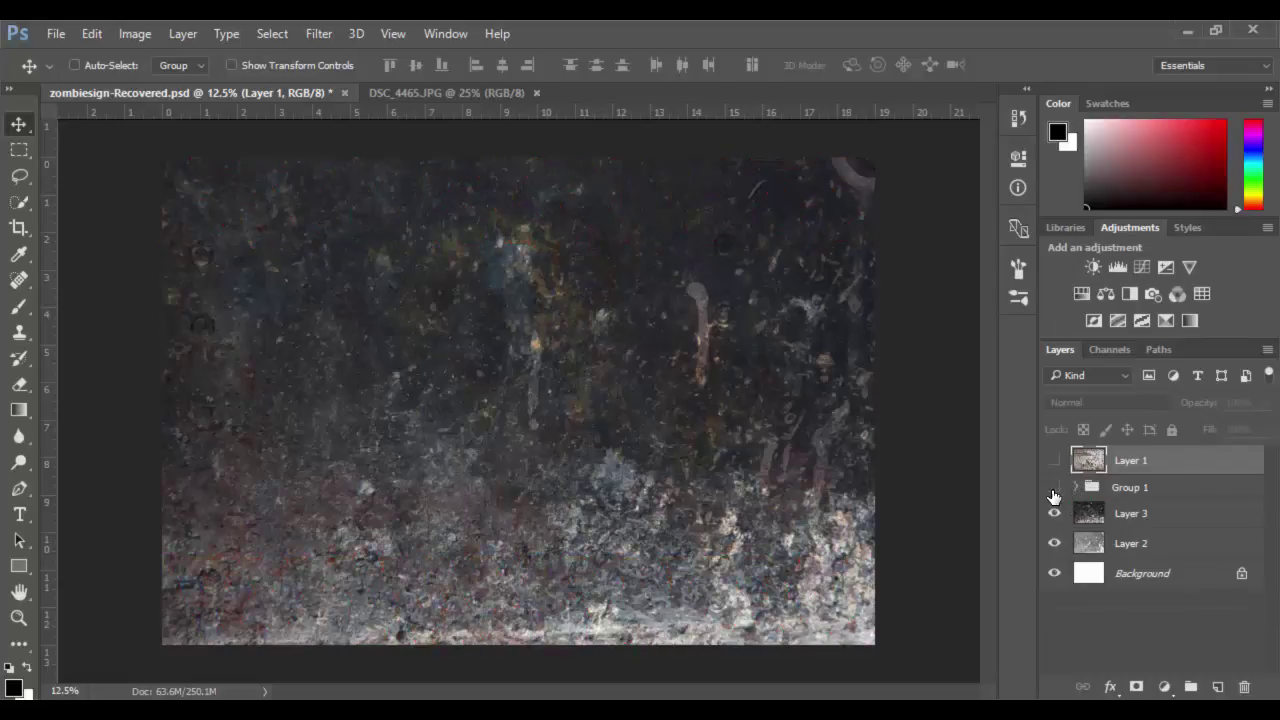
Step: Look at the DSC_4465 texture's download page and full-size image on TextureKing in the browser, and return to Photoshop
left_click(1143, 545)
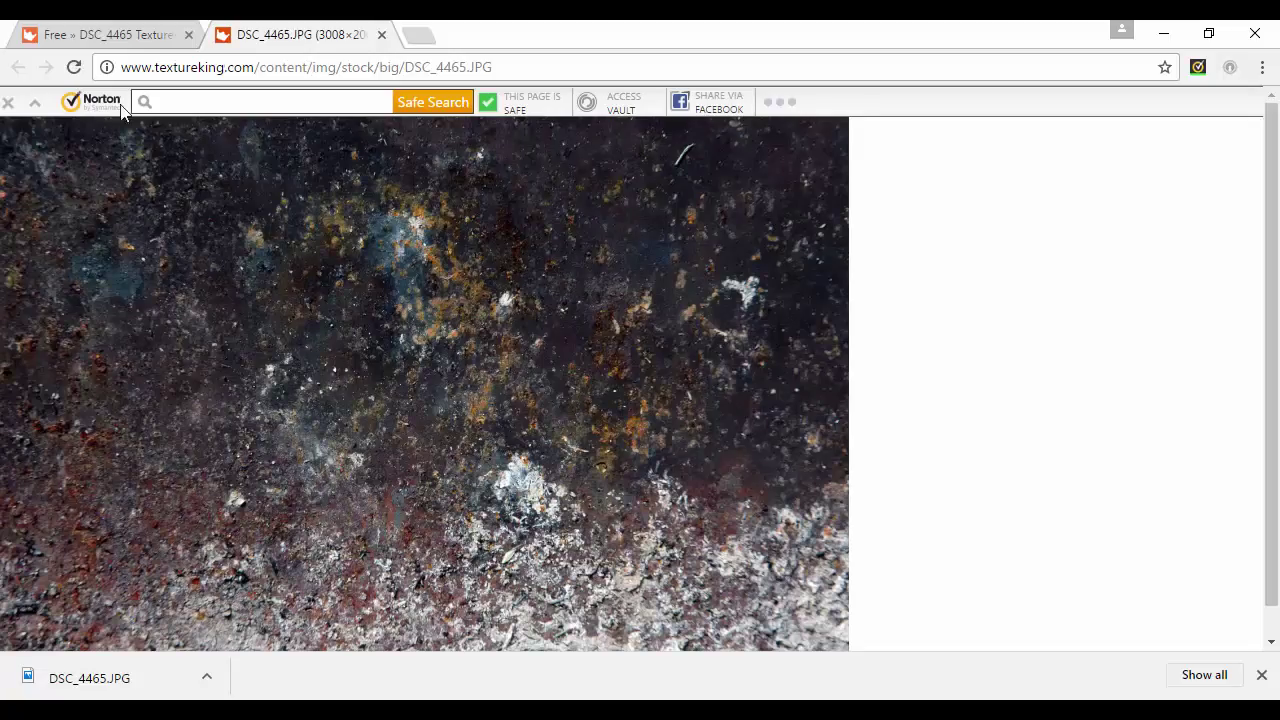
left_click(77, 40)
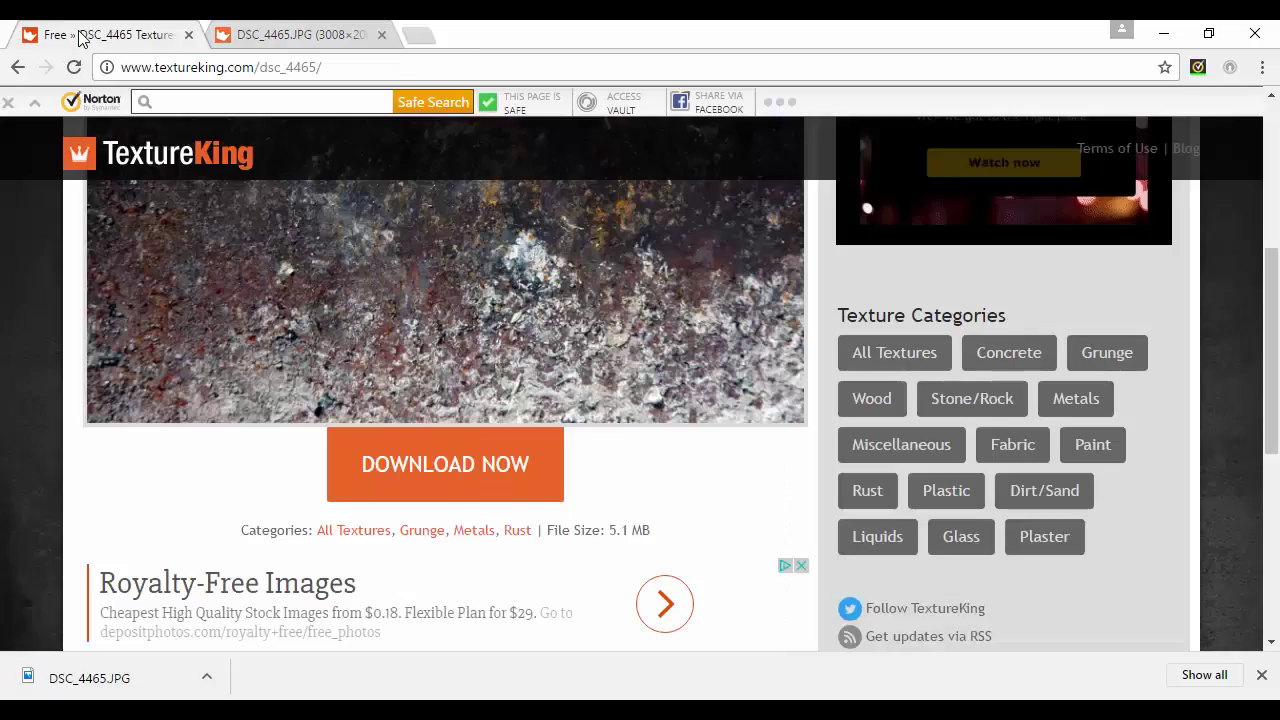
scroll(449, 323, "up", 4)
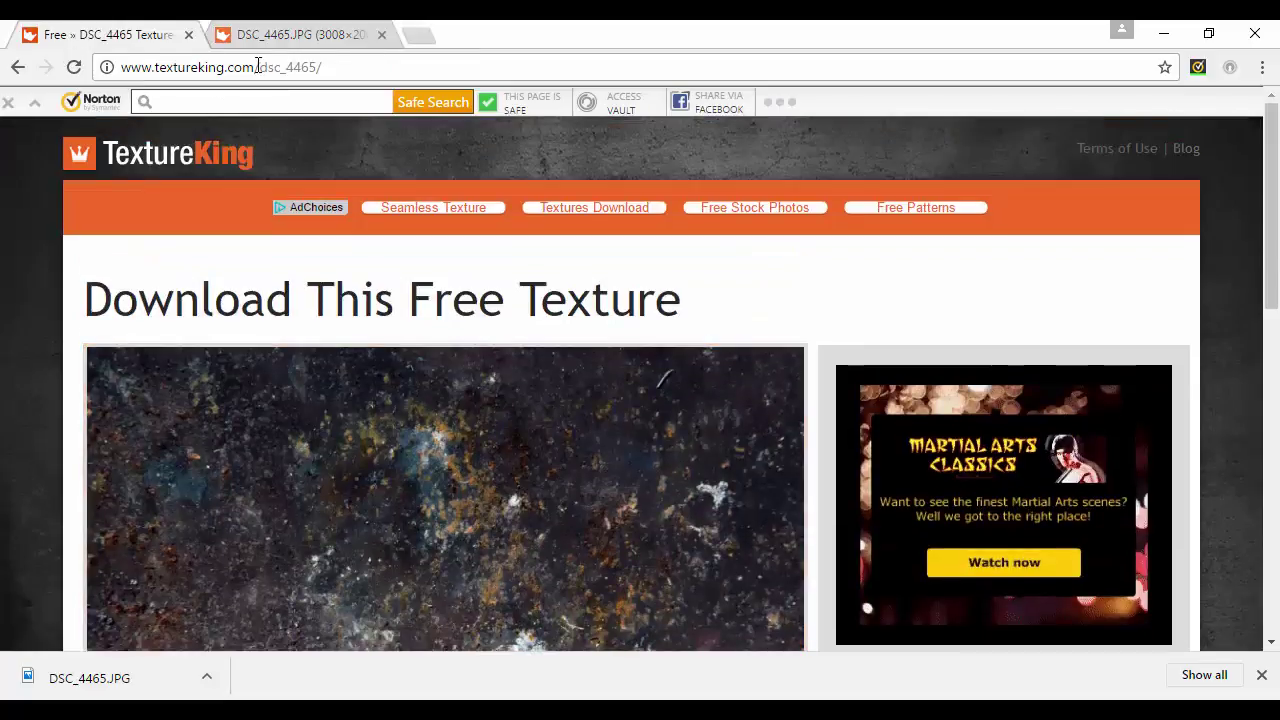
left_click(320, 38)
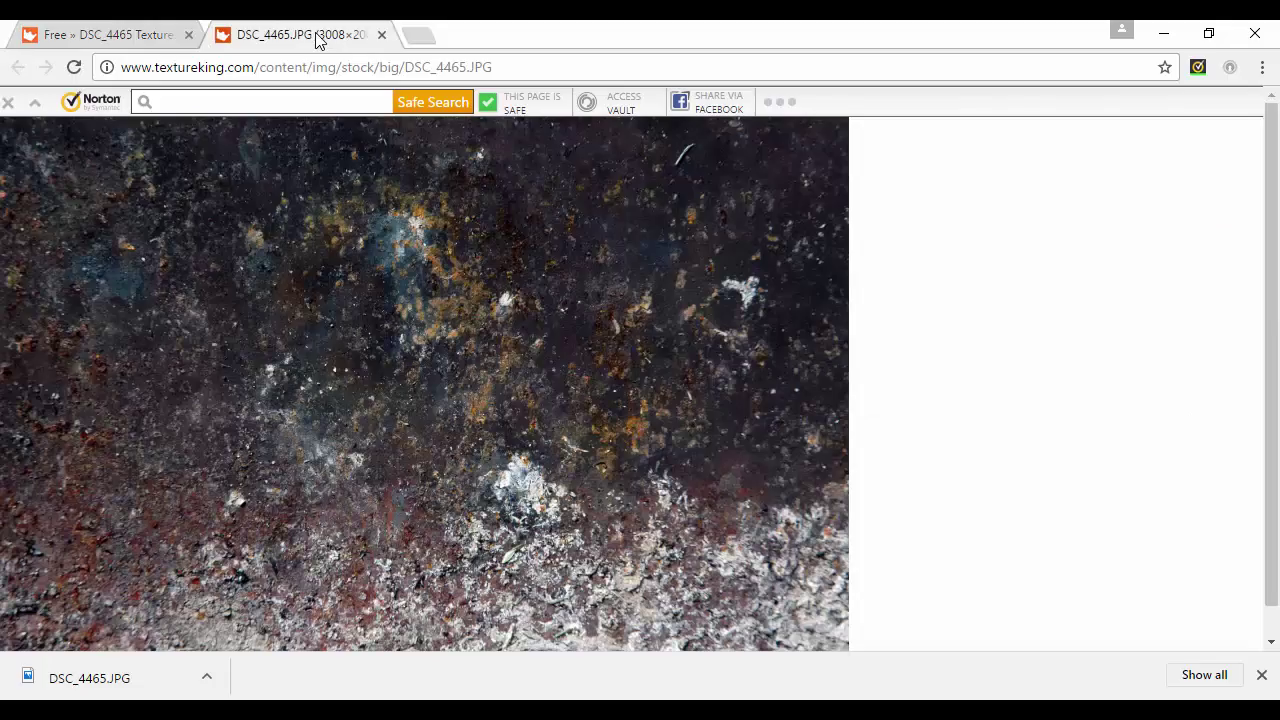
key("alt+Tab")
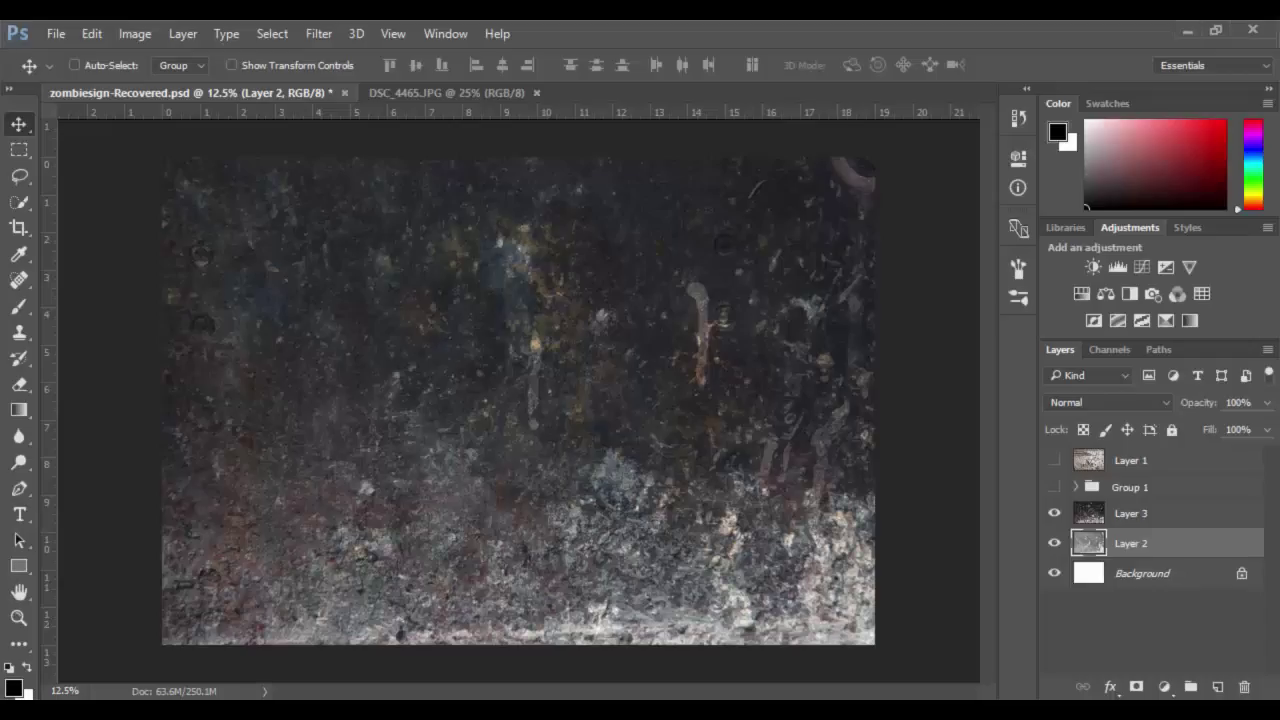
Step: Hide Layer 3 and make the metal texture on Layer 2 the active layer
left_click(1152, 515)
left_click(1120, 548)
left_click(1055, 515)
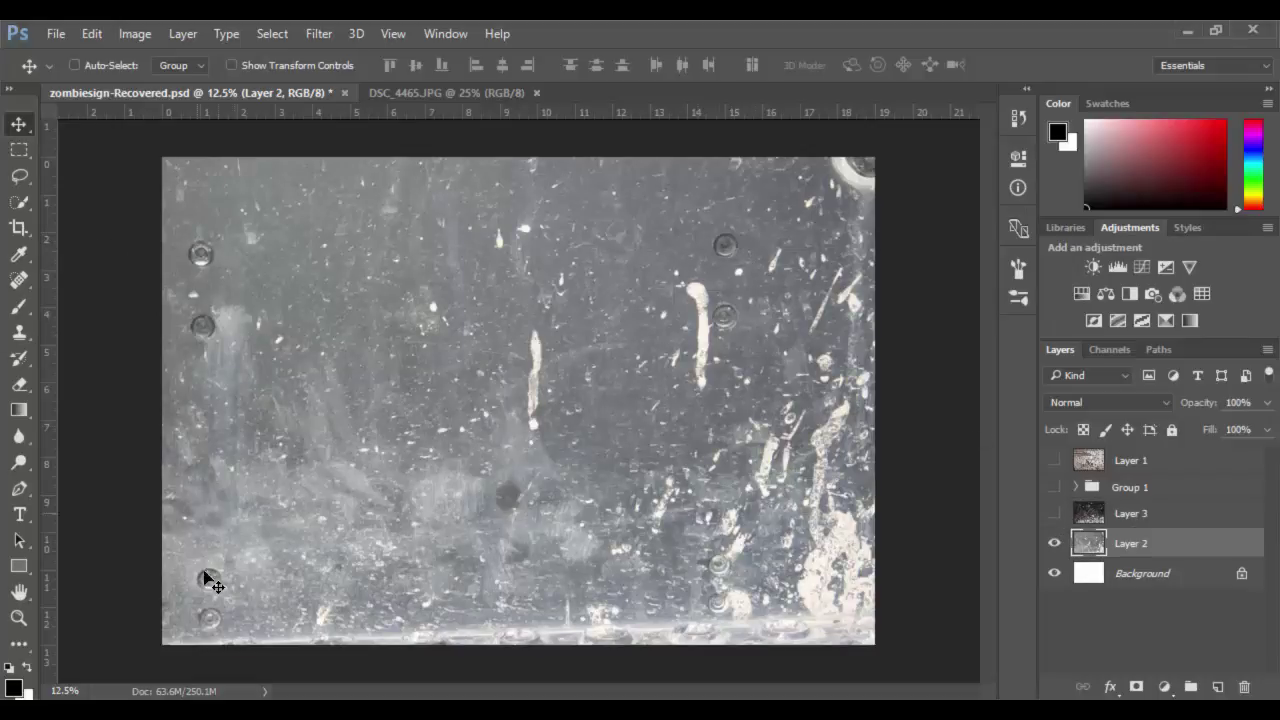
Step: Remove the rivets along the left side of the Layer 2 texture with a 200 px Content-Aware Spot Healing Brush
left_click(12, 289)
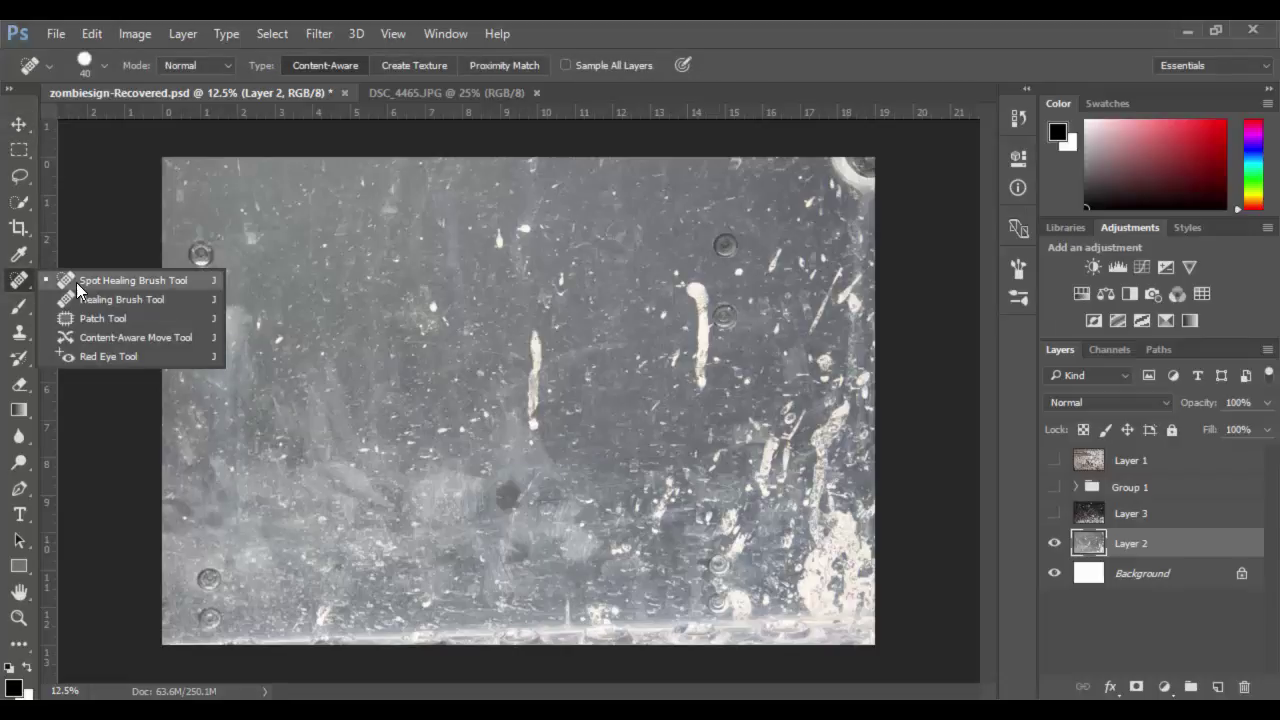
left_click(90, 279)
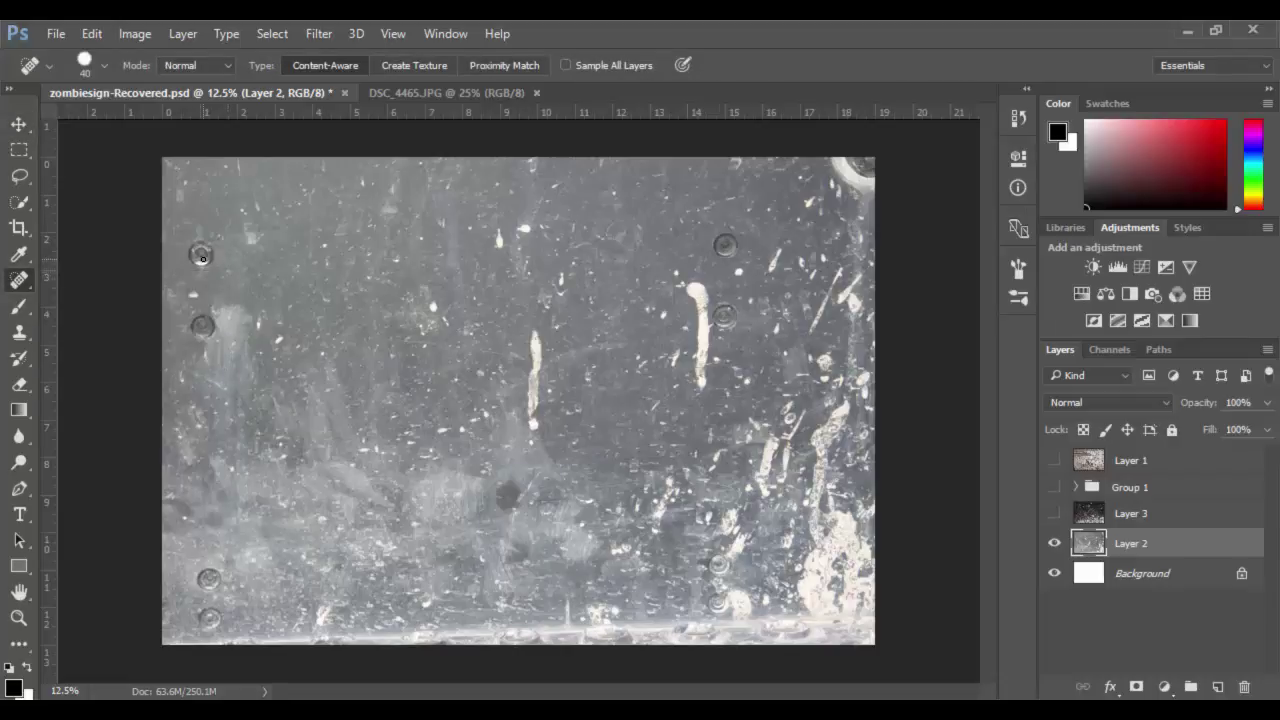
key("bracketright")
key("bracketright")
key("bracketright")
key("bracketright")
key("bracketright")
key("bracketright")
key("bracketright")
key("bracketright")
key("bracketright")
key("bracketright")
key("bracketright")
mouse_move(205, 247)
left_mouse_down()
mouse_move(180, 247)
mouse_move(212, 268)
left_mouse_up()
mouse_move(230, 318)
left_mouse_down()
mouse_move(199, 318)
mouse_move(191, 342)
mouse_move(215, 334)
left_mouse_up()
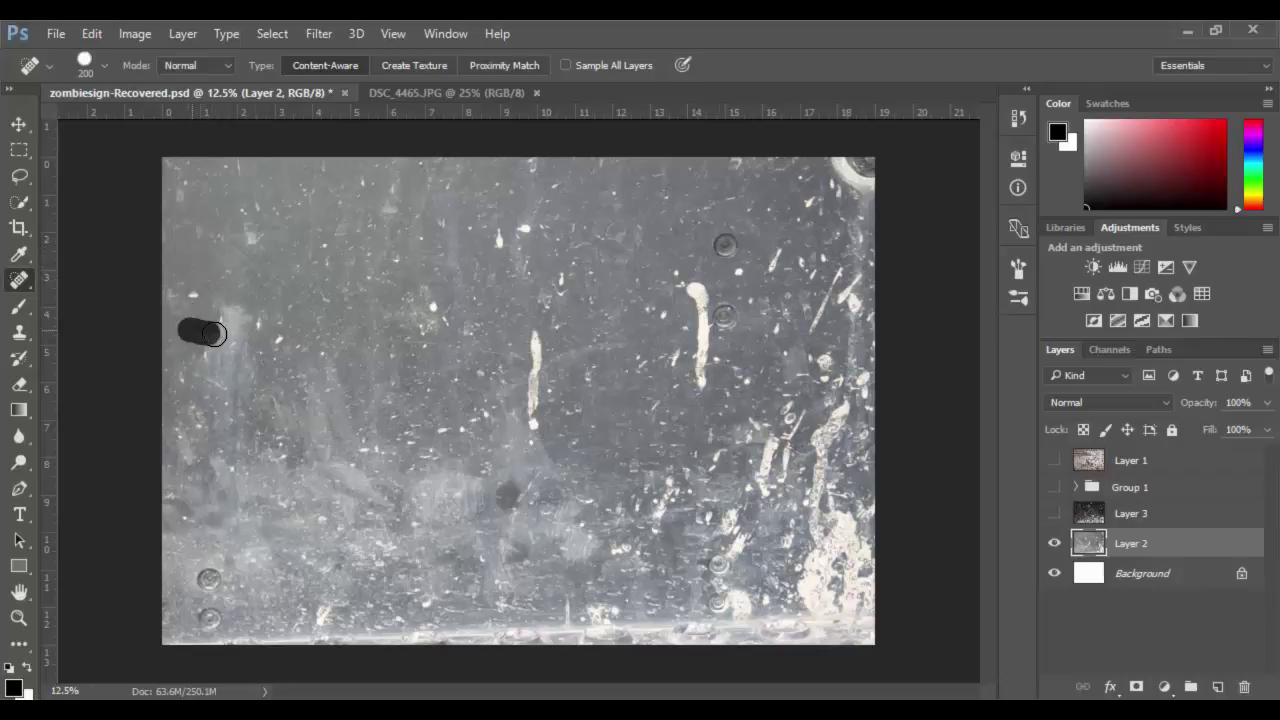
mouse_move(209, 571)
left_mouse_down()
mouse_move(212, 591)
mouse_move(200, 577)
mouse_move(224, 590)
mouse_move(214, 612)
mouse_move(230, 606)
left_mouse_up()
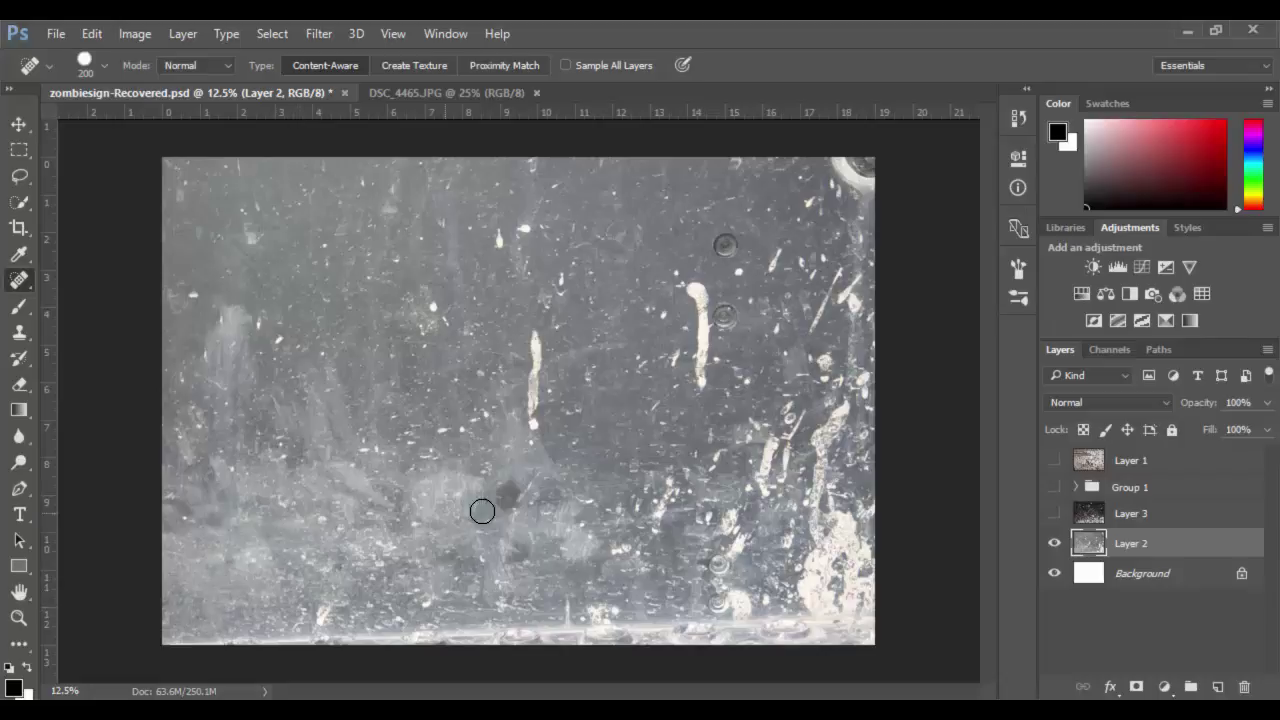
Step: Heal the dark spot near the lower middle, the right-hand rivets and the pale ring in the upper-right corner of Layer 2
left_click_drag(509, 491, 511, 510)
mouse_move(728, 220)
left_mouse_down()
mouse_move(743, 268)
mouse_move(710, 236)
left_mouse_up()
mouse_move(723, 300)
left_mouse_down()
mouse_move(754, 331)
mouse_move(719, 318)
left_mouse_up()
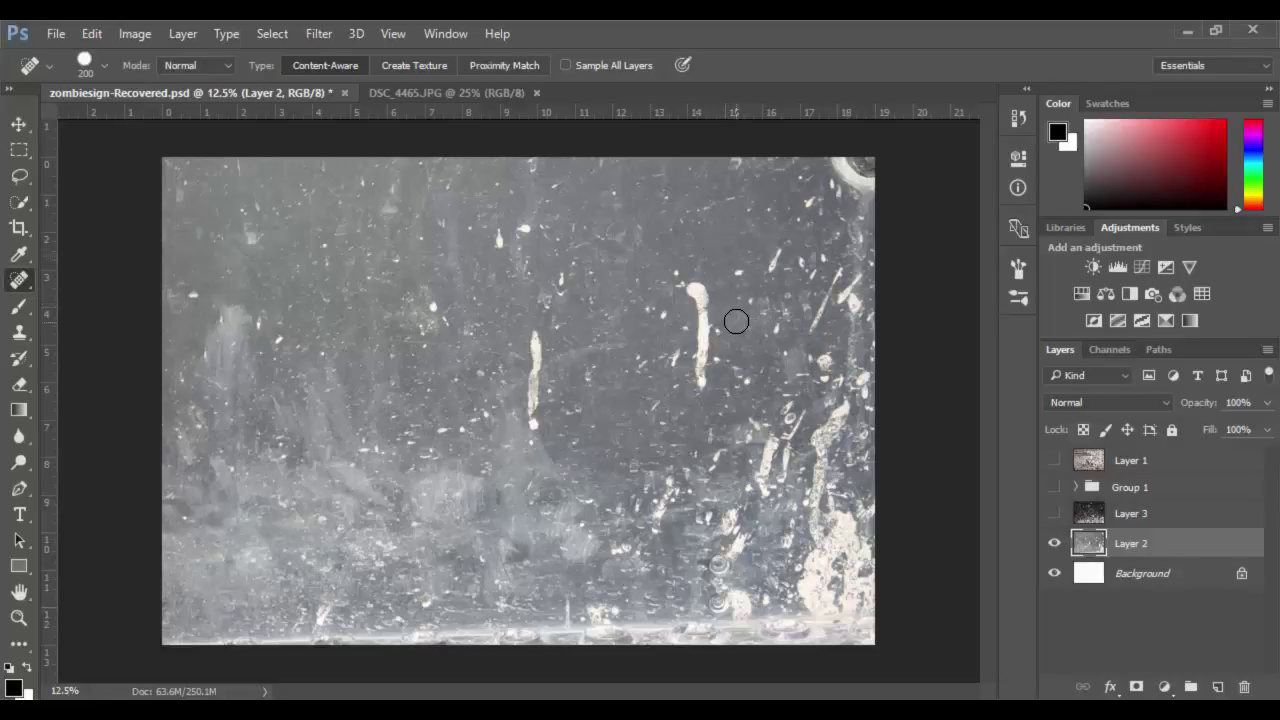
mouse_move(711, 566)
left_mouse_down()
mouse_move(735, 589)
mouse_move(686, 606)
left_mouse_up()
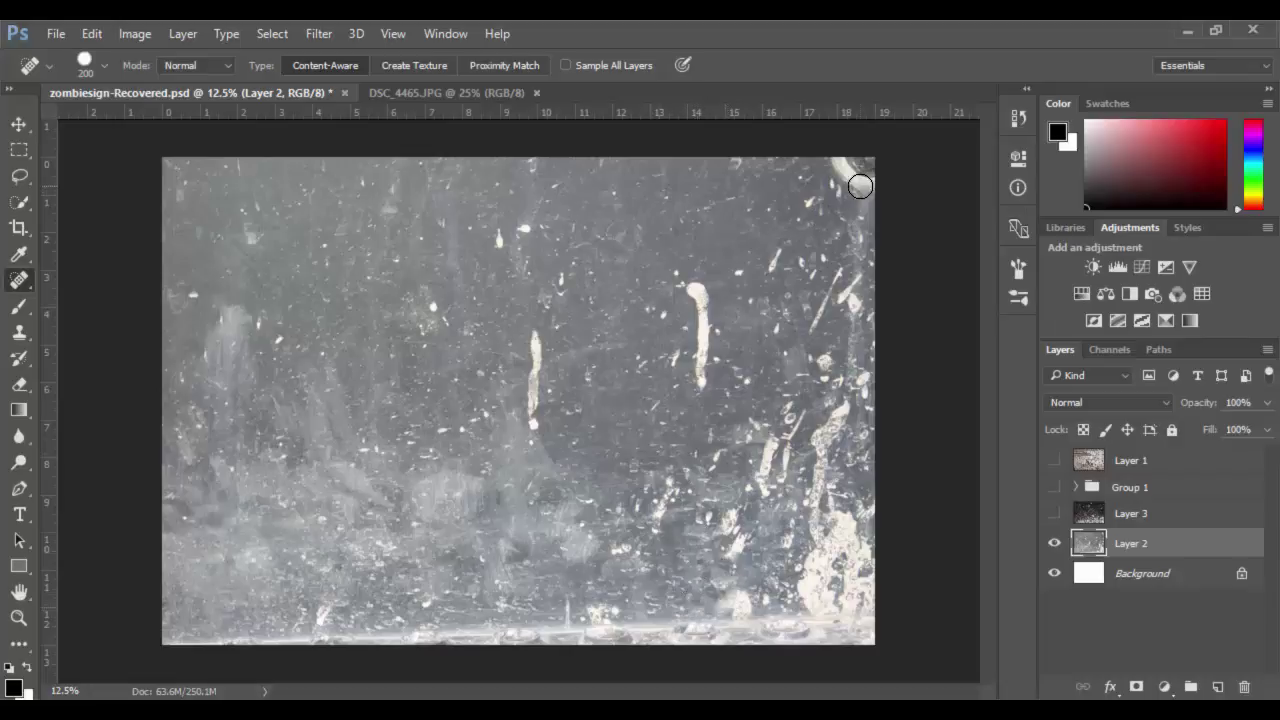
left_click_drag(854, 167, 870, 182)
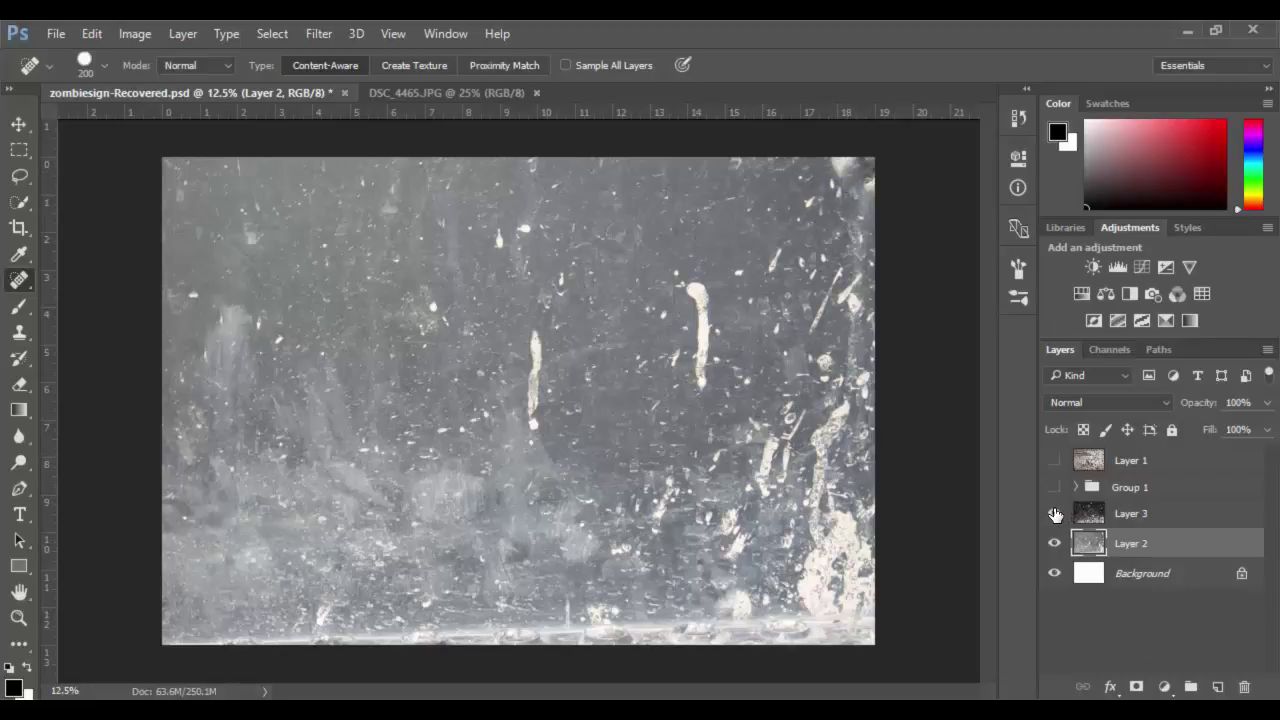
Step: Show Layer 3 over the cleaned metal texture and fine-tune its opacity
left_click(1055, 514)
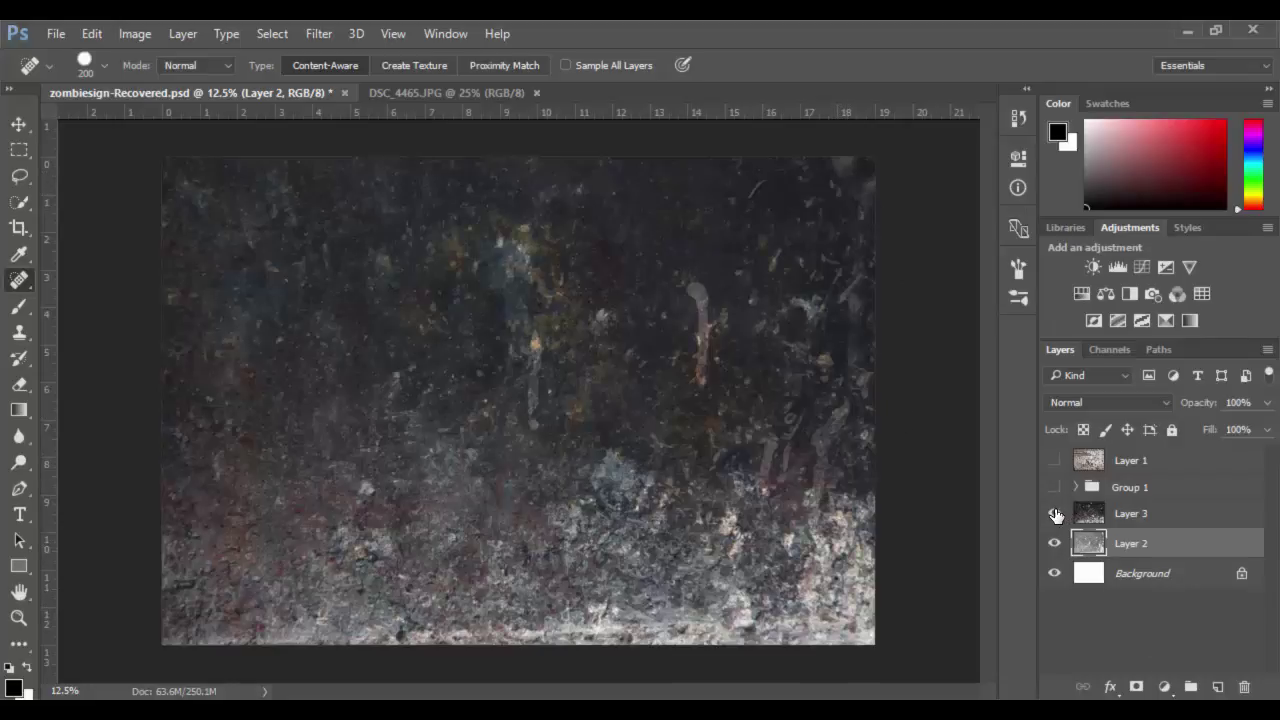
left_click(1180, 513)
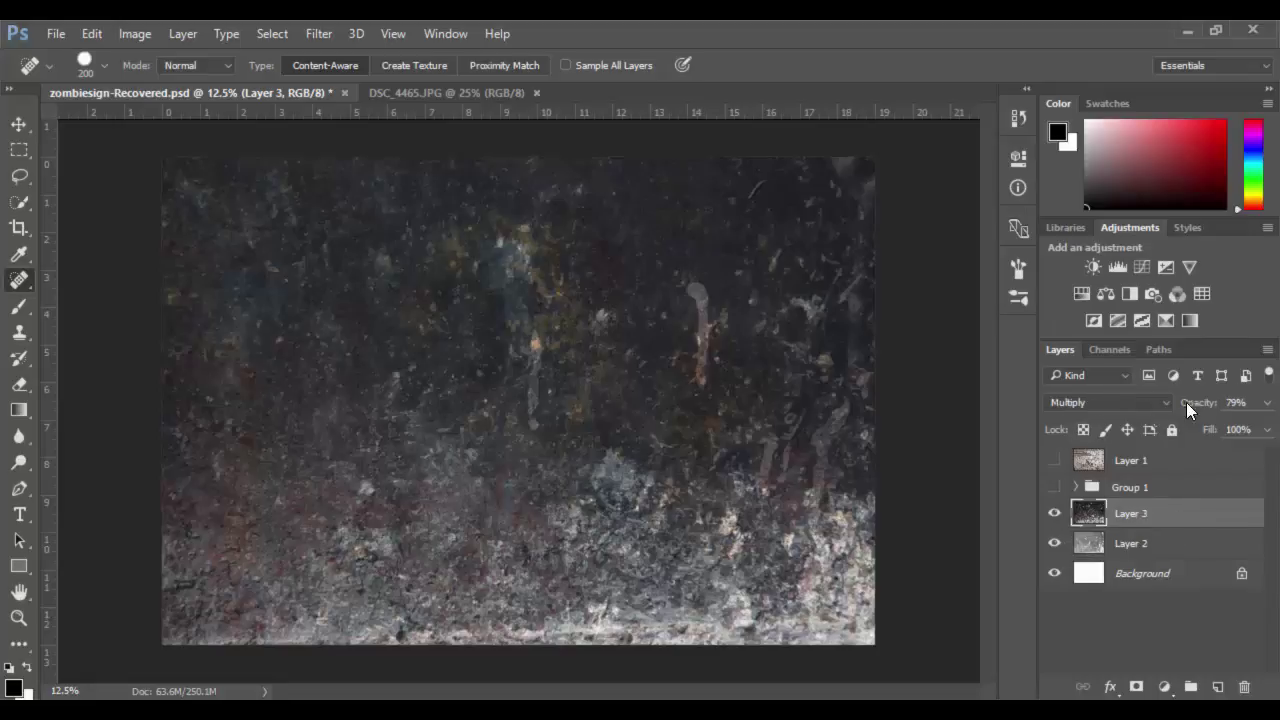
left_click(1266, 404)
mouse_move(1251, 428)
left_mouse_down()
mouse_move(1275, 430)
mouse_move(1247, 430)
left_mouse_up()
Step: Show the Group 1 stripes and the cracked paint texture on Layer 1, and make Layer 1 active
left_click(1054, 487)
left_click(1138, 488)
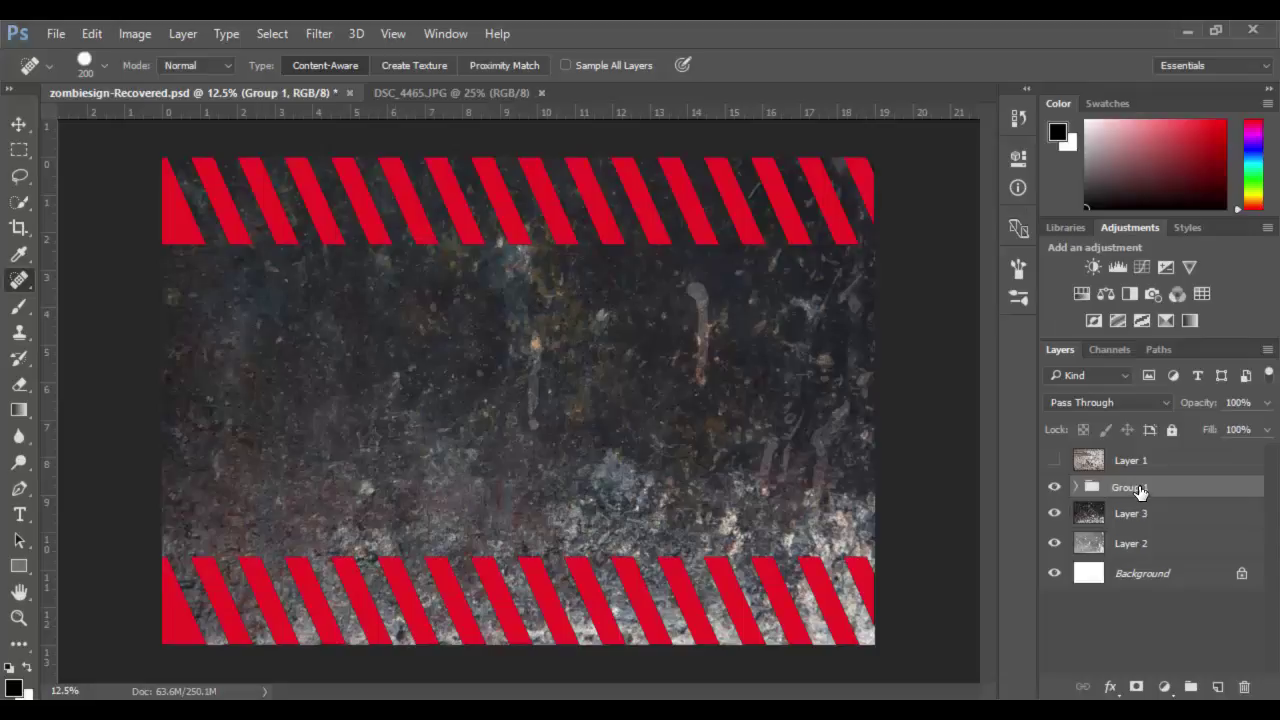
left_click(1055, 461)
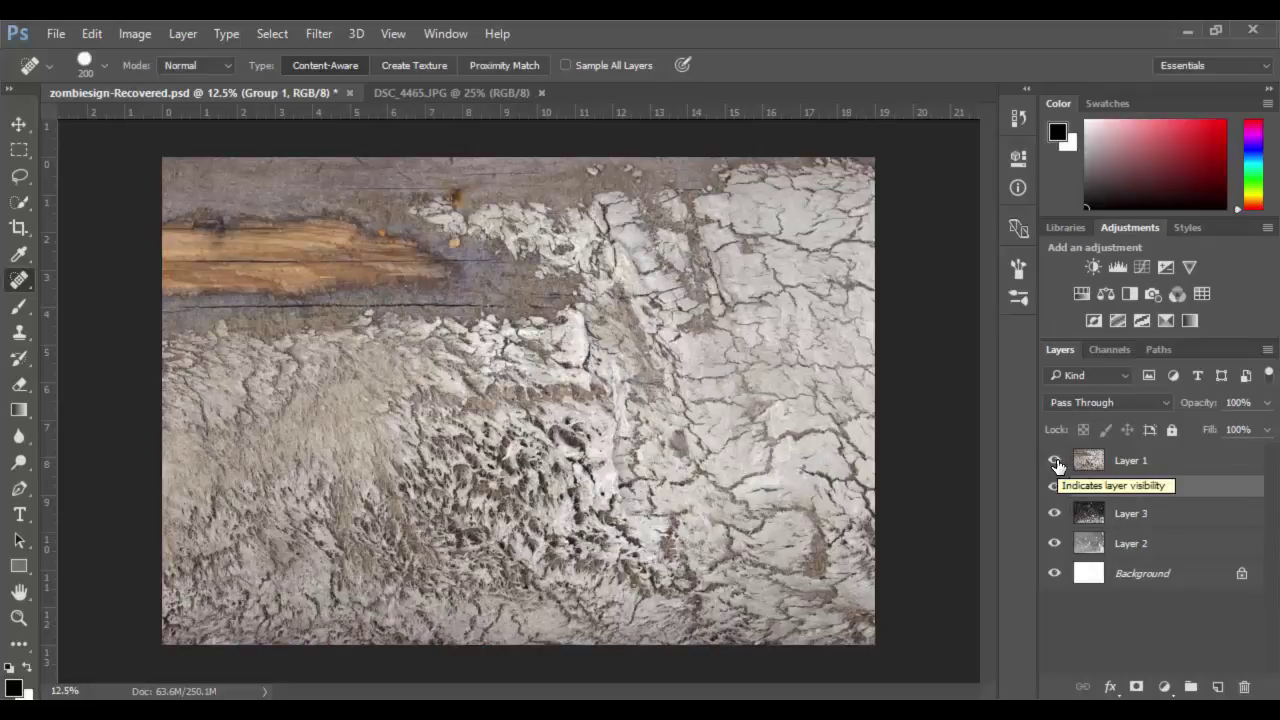
left_click(1055, 461)
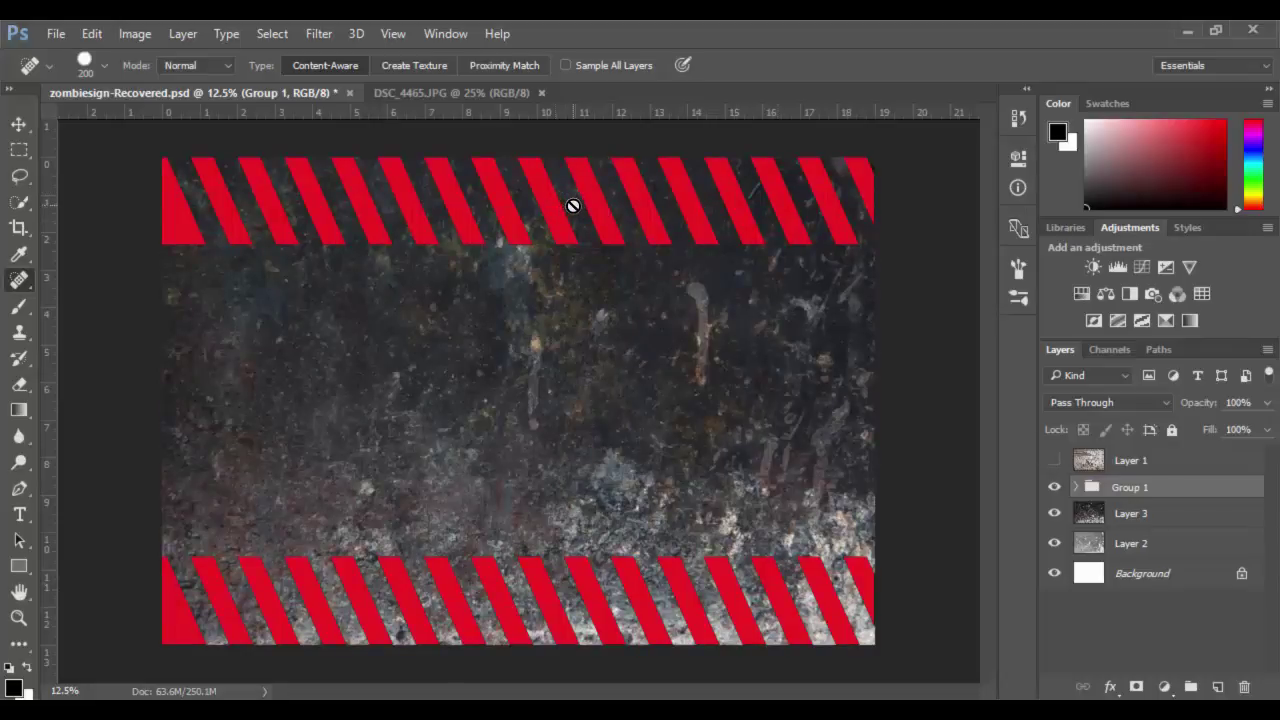
left_click(1055, 461)
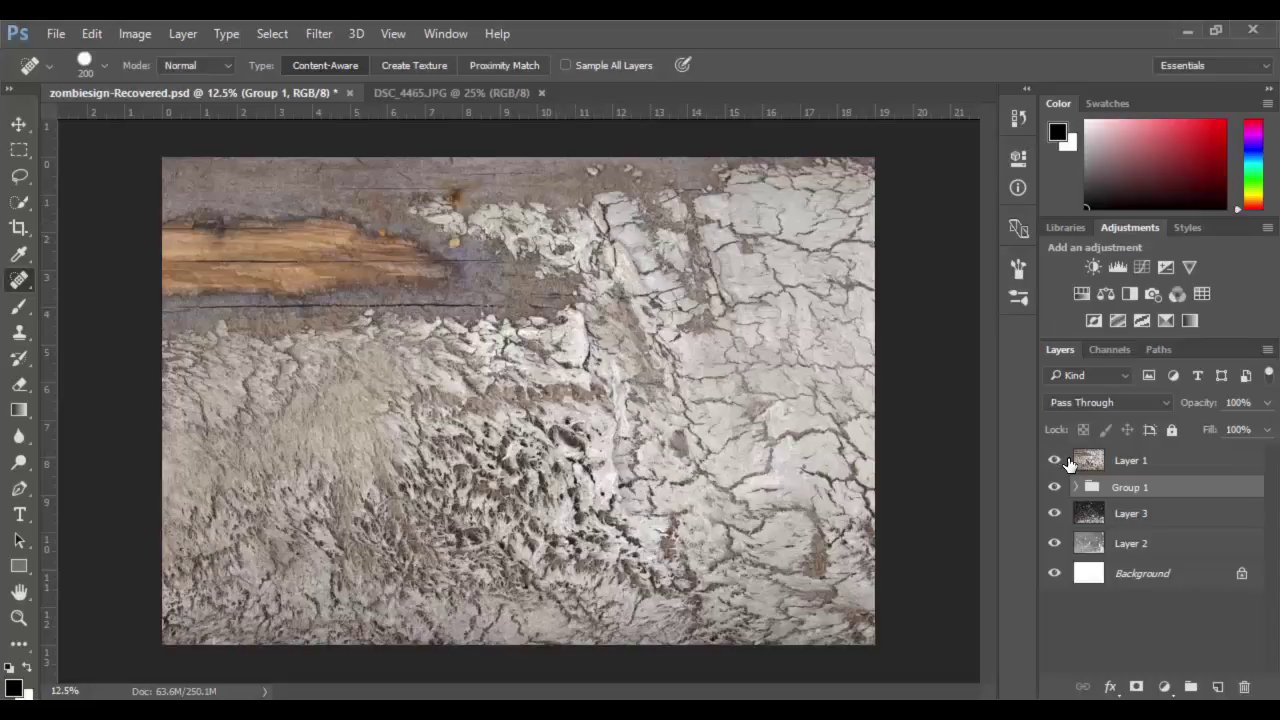
left_click(1156, 462)
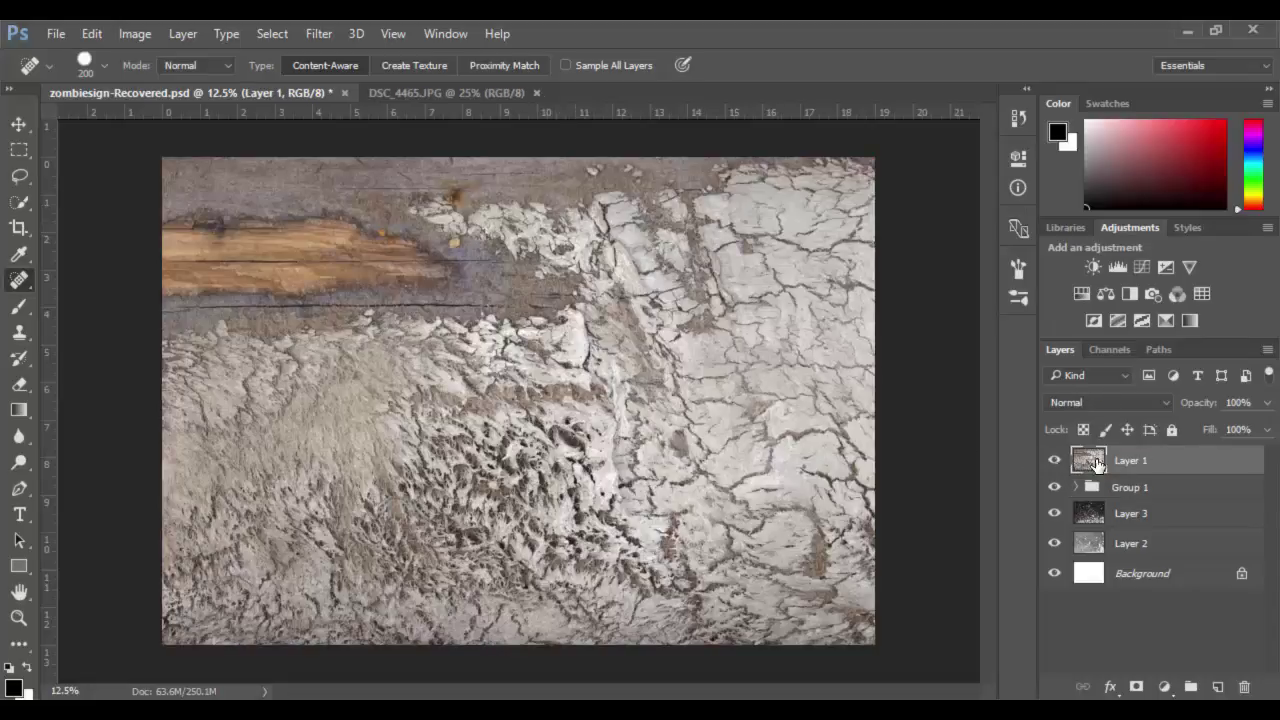
Step: Compare the Red, Green and Blue channels of the cracked paint texture and duplicate the Blue channel
left_click(1109, 352)
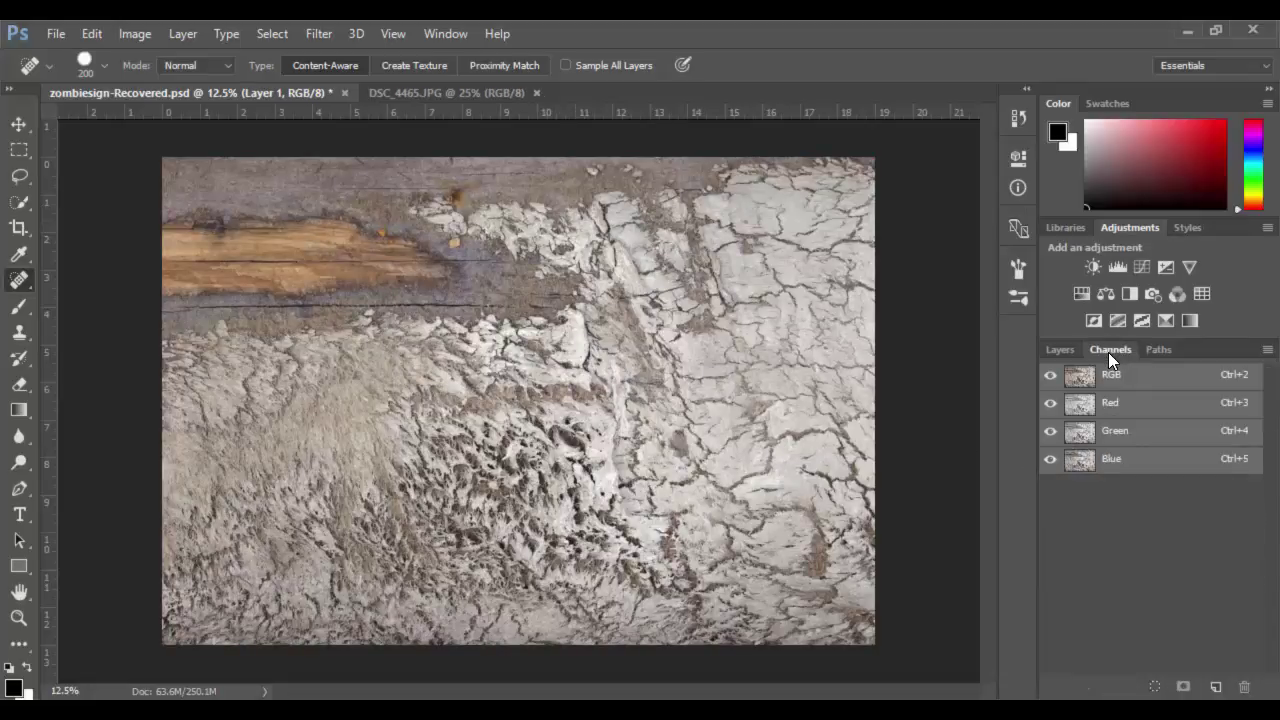
left_click(1143, 408)
left_click(1150, 438)
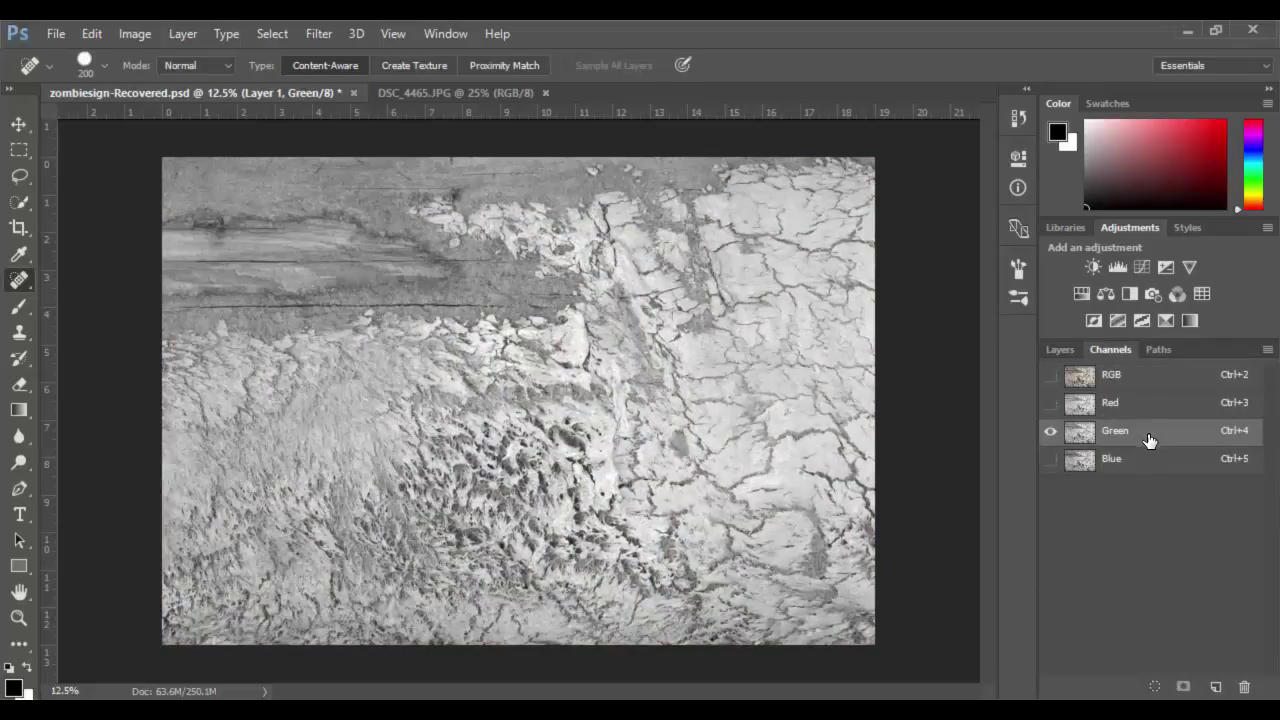
left_click(1150, 459)
left_click(1151, 405)
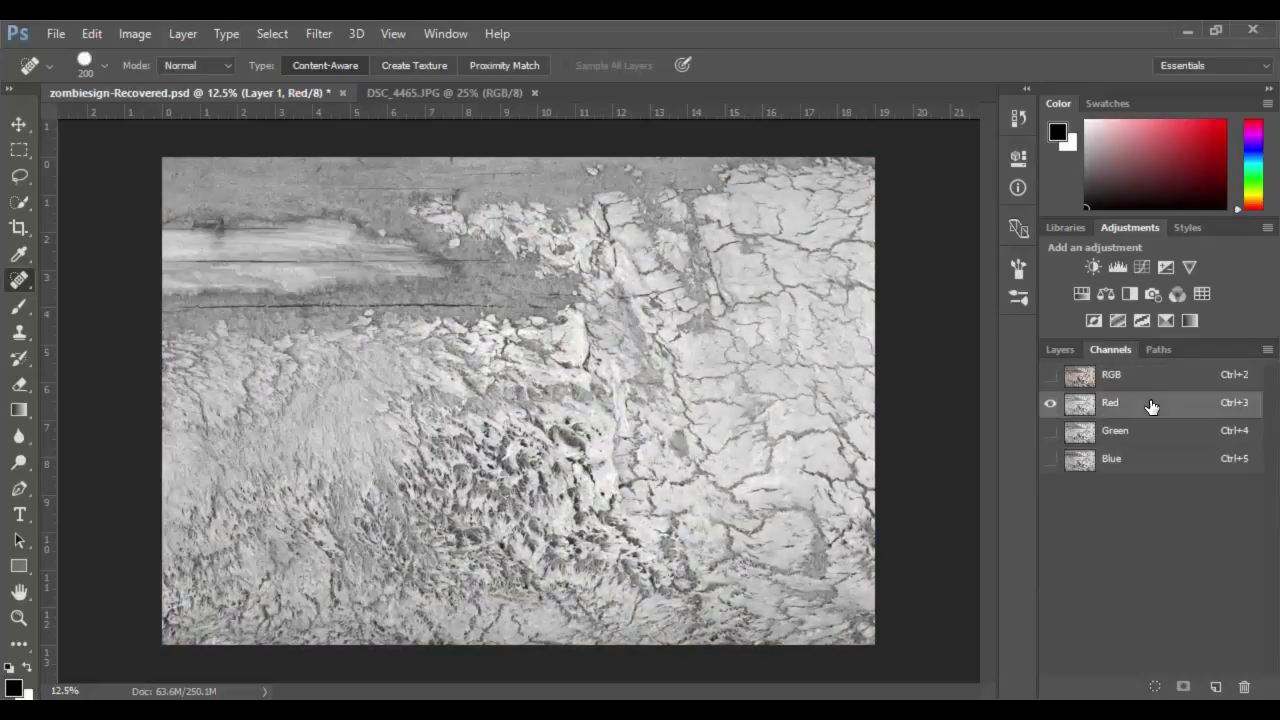
left_click(1152, 441)
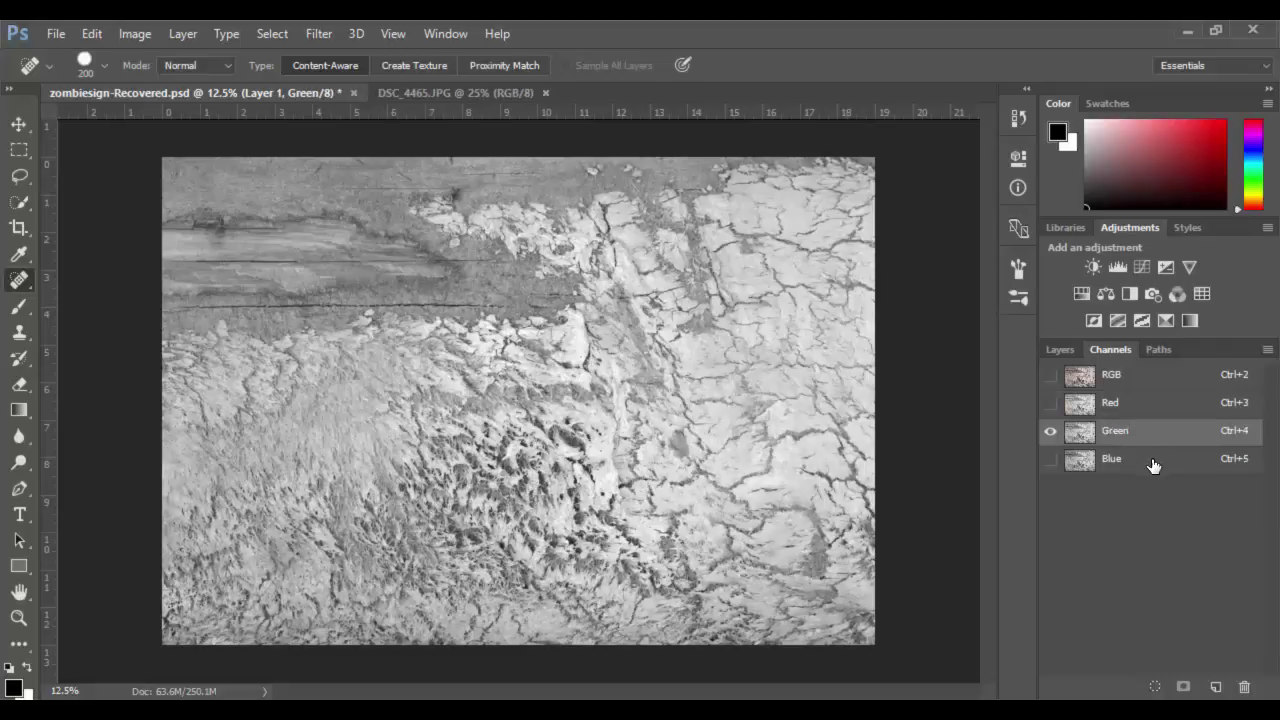
left_click(1153, 463)
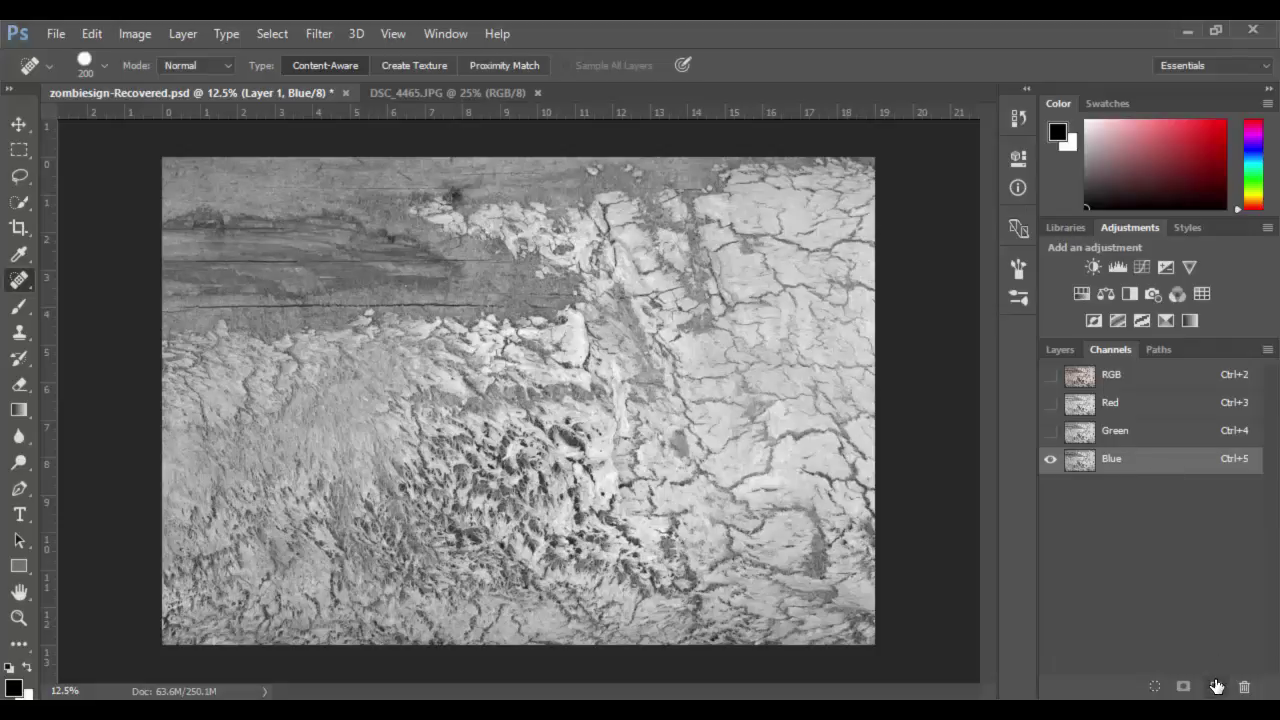
left_click_drag(1157, 464, 1210, 690)
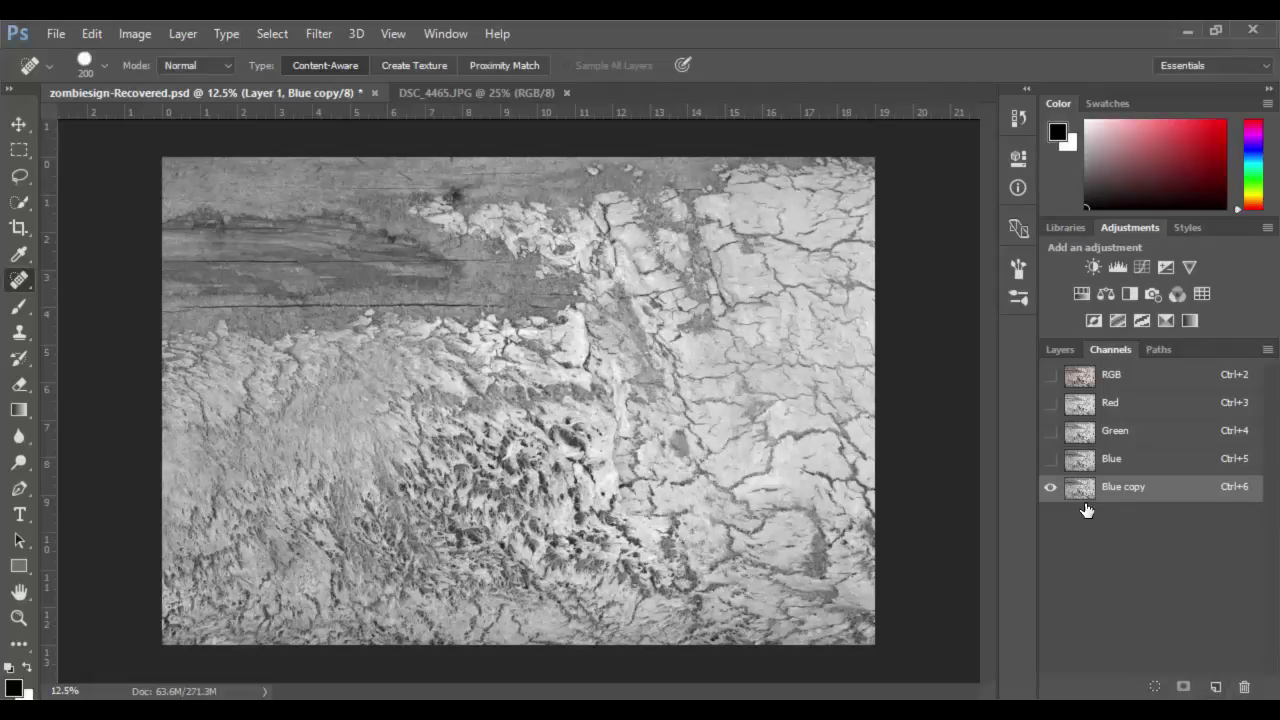
Step: Increase the contrast of the Blue copy channel with Levels, using black input 35 and white input 216
key("ctrl+l")
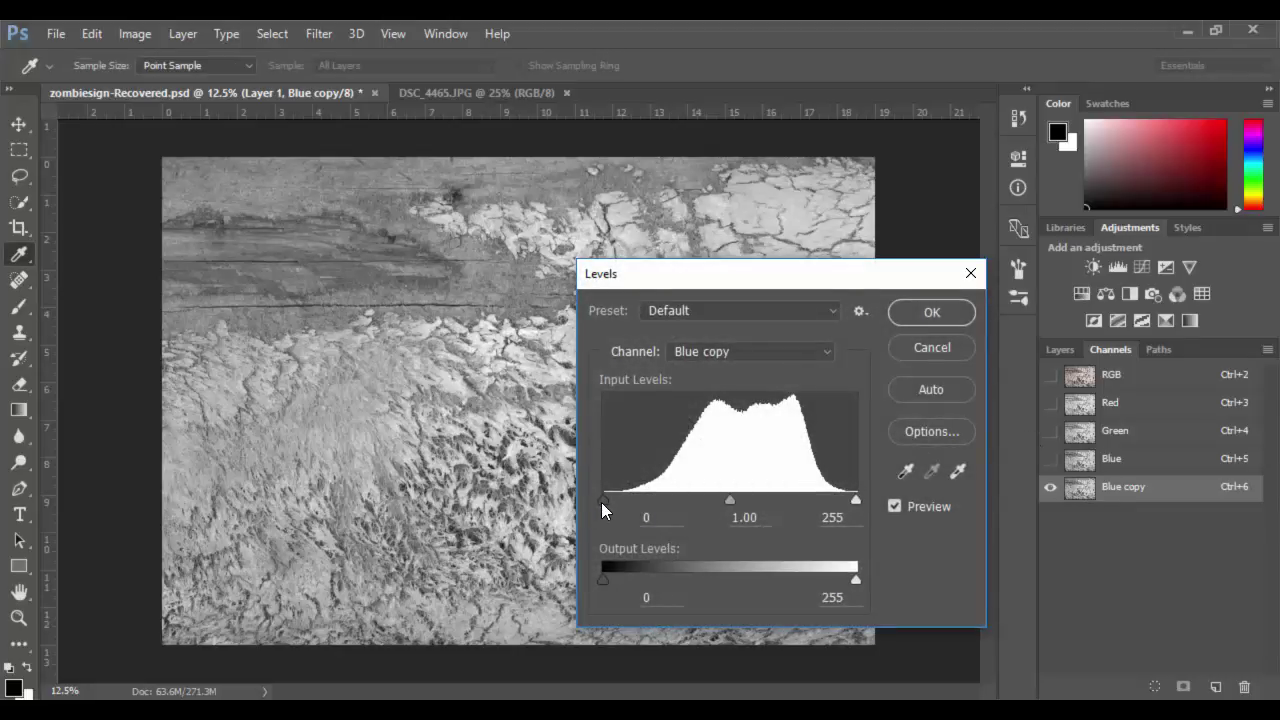
left_click_drag(603, 502, 638, 507)
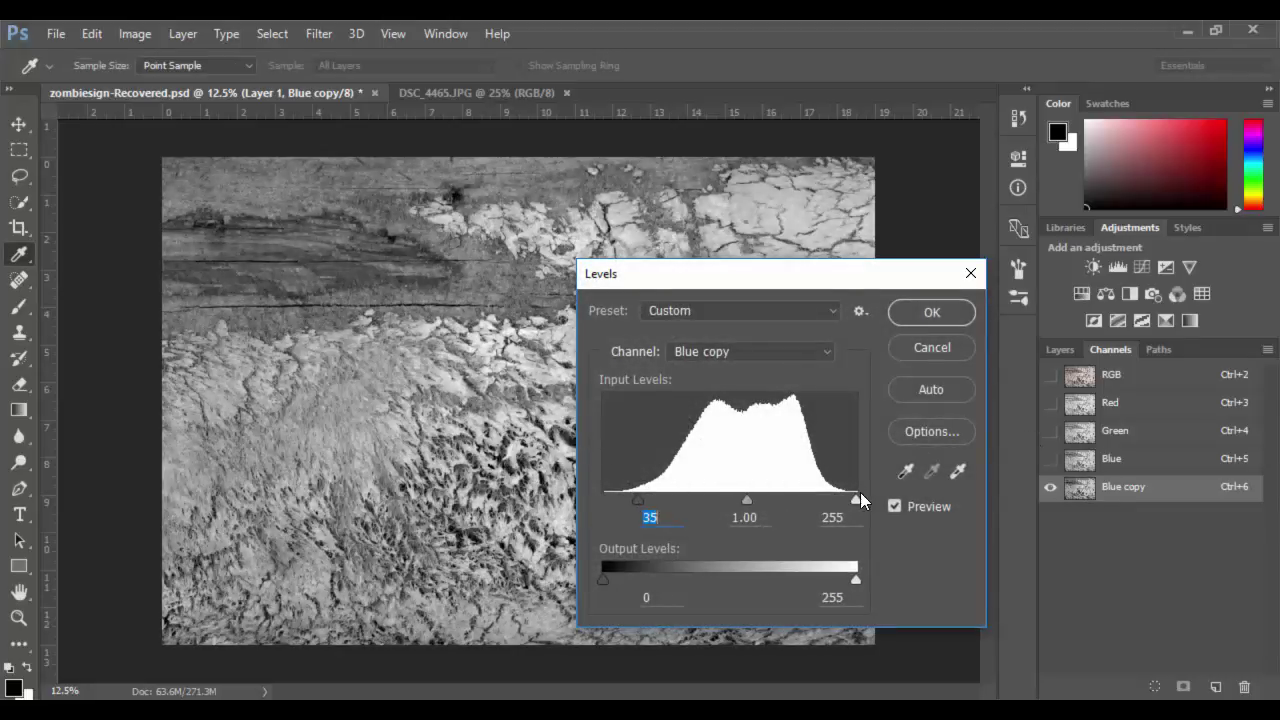
left_click_drag(857, 498, 816, 498)
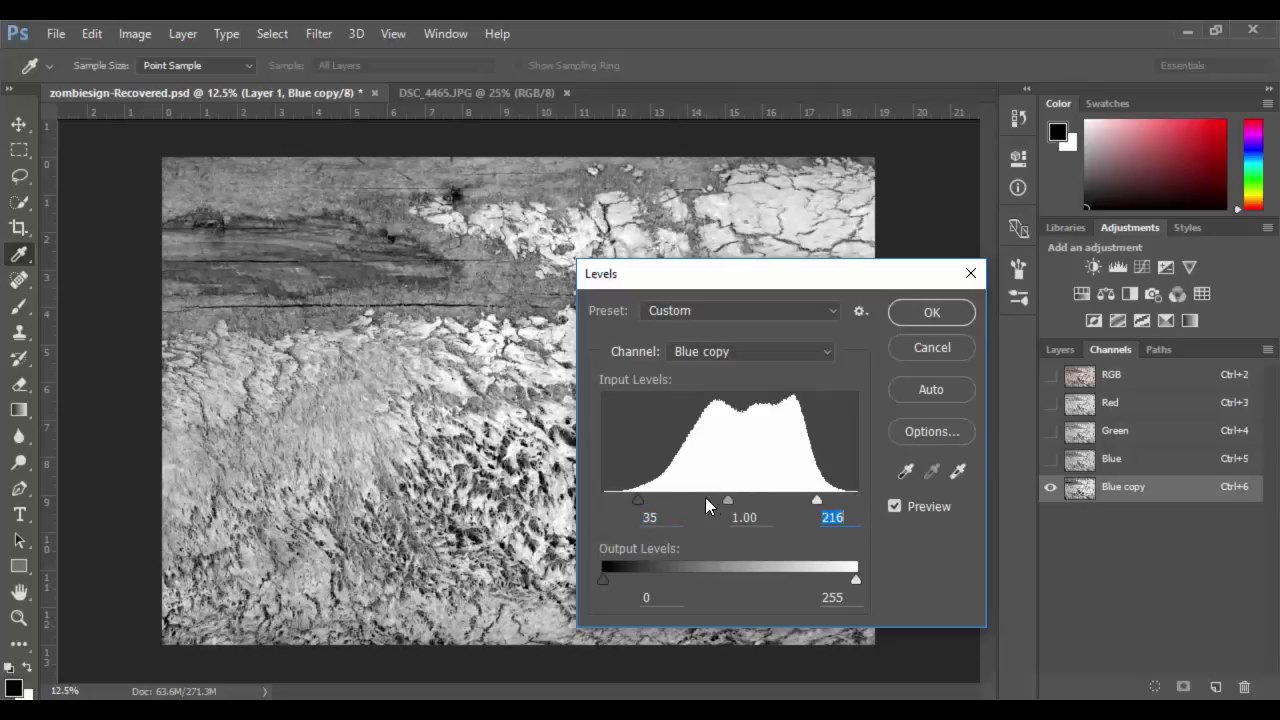
left_click(650, 499)
left_click(921, 310)
key("j")
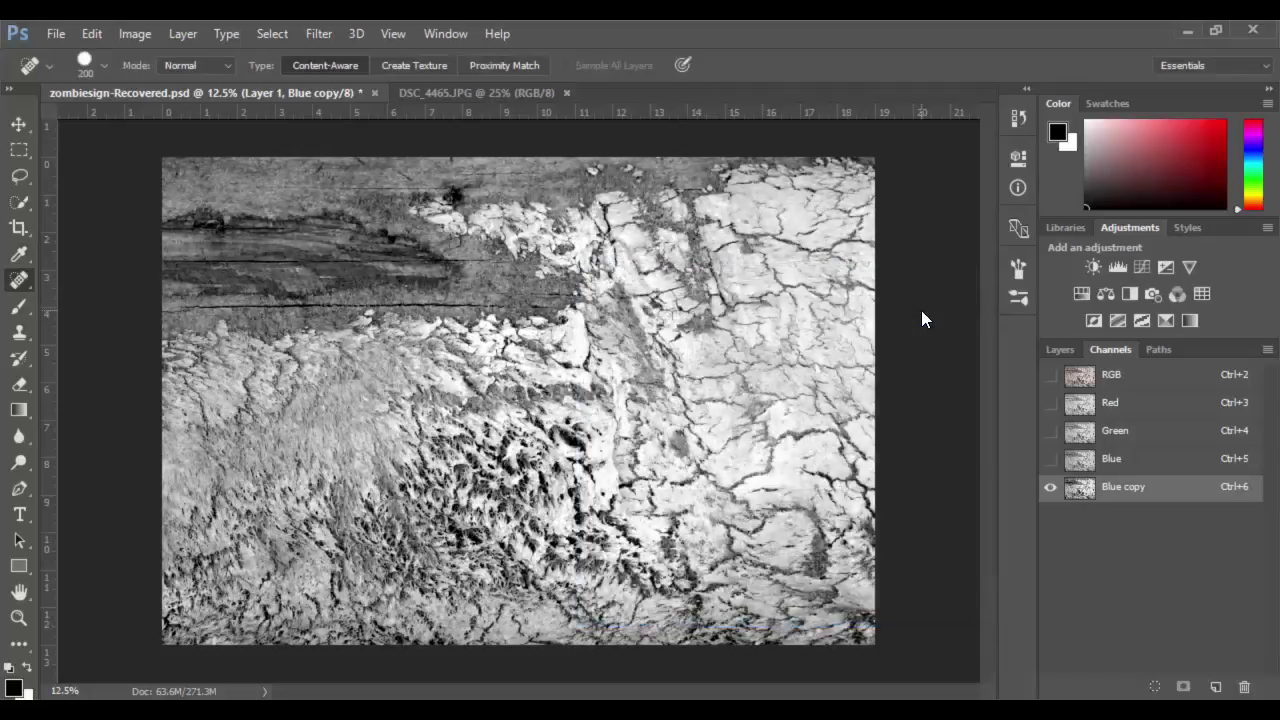
Step: Load the Blue copy channel as a selection, return to the composite RGB view and hide Layer 1
left_click(1083, 493, "ctrl")
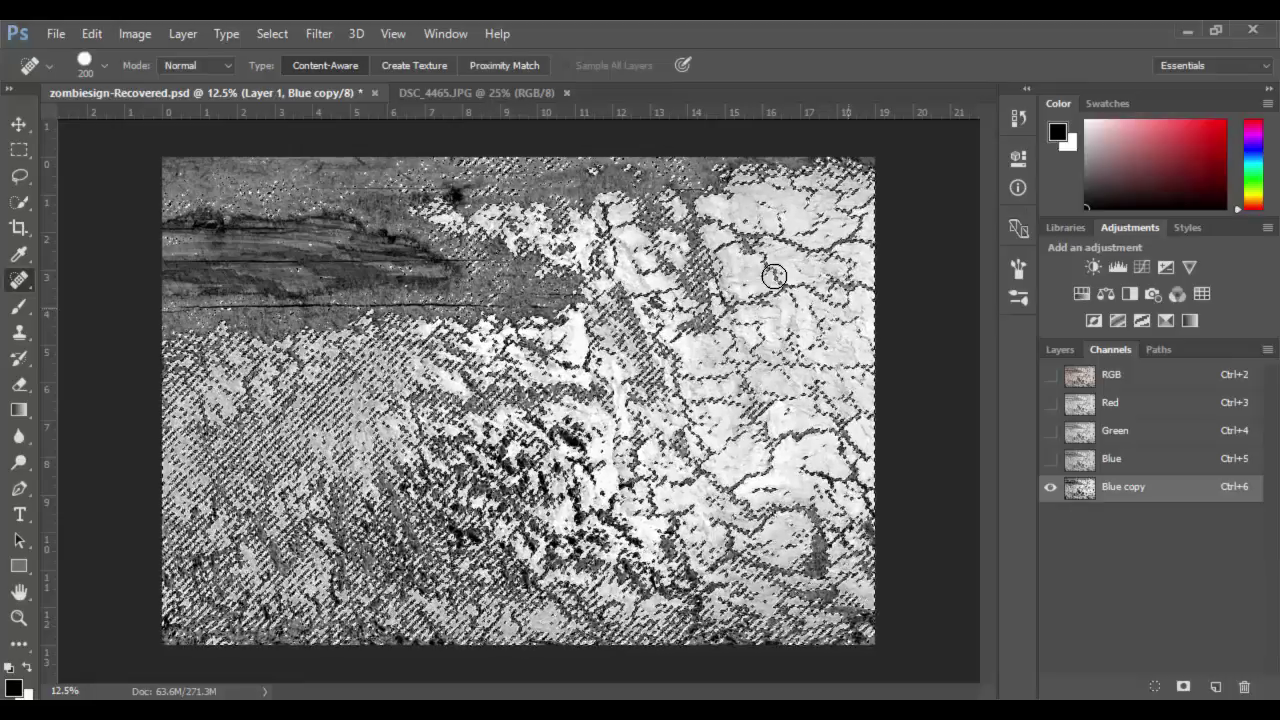
left_click(1170, 378)
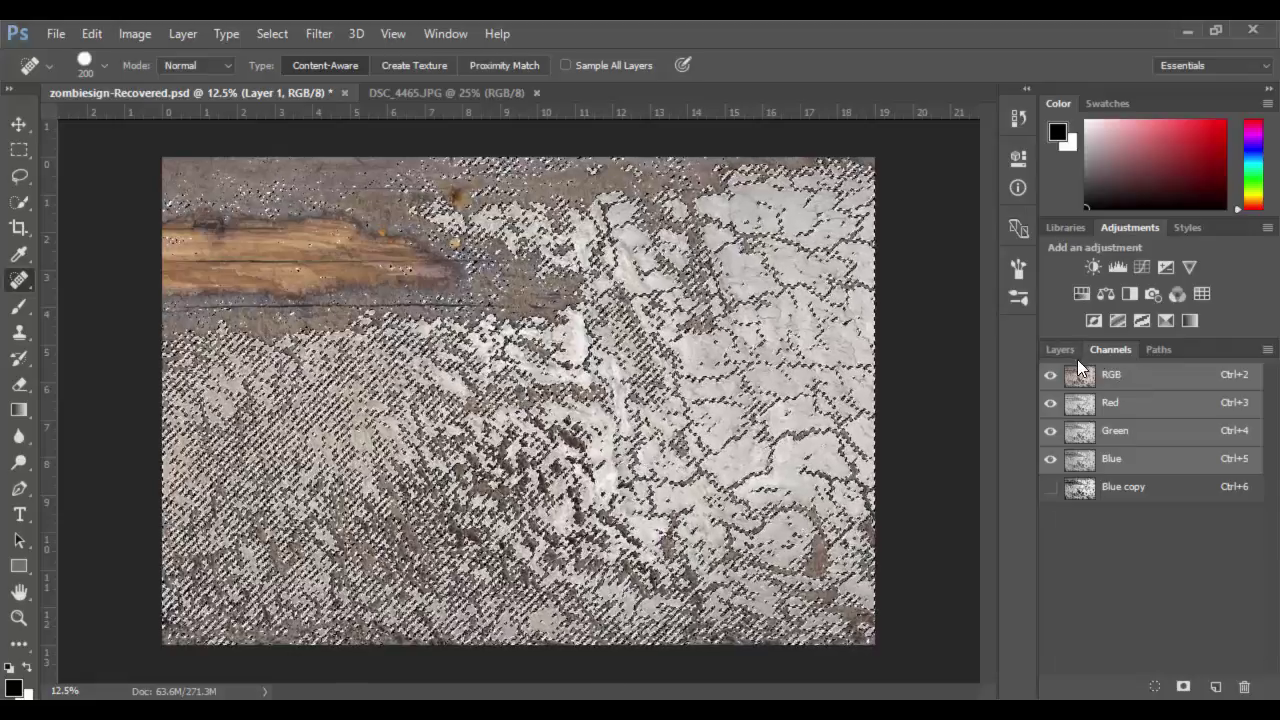
left_click(1063, 351)
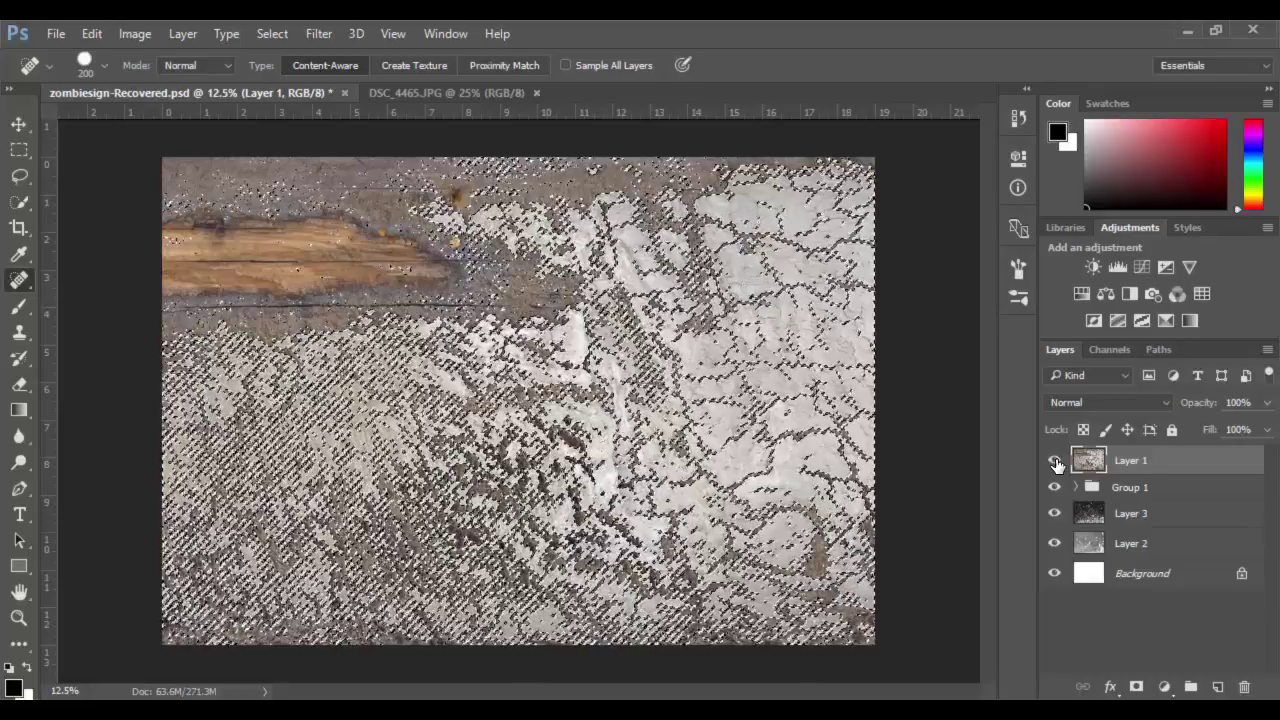
left_click(1055, 461)
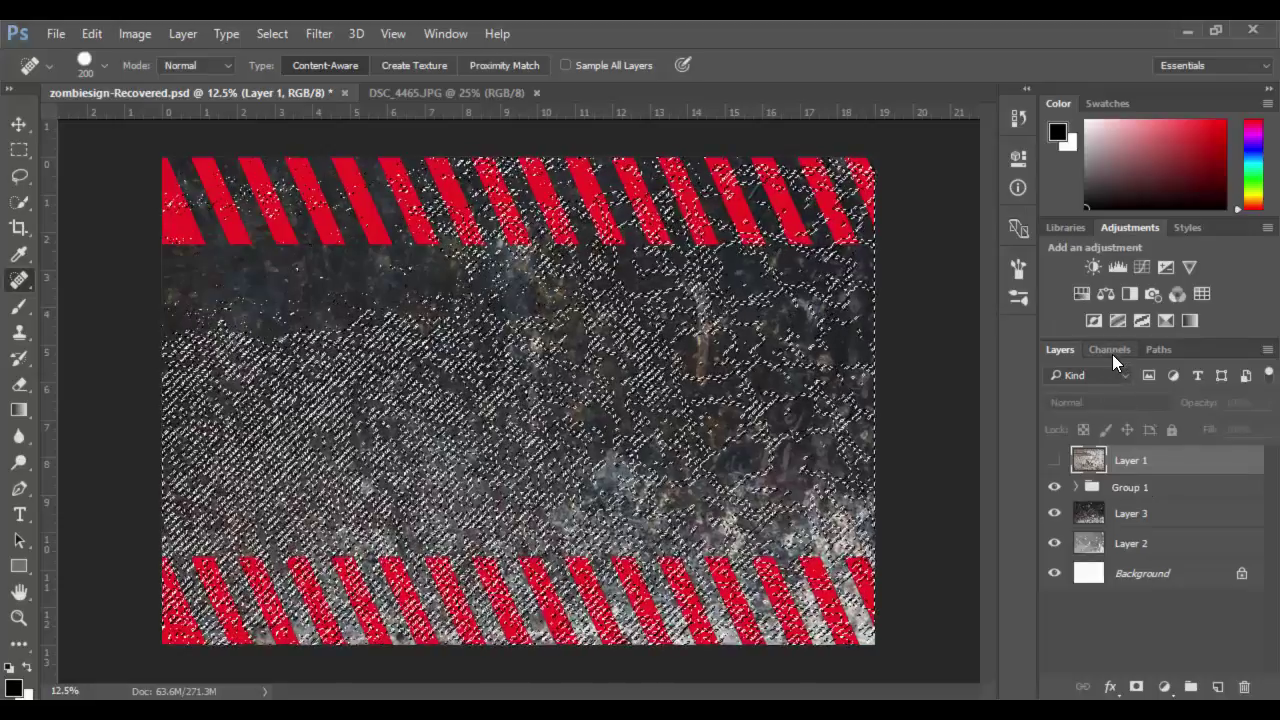
Step: Add a layer mask to the Group 1 stripes from the cracked paint selection
left_click(1141, 488)
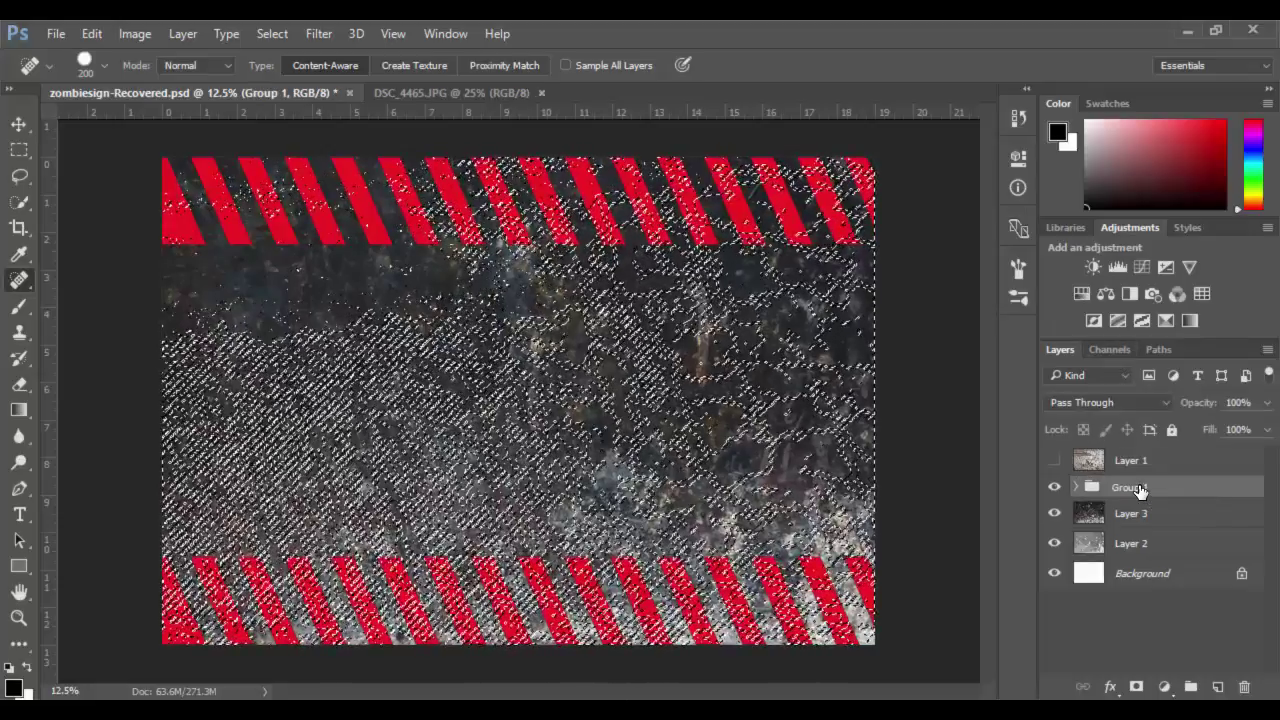
left_click(1055, 487)
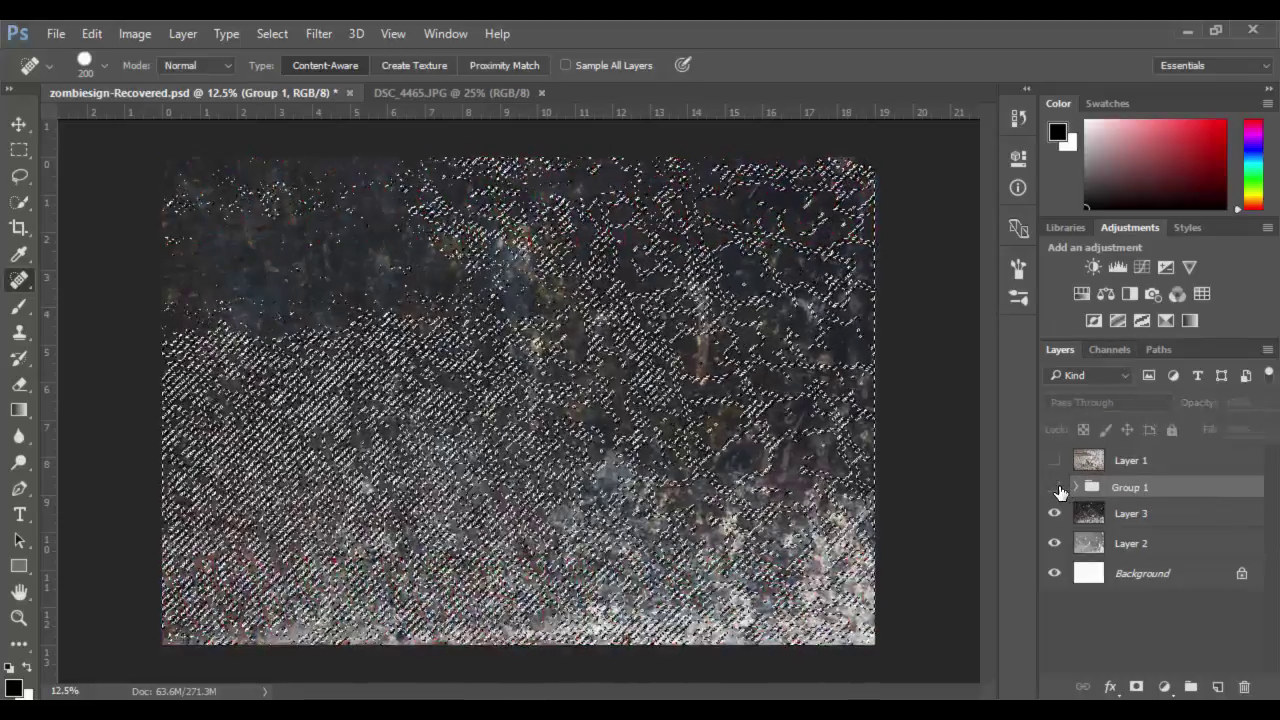
left_click(1055, 487)
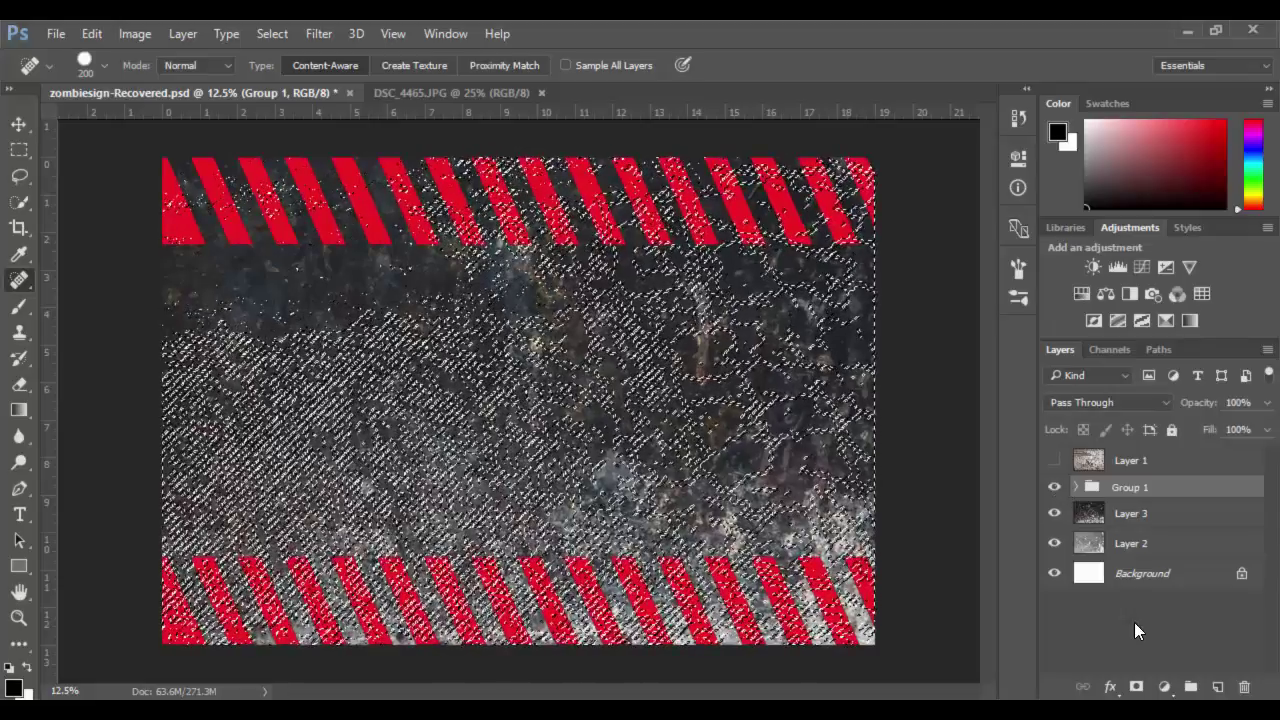
left_click(1137, 690)
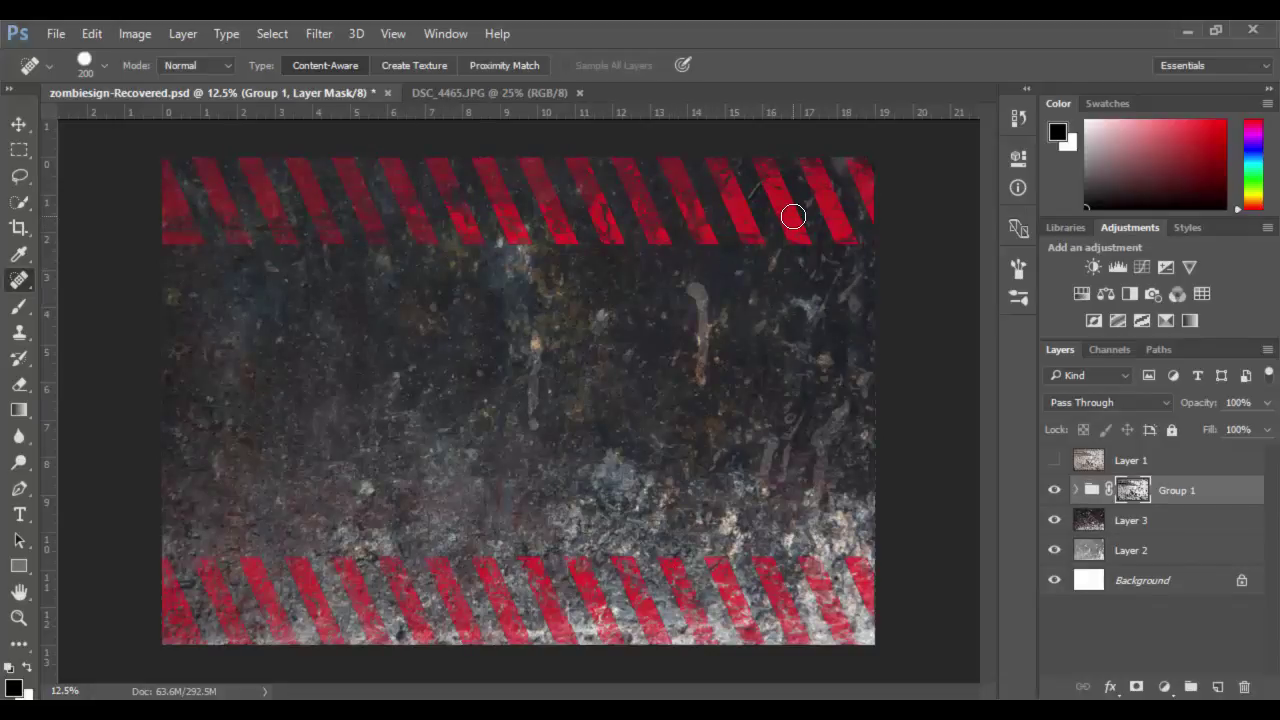
Step: Add an Inner Bevel to Group 1 using Chisel Hard, with 220% depth, 29 px size and 1 px soften
double_click(1226, 491)
left_click_drag(437, 106, 748, 236)
left_click(632, 317)
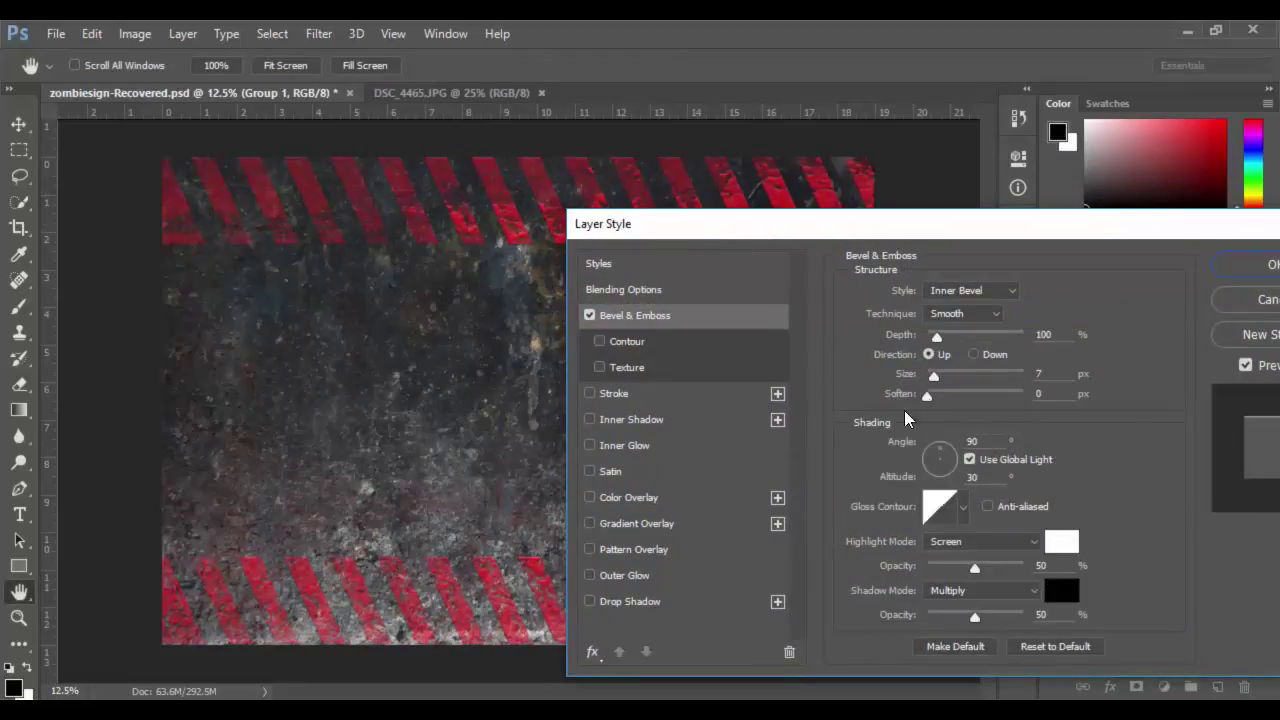
left_click(968, 290)
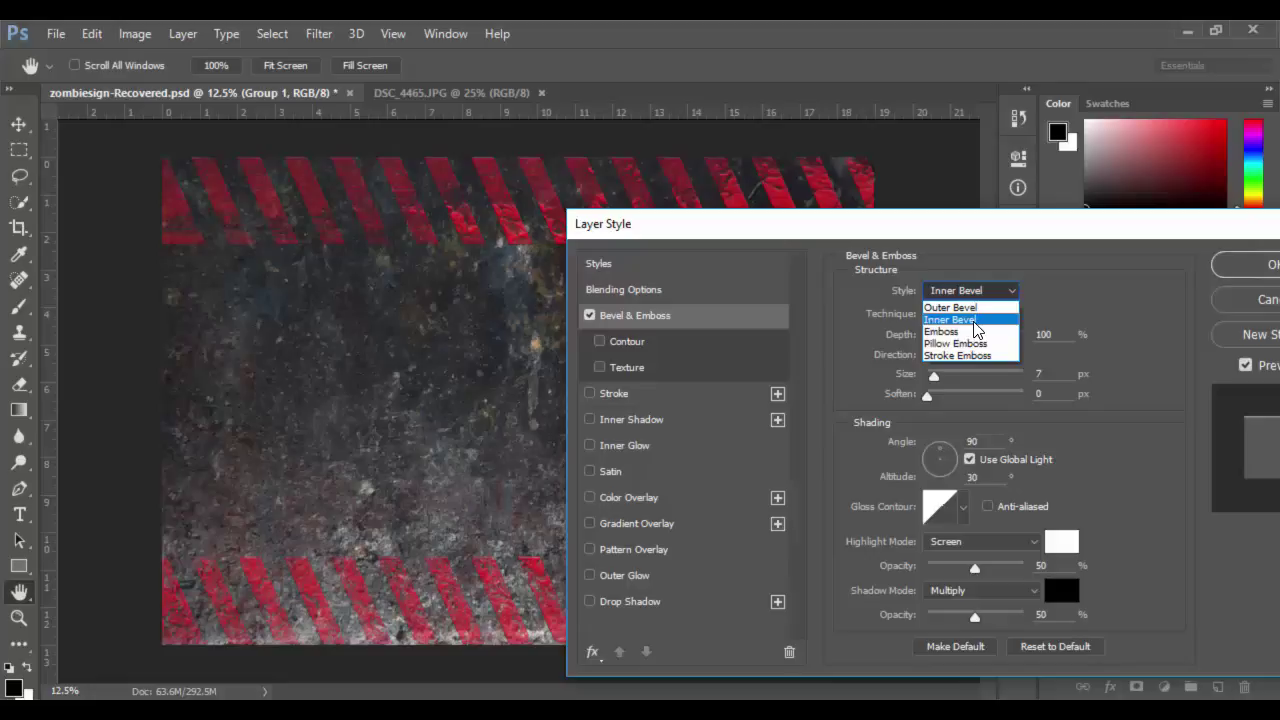
left_click(976, 320)
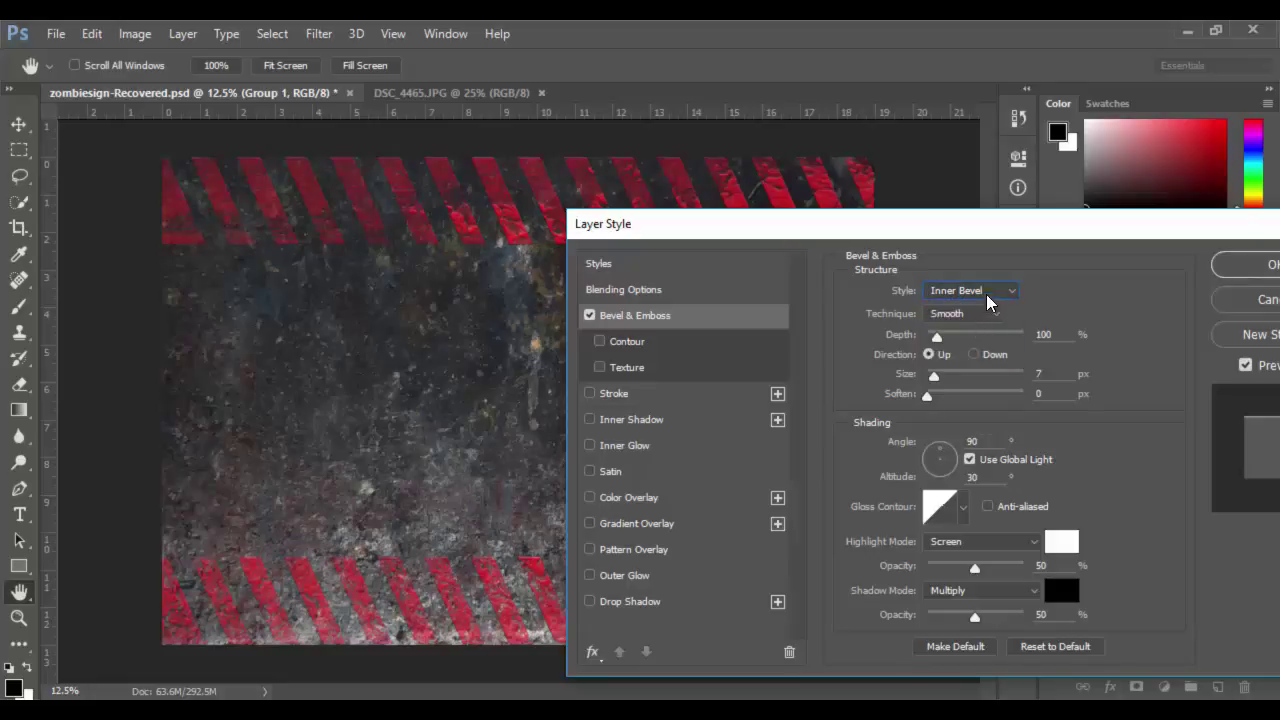
left_click(988, 315)
left_click(980, 343)
left_click_drag(936, 337, 934, 396)
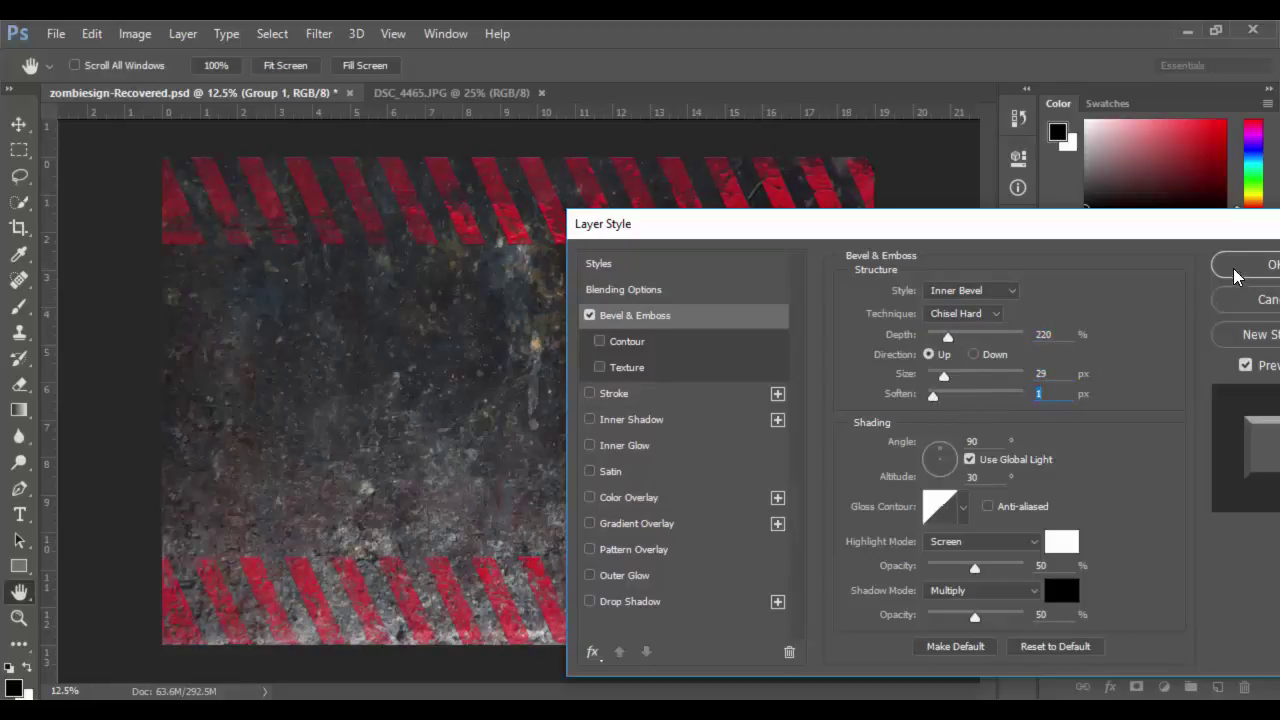
Step: Add a Multiply drop shadow to Group 1 with 35% opacity, 10 px distance, 9% spread and 7 px size, and apply the layer styles
left_click_drag(1100, 240, 1010, 207)
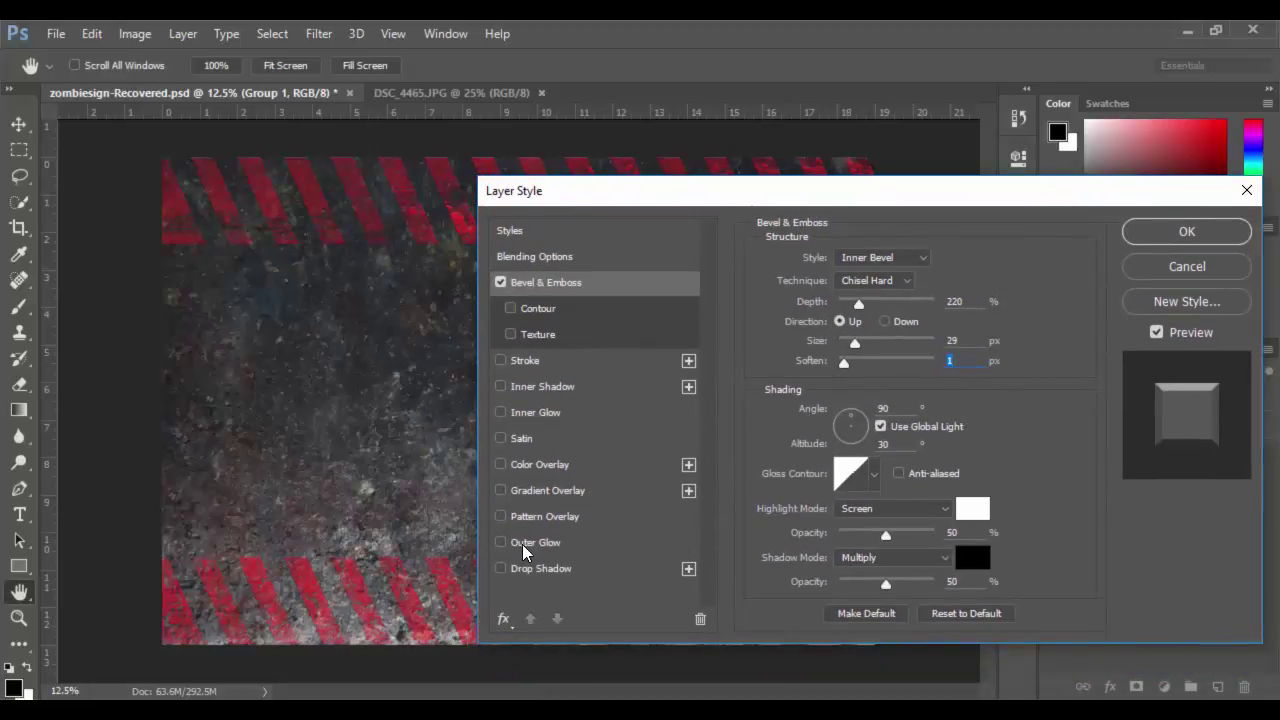
key("Down")
left_click(549, 575)
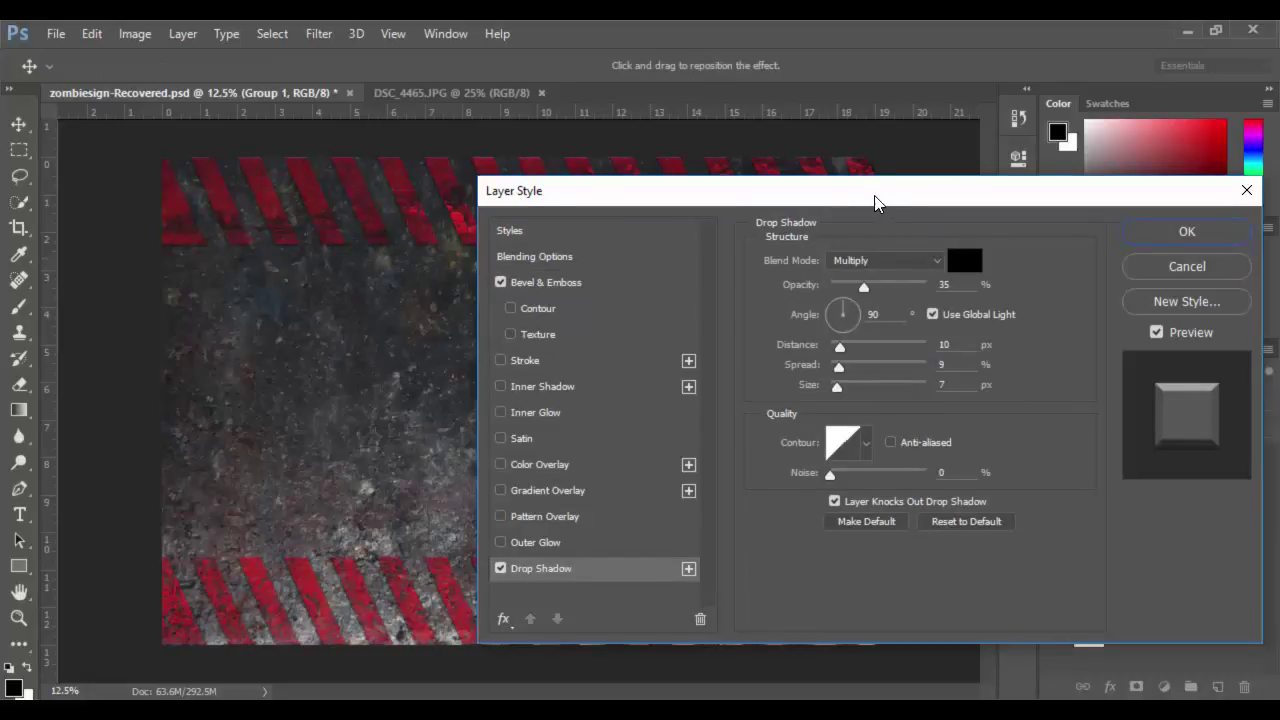
left_click_drag(875, 198, 628, 248)
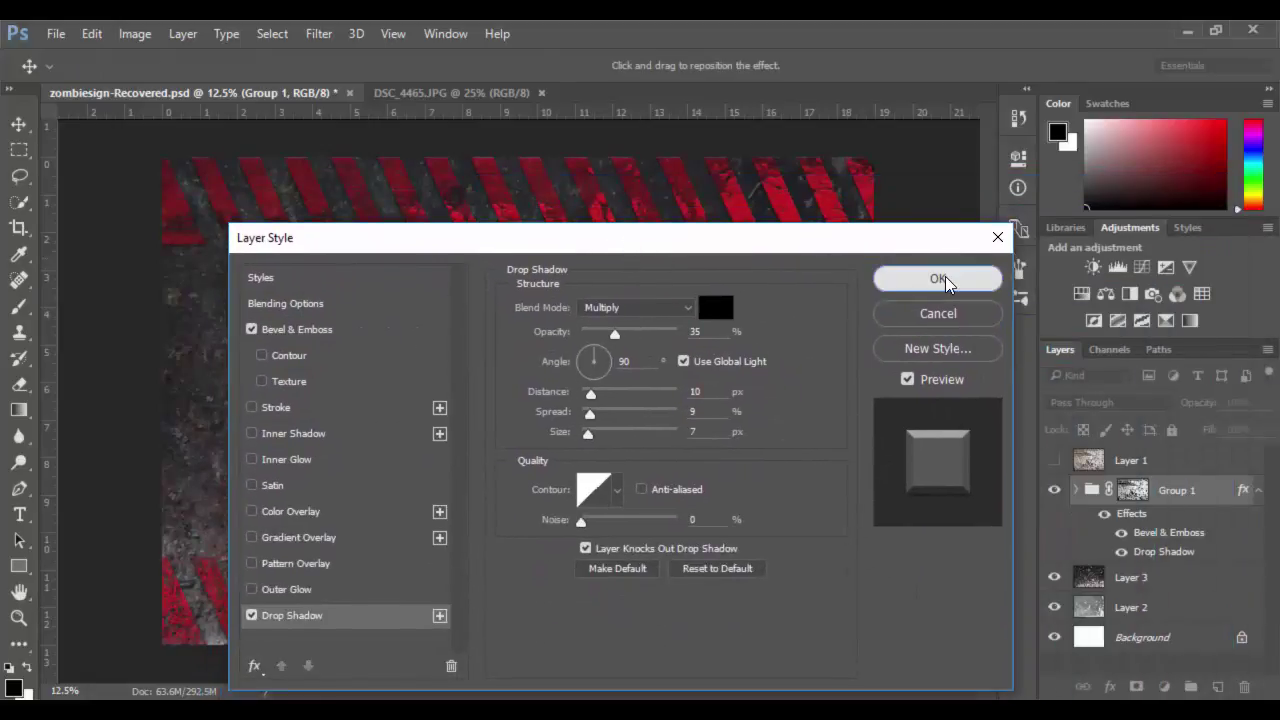
left_click(937, 279)
key("j")
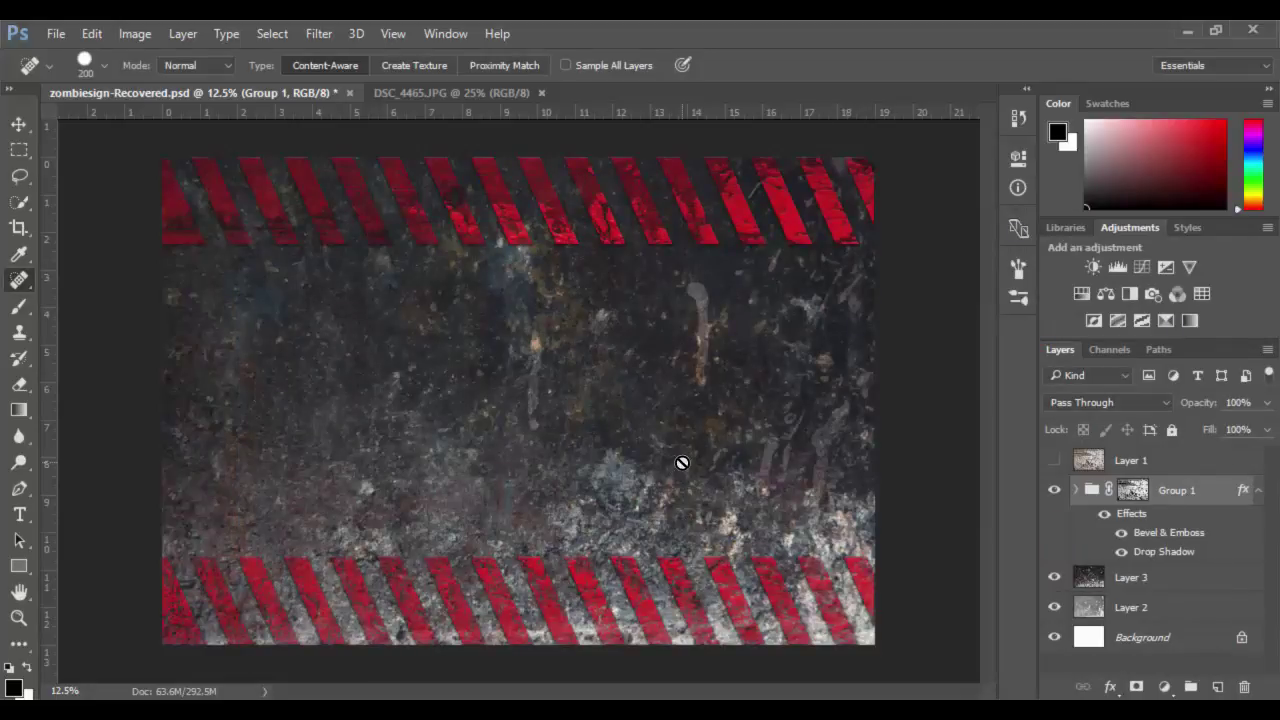
Step: Close the DSC_4465.JPG image and save the sign document as zombiesign.psd, replacing the existing file
left_click(455, 94)
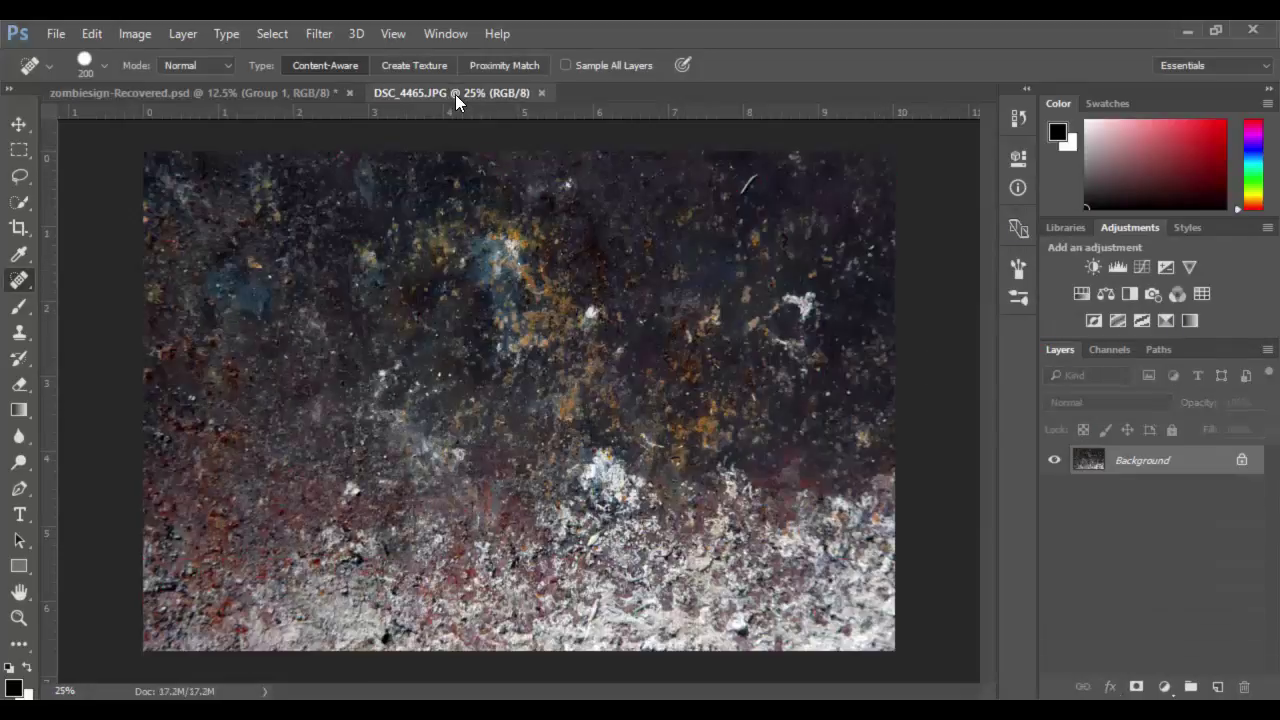
left_click(541, 93)
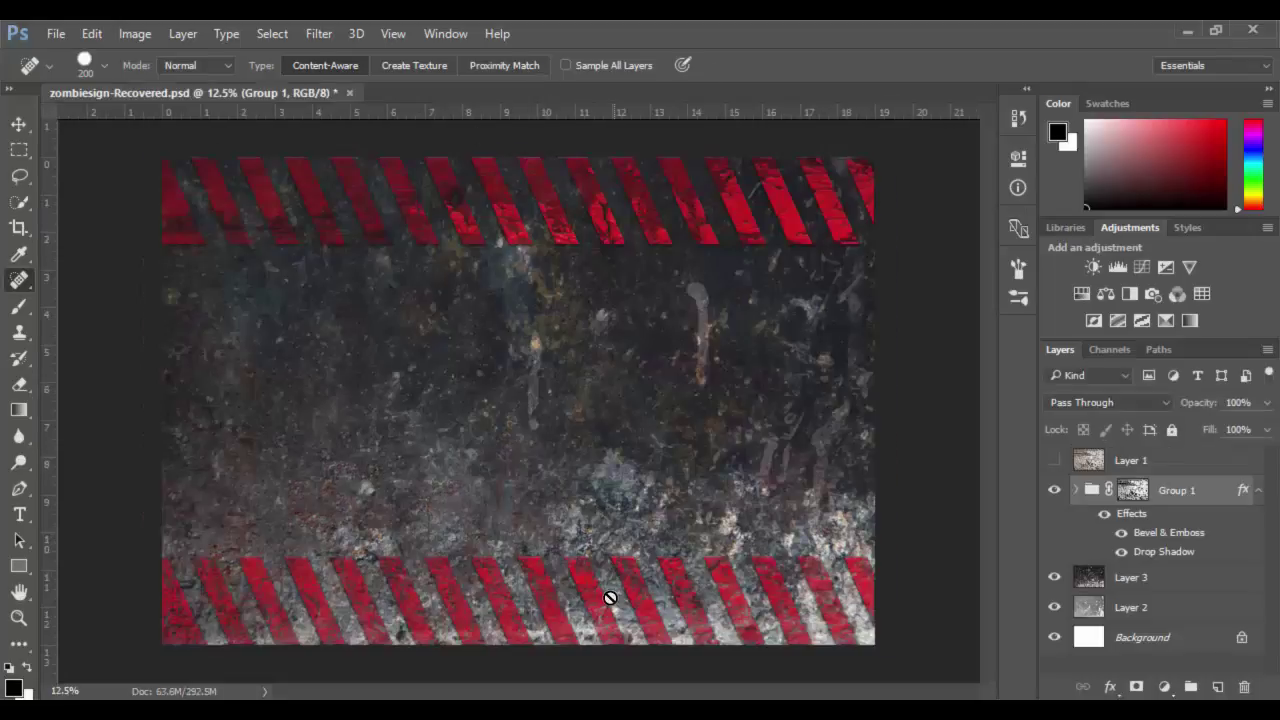
left_click(58, 36)
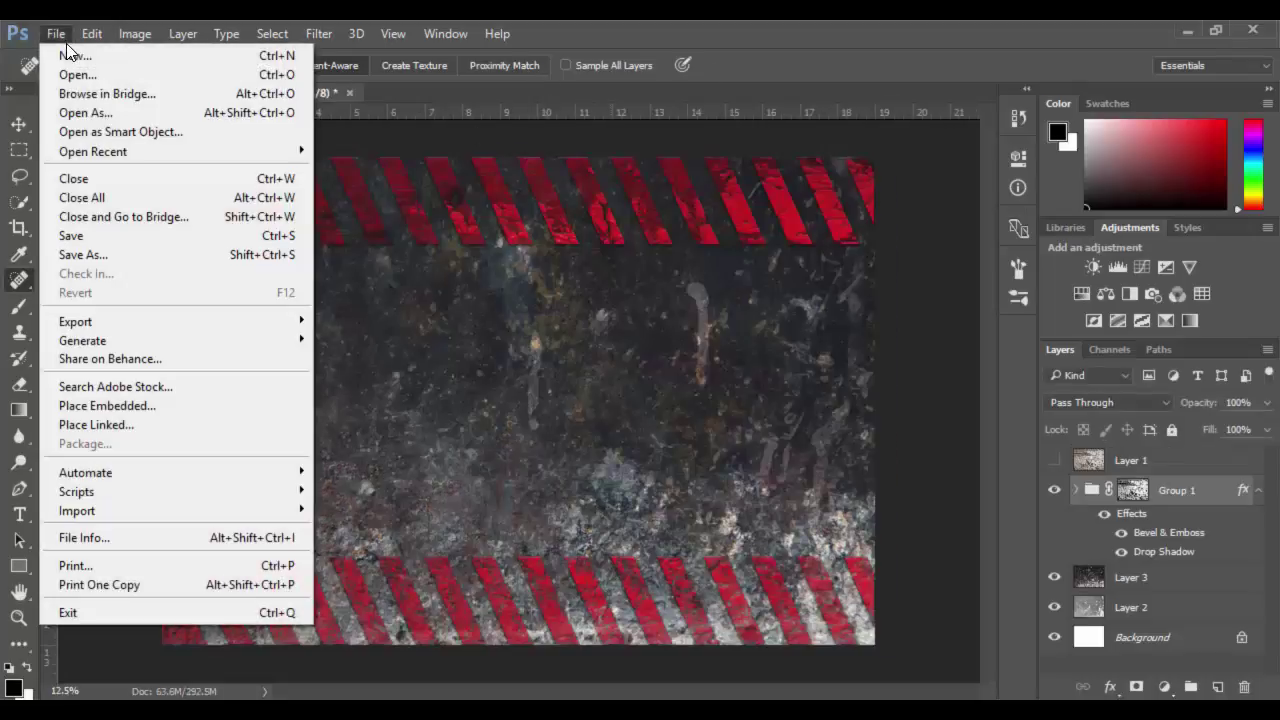
left_click(105, 234)
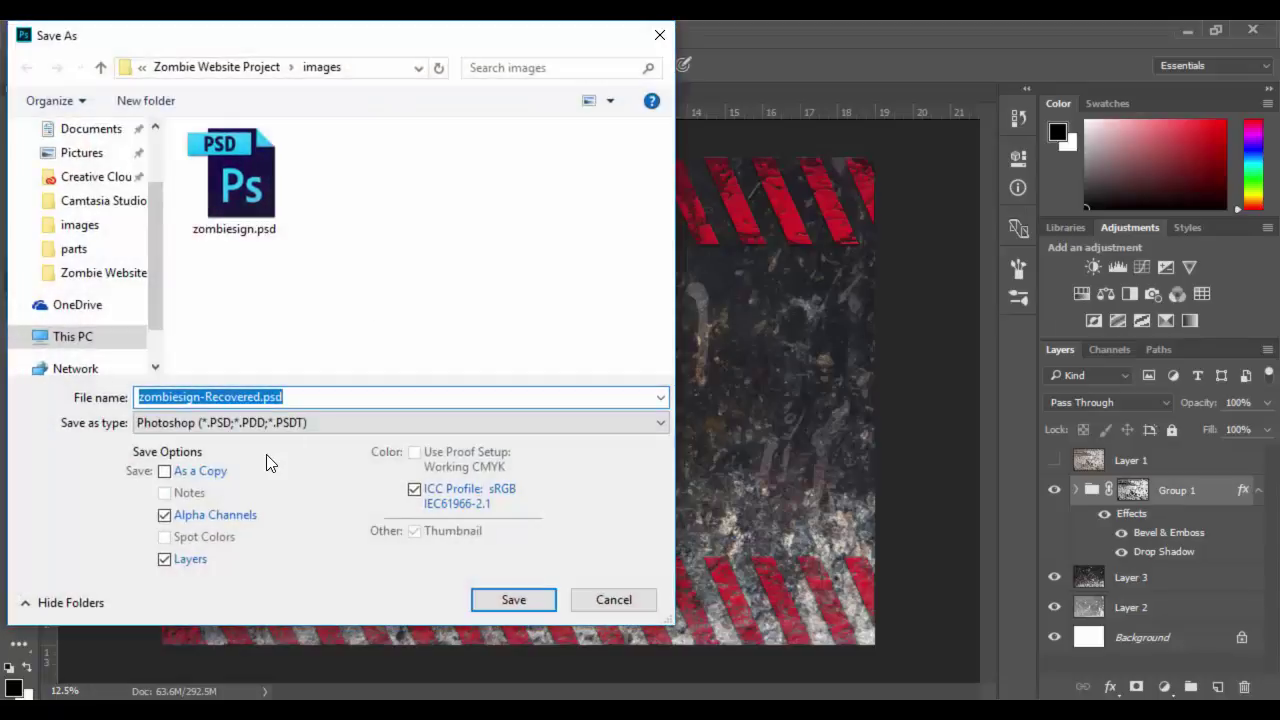
left_click_drag(269, 401, 198, 394)
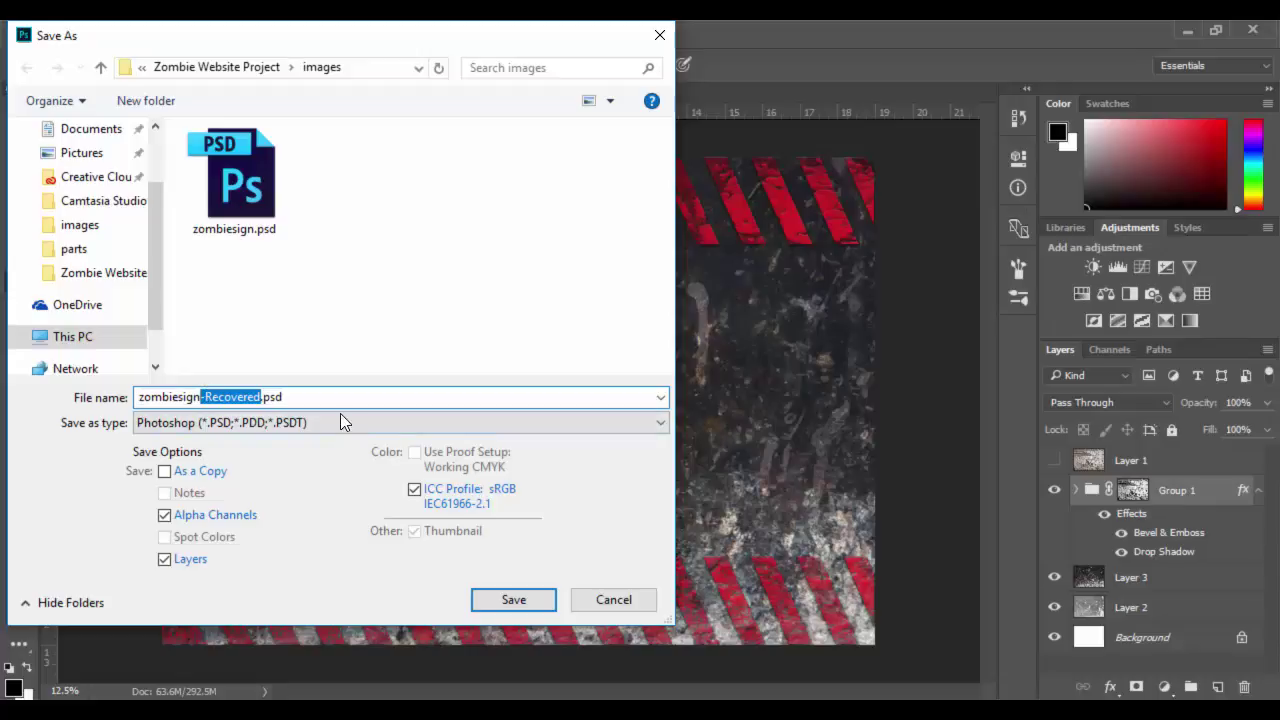
left_click(253, 184)
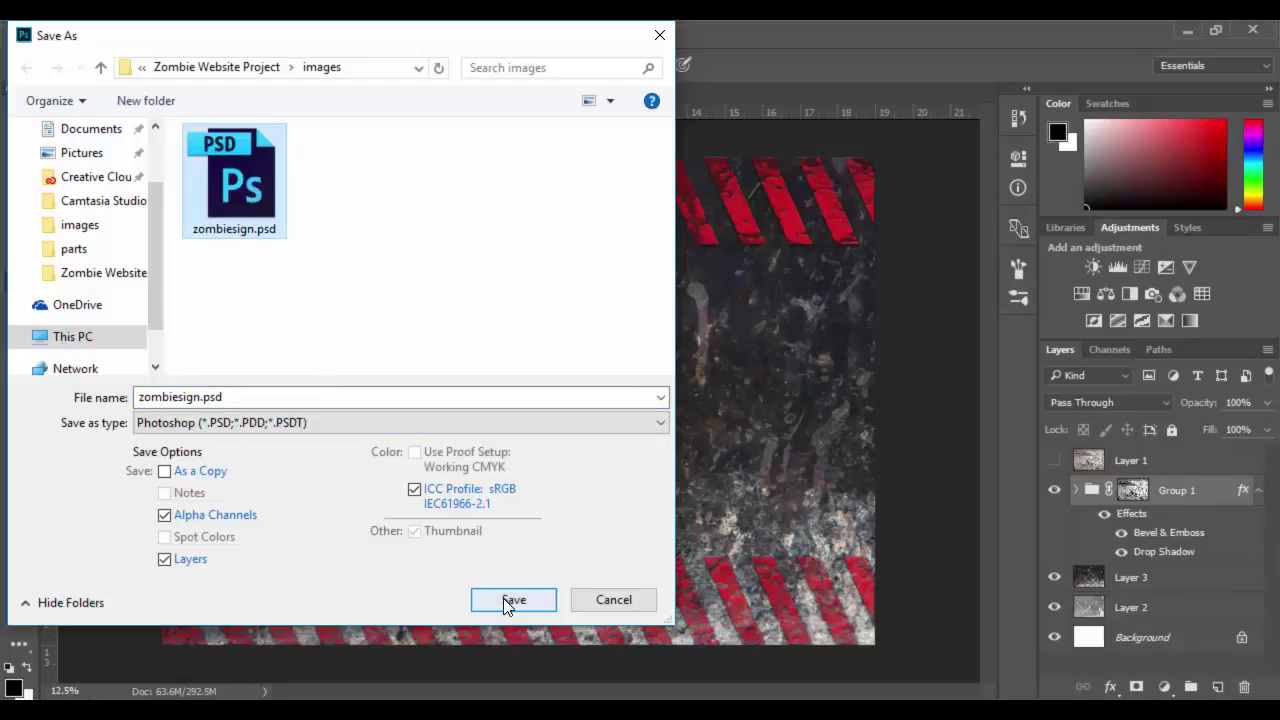
left_click(544, 604)
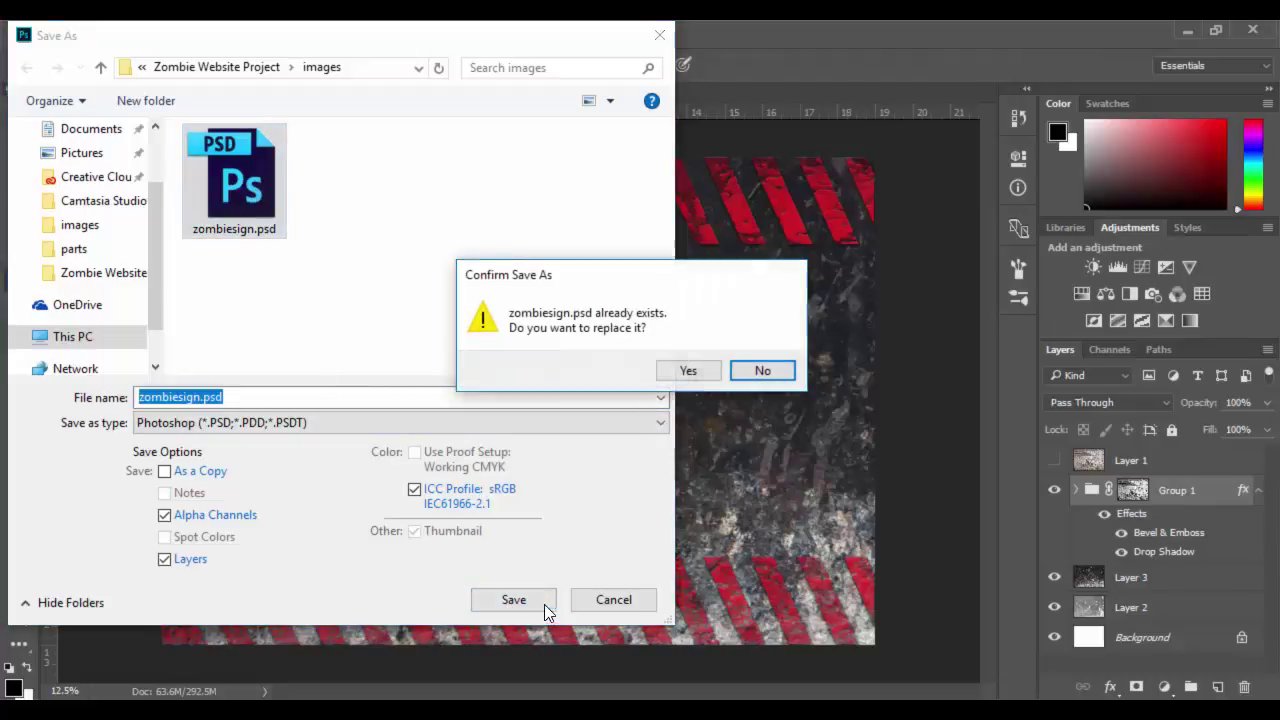
left_click(690, 370)
left_click(904, 246)
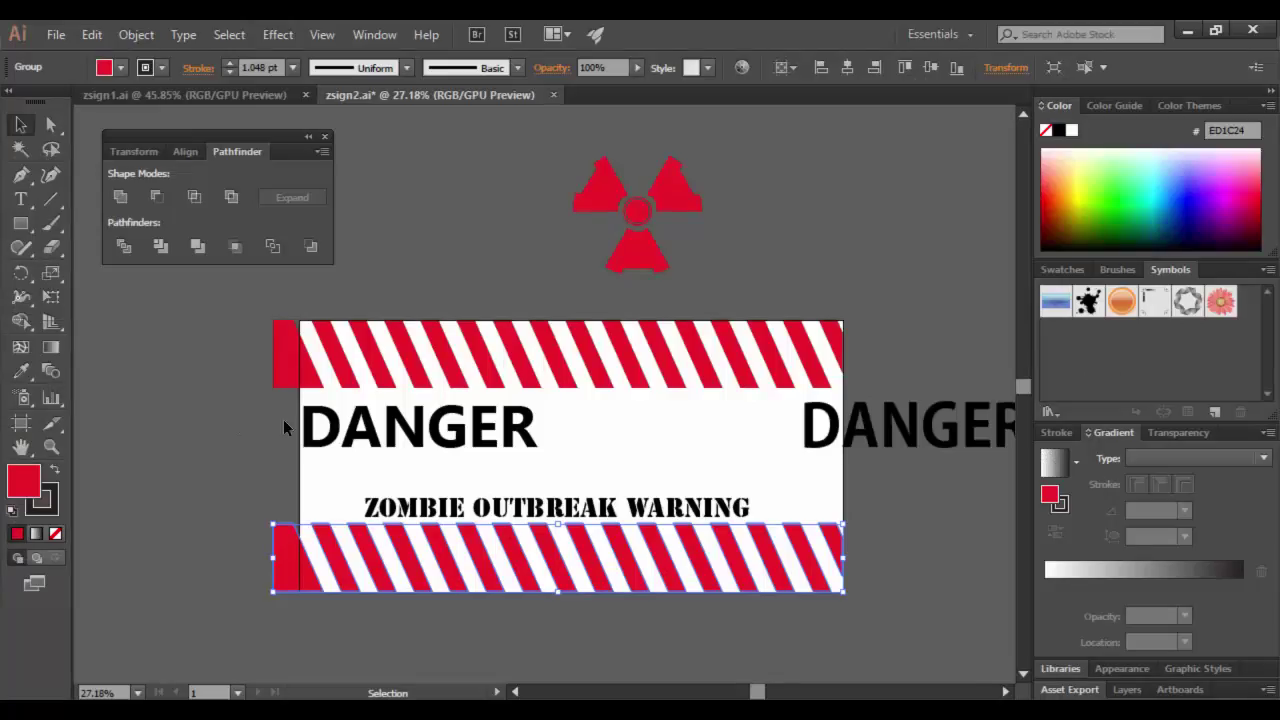
Step: Copy the red radiation symbol above the artboard of zsign2.ai in Illustrator and switch back to Photoshop
left_click(604, 199)
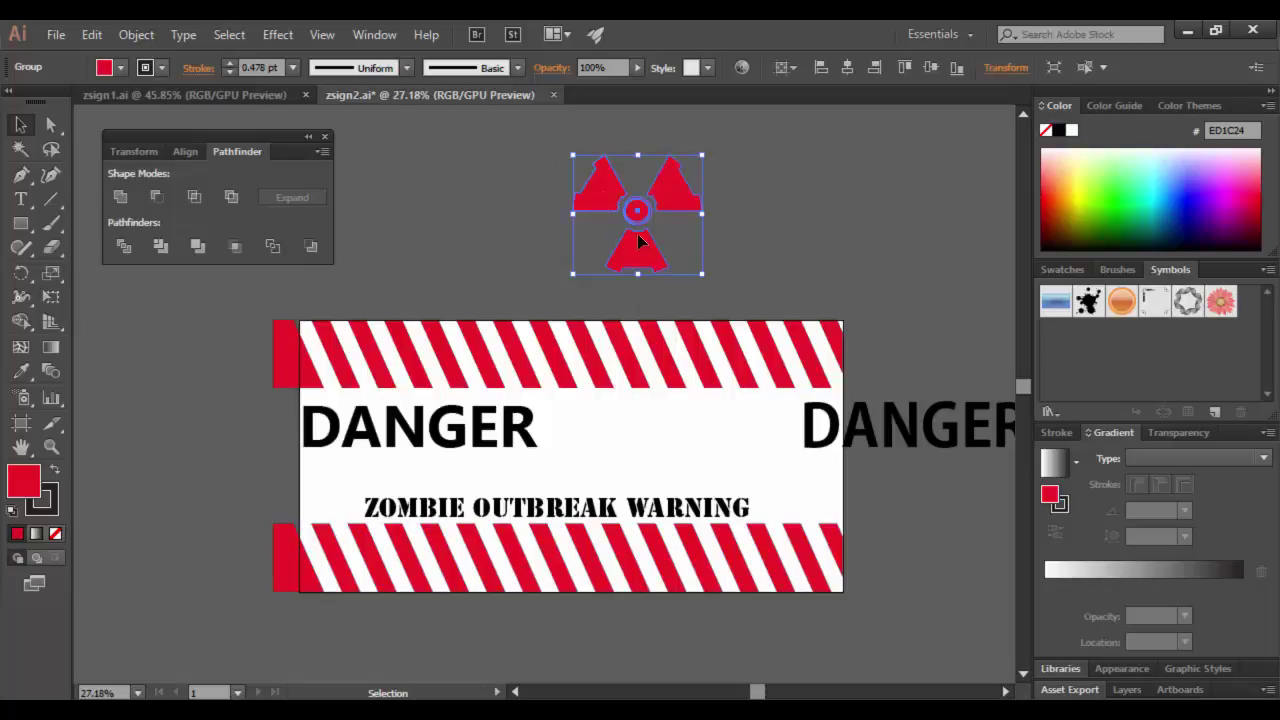
key("ctrl+c")
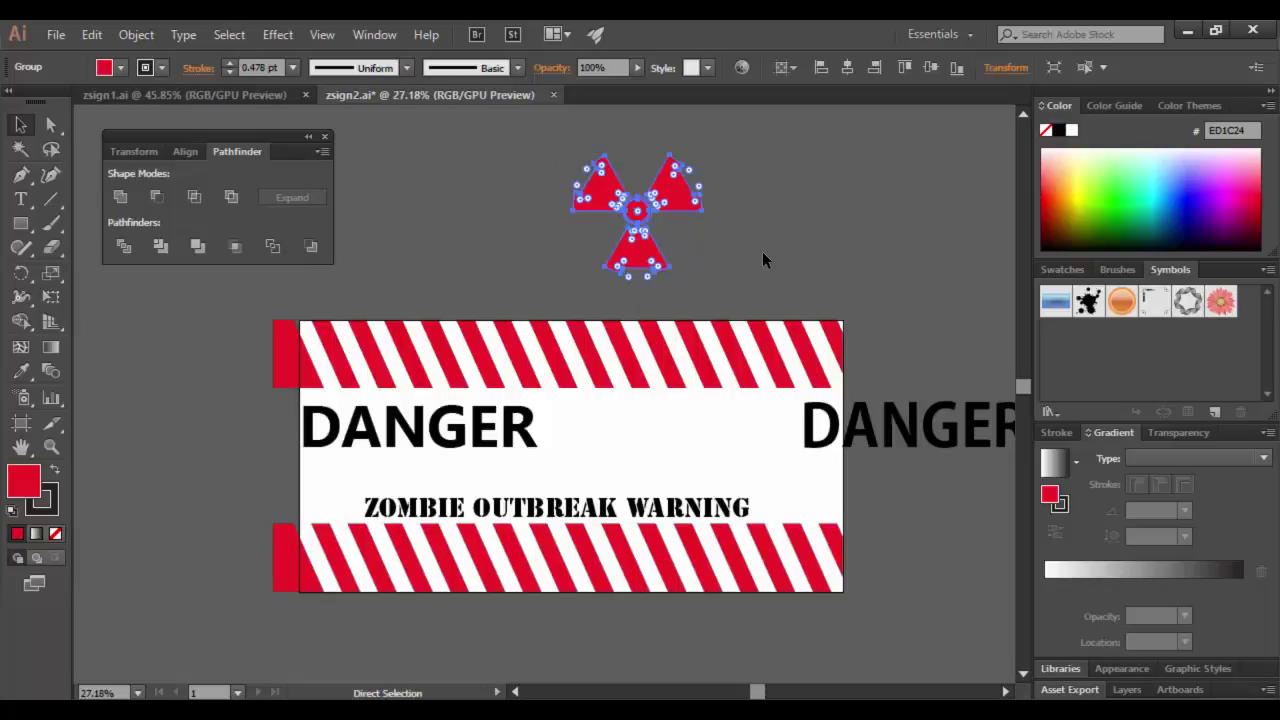
key("alt+Tab")
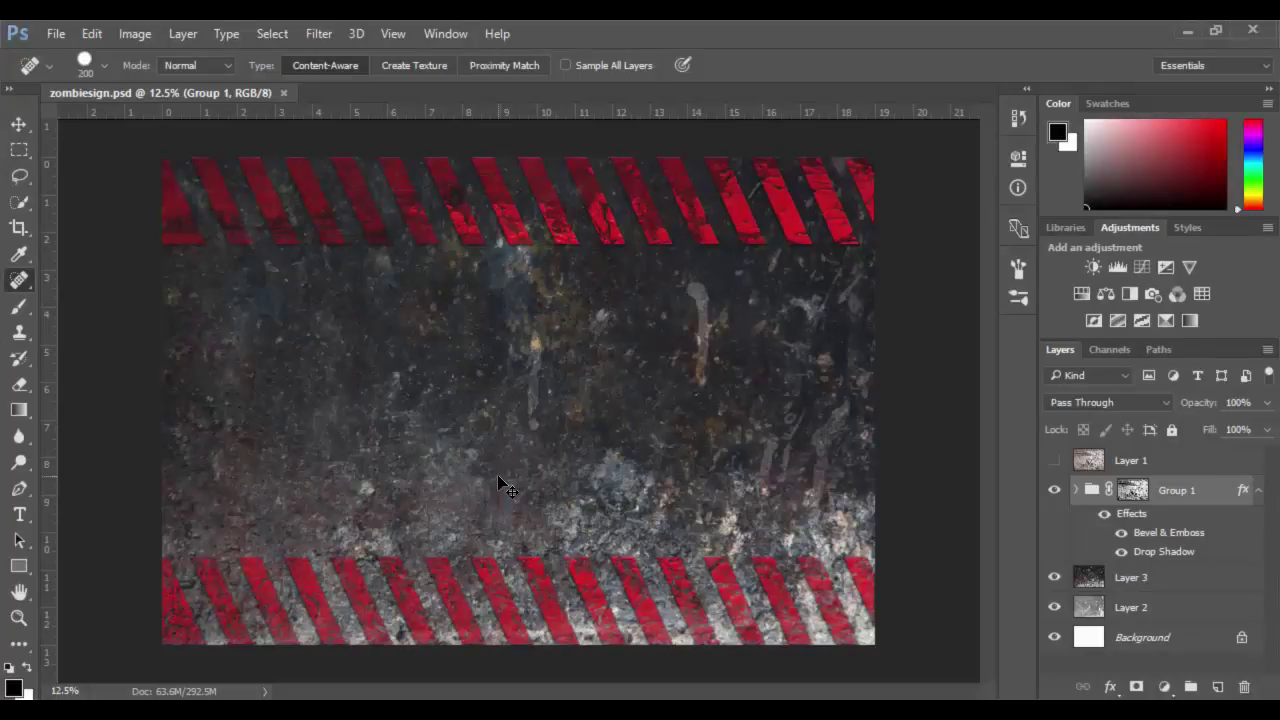
Step: Paste the radiation symbol into the sign as a Smart Object and place it right of centre between the stripe bands
key("ctrl+v")
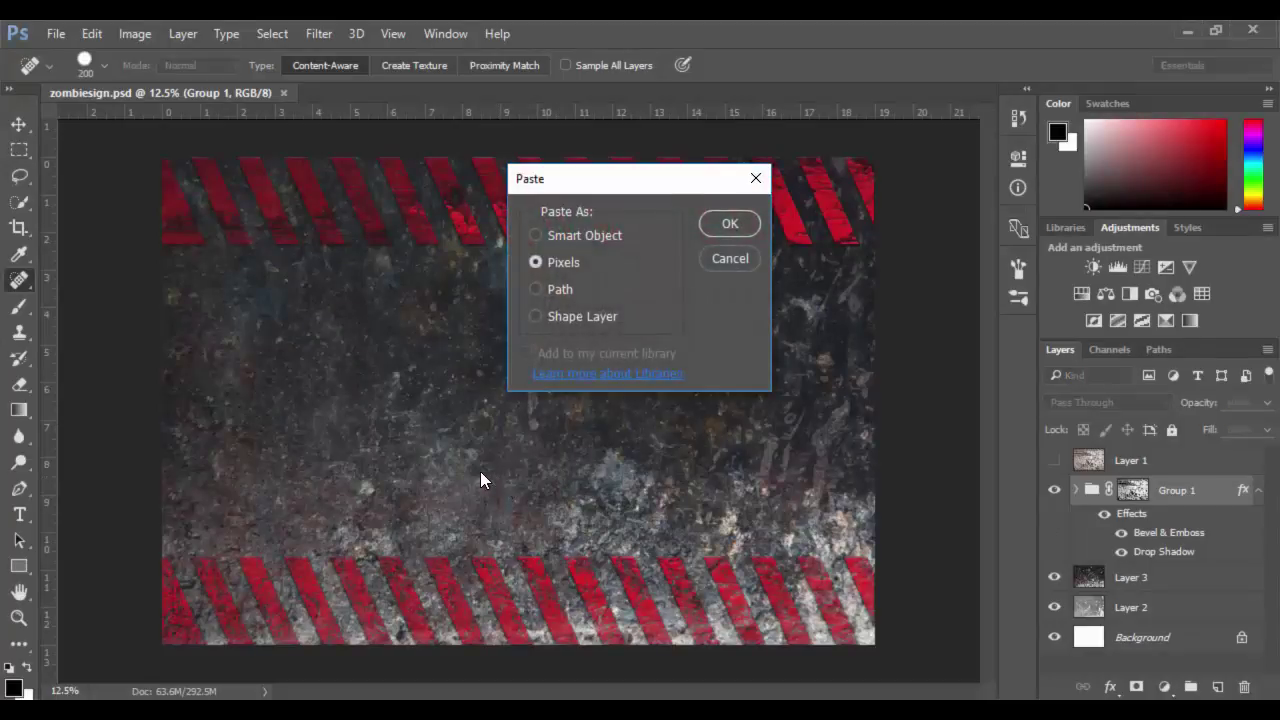
left_click(536, 236)
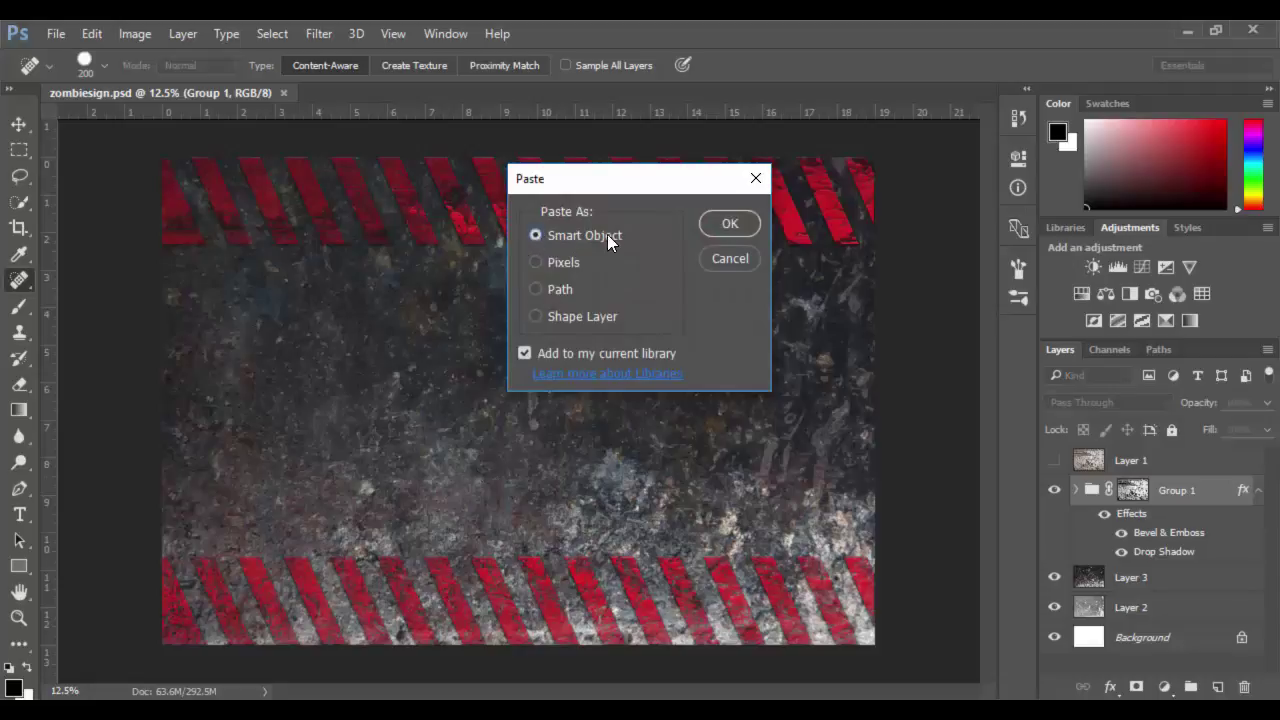
left_click(740, 228)
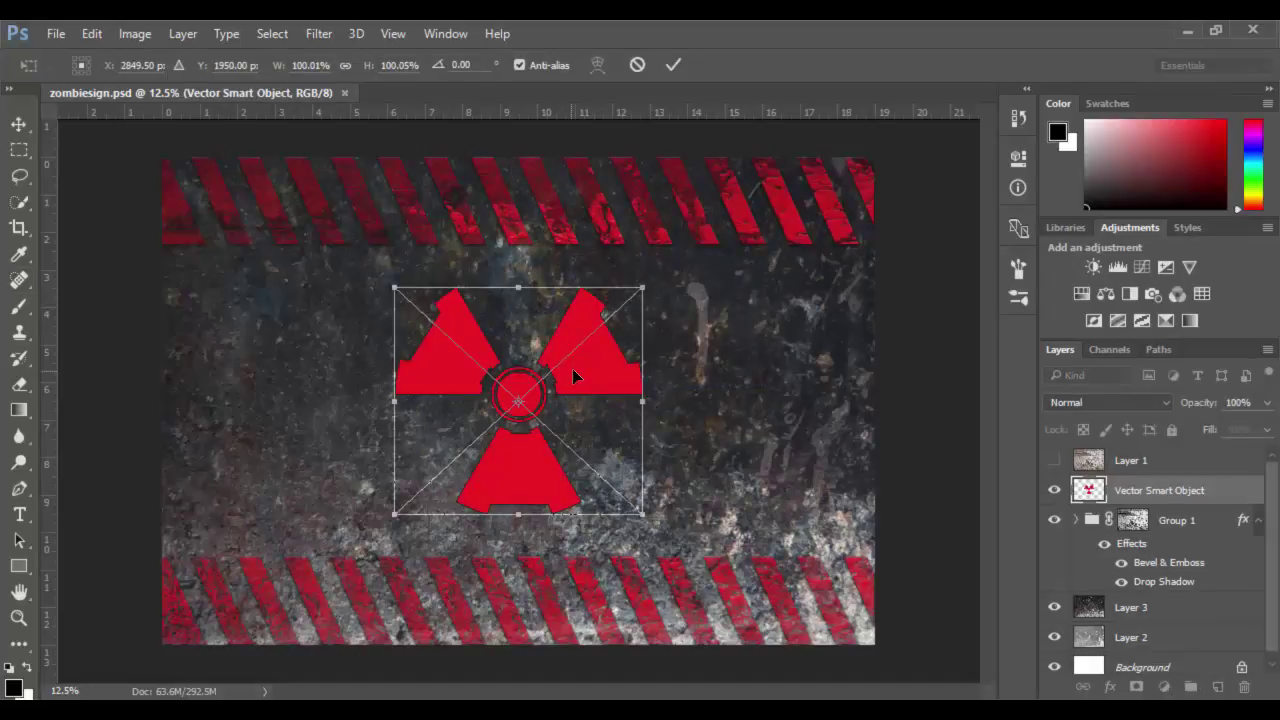
left_click_drag(586, 360, 744, 335)
key("j")
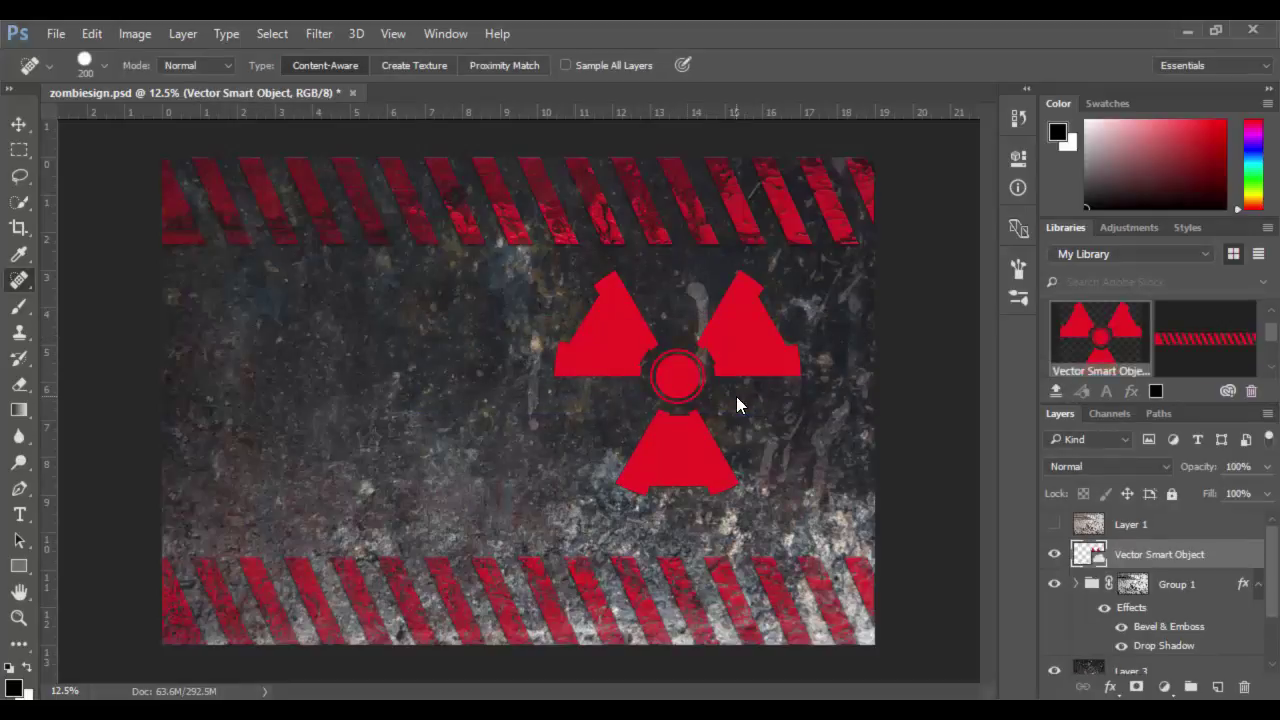
Step: Open the texture image TexturesCom_Grungemaps0088_M.jpg from the project's images folder
left_click(54, 34)
left_click(66, 75)
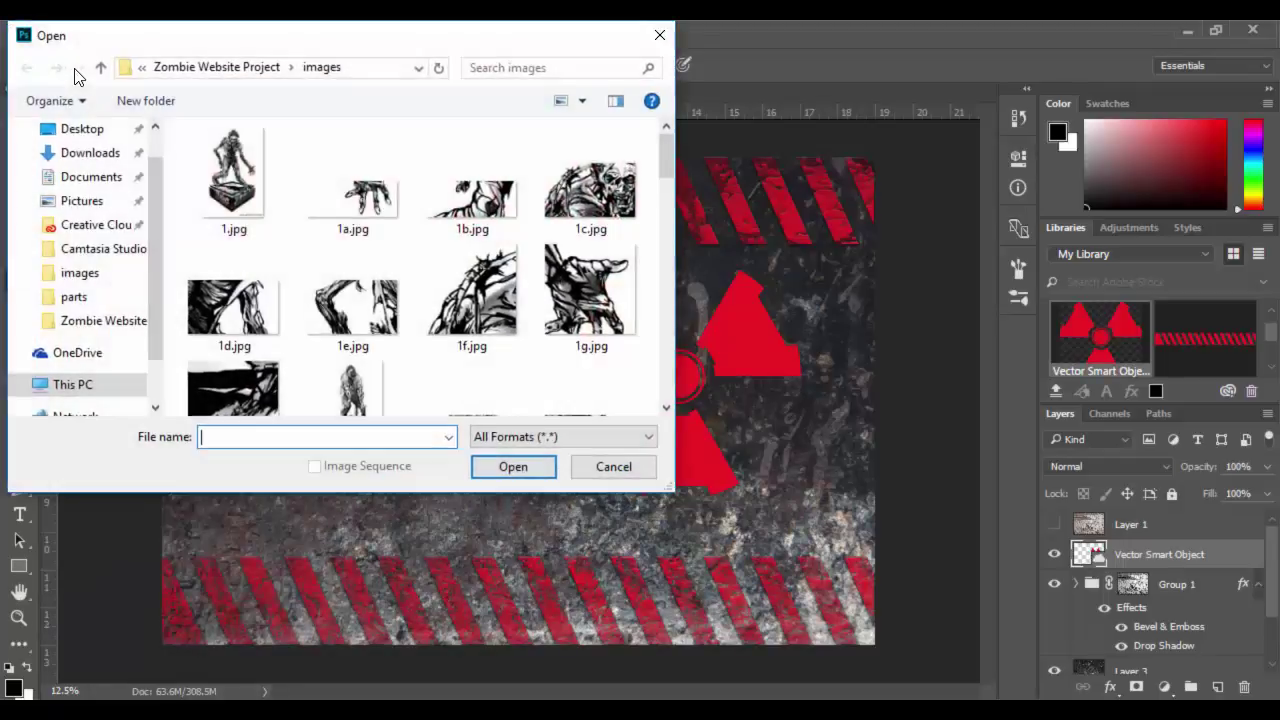
scroll(491, 366, "down", 2)
scroll(491, 341, "down", 10)
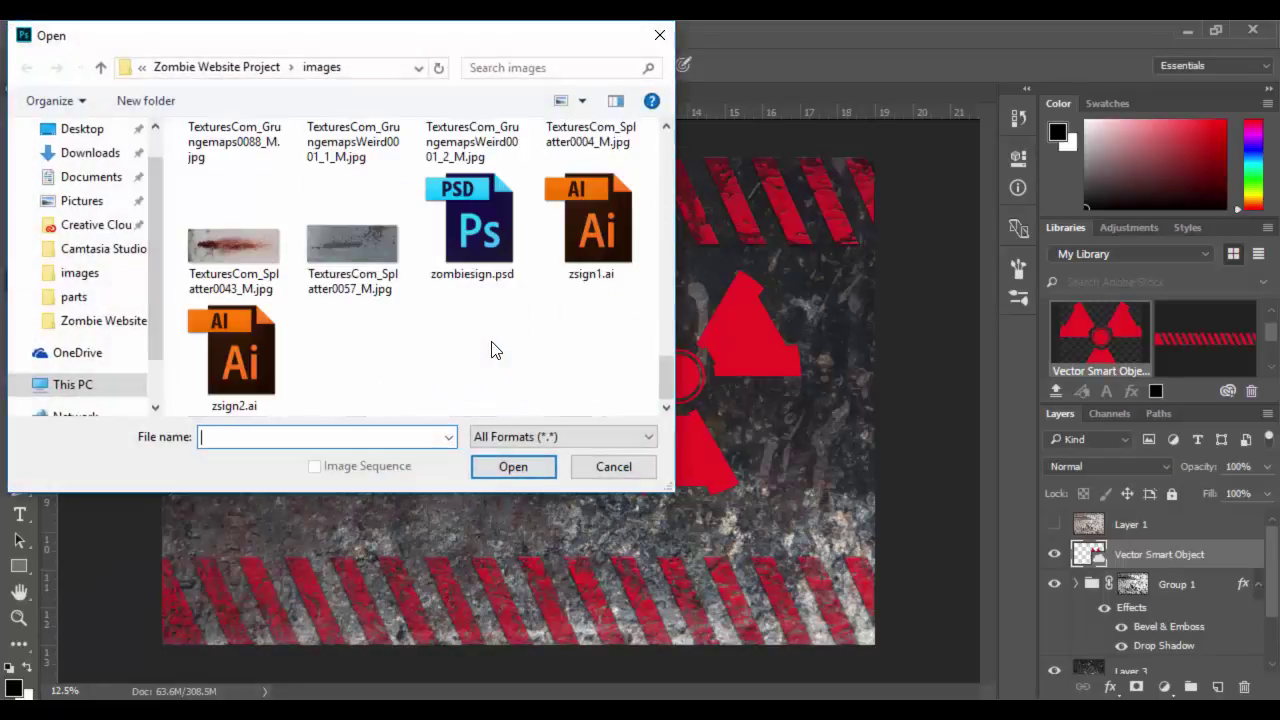
scroll(365, 344, "up", 2)
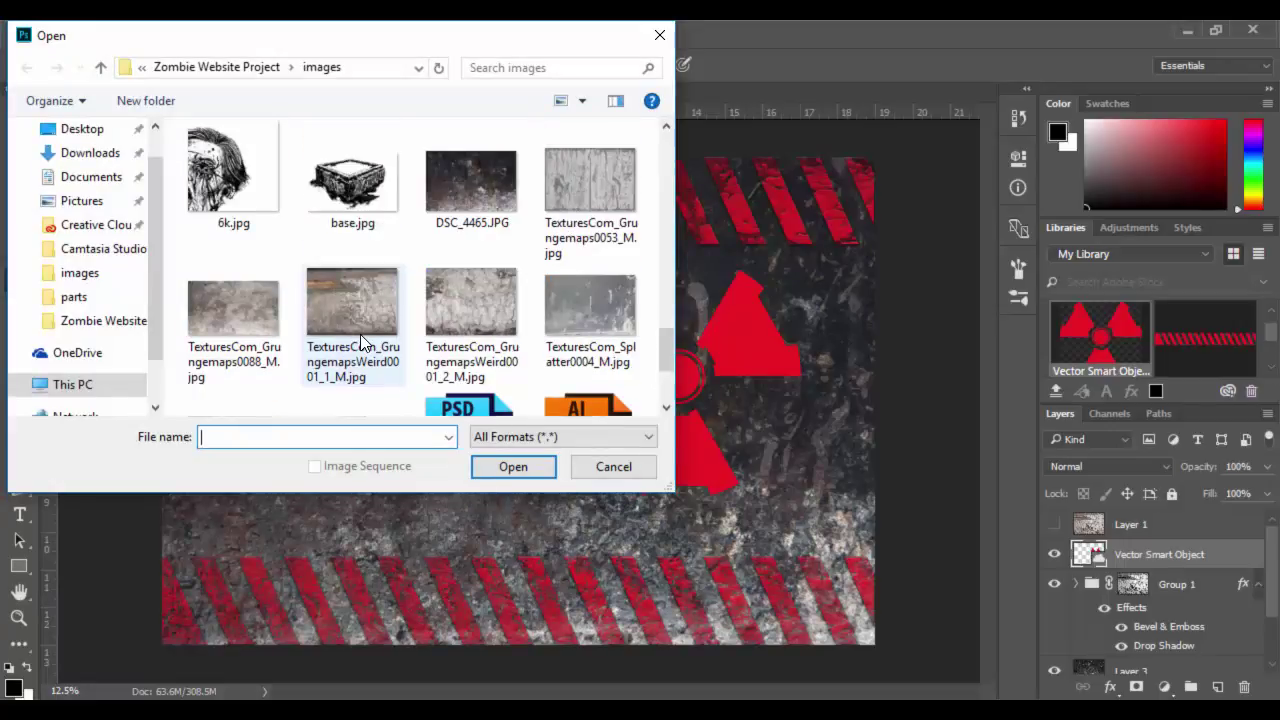
left_click(242, 315)
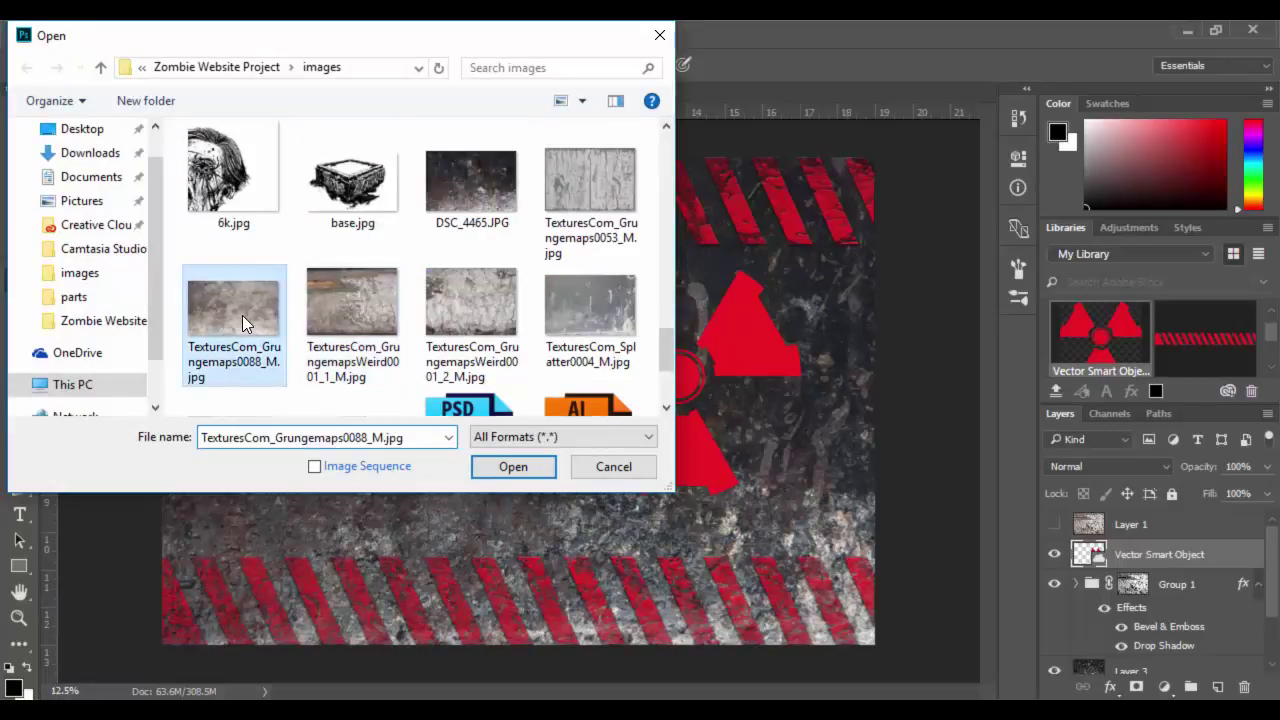
left_click(510, 468)
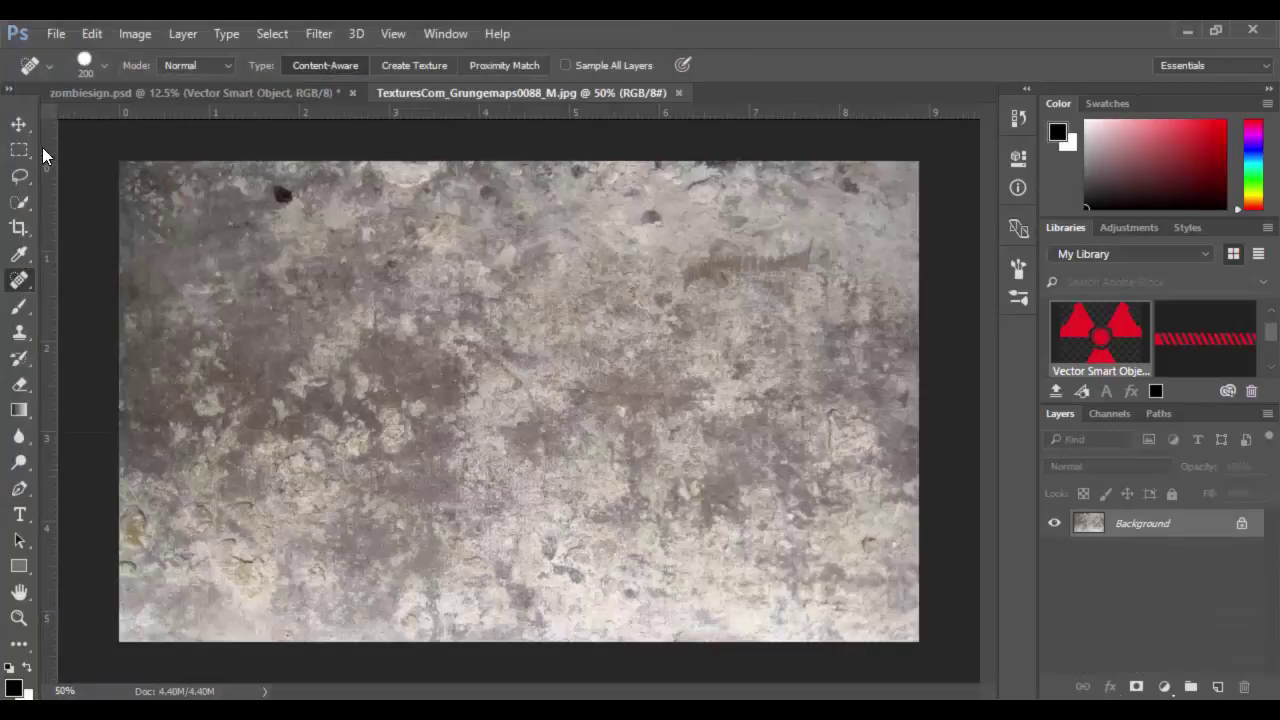
Step: Bring the grunge texture into zombiesign.psd above the radiation symbol and scale it to about 203% so it covers the whole symbol
left_click(18, 124)
left_click_drag(754, 433, 680, 402)
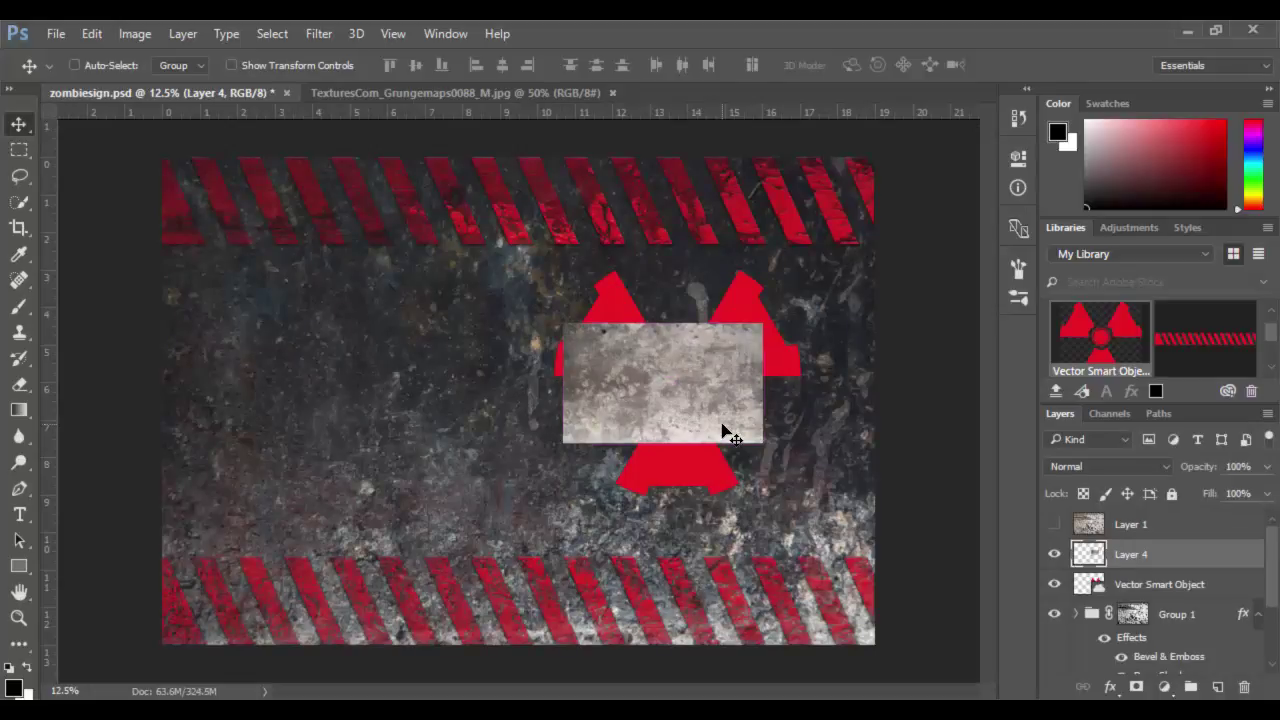
key("ctrl+t")
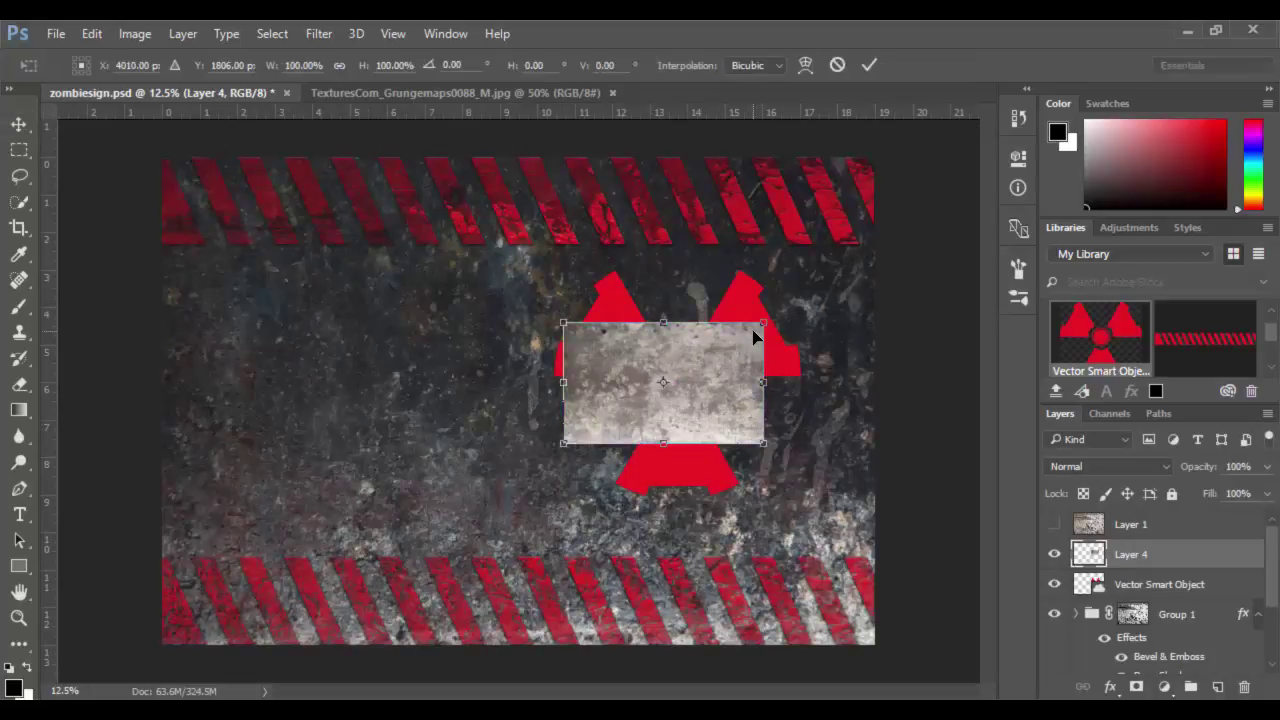
left_click_drag(757, 327, 867, 262)
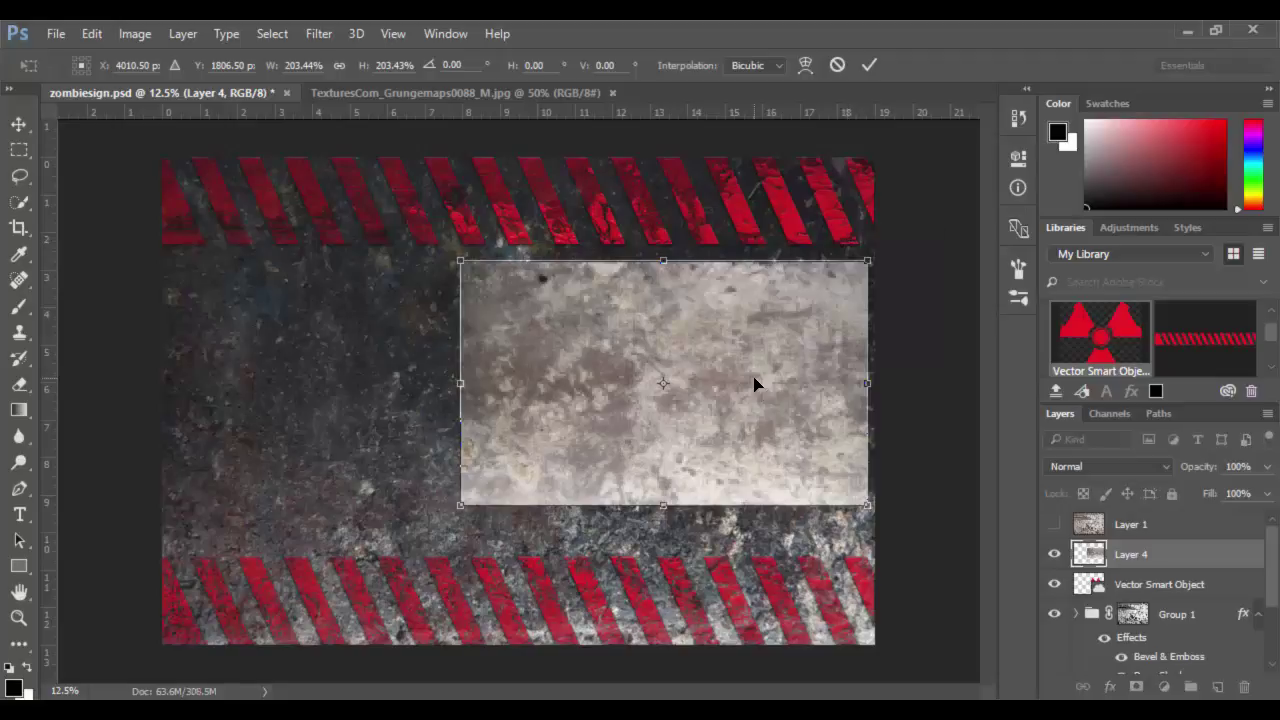
key("Return")
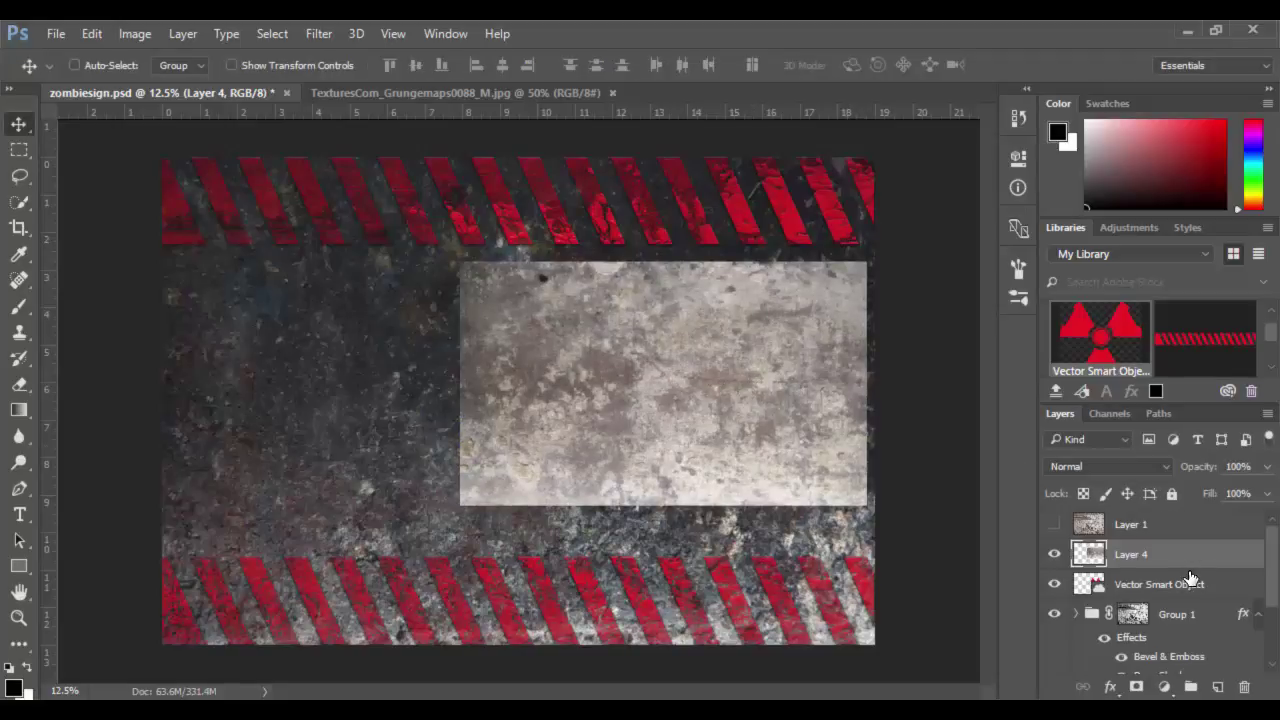
Step: Clip the texture layer to the radiation symbol, try the Overlay blend mode, and set the blend mode to Multiply
left_click_drag(1182, 568, 1180, 562)
left_click(1180, 563, "alt")
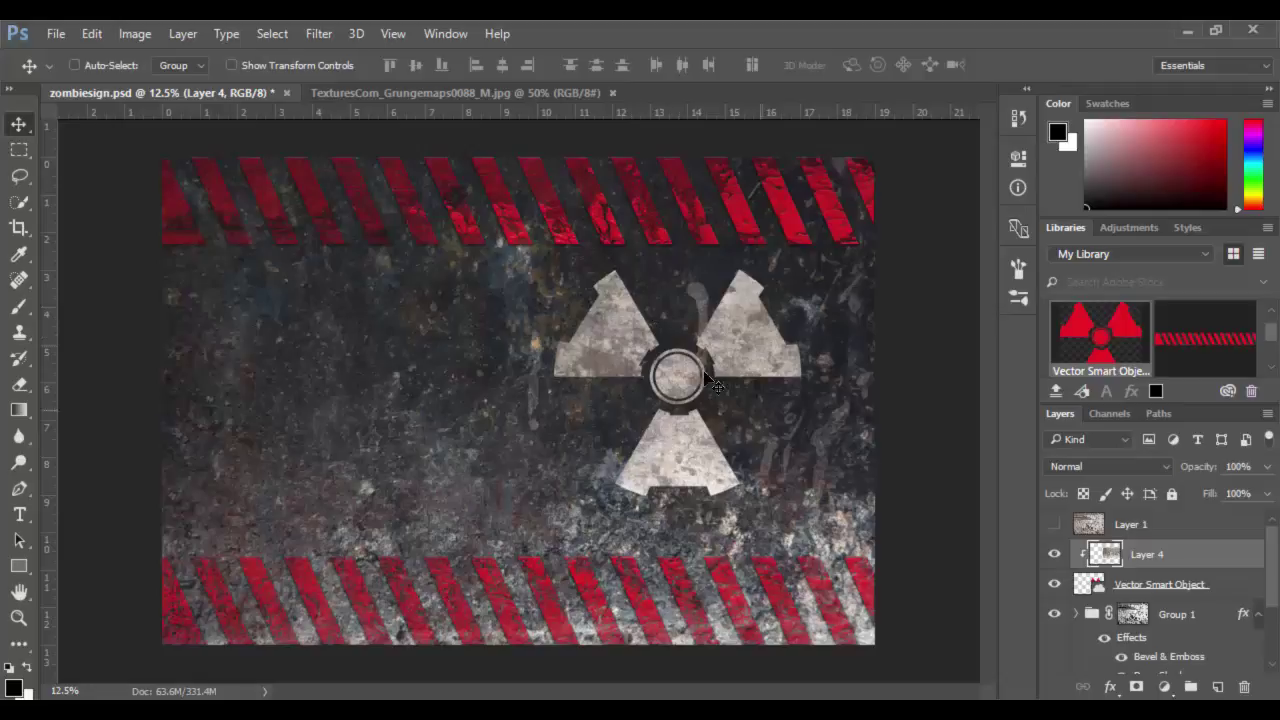
left_click(1138, 466)
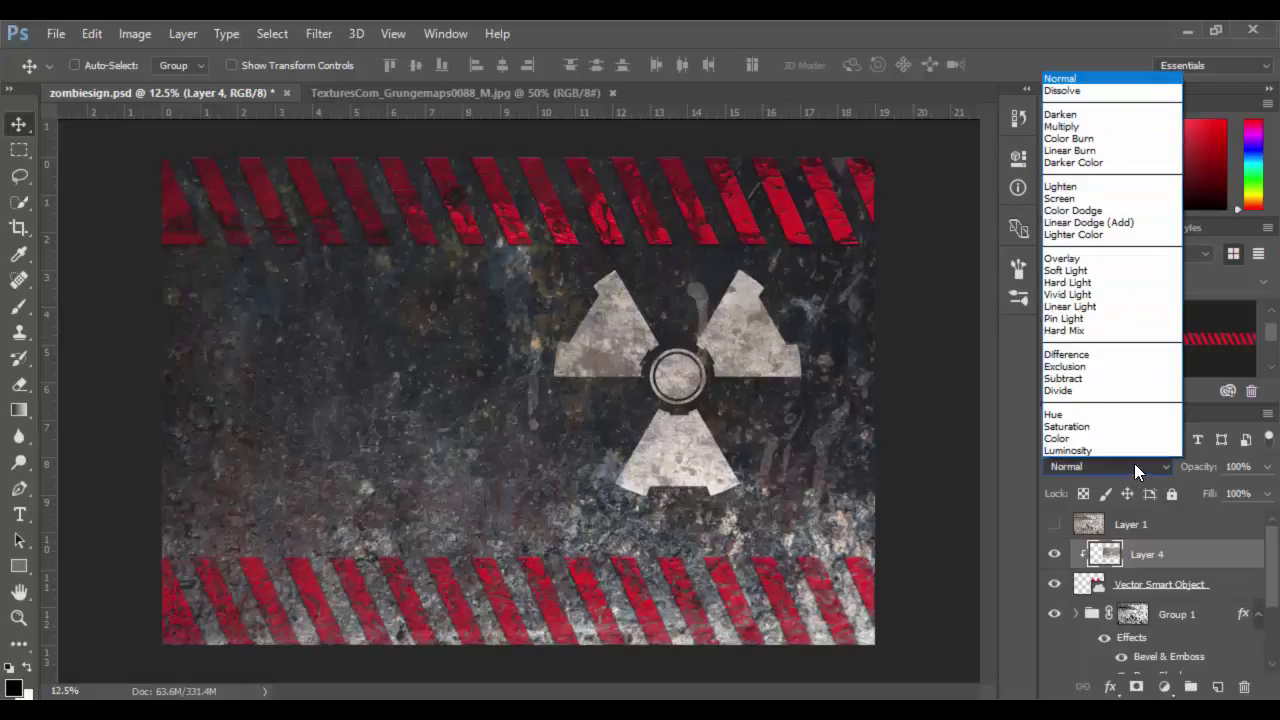
left_click(1070, 258)
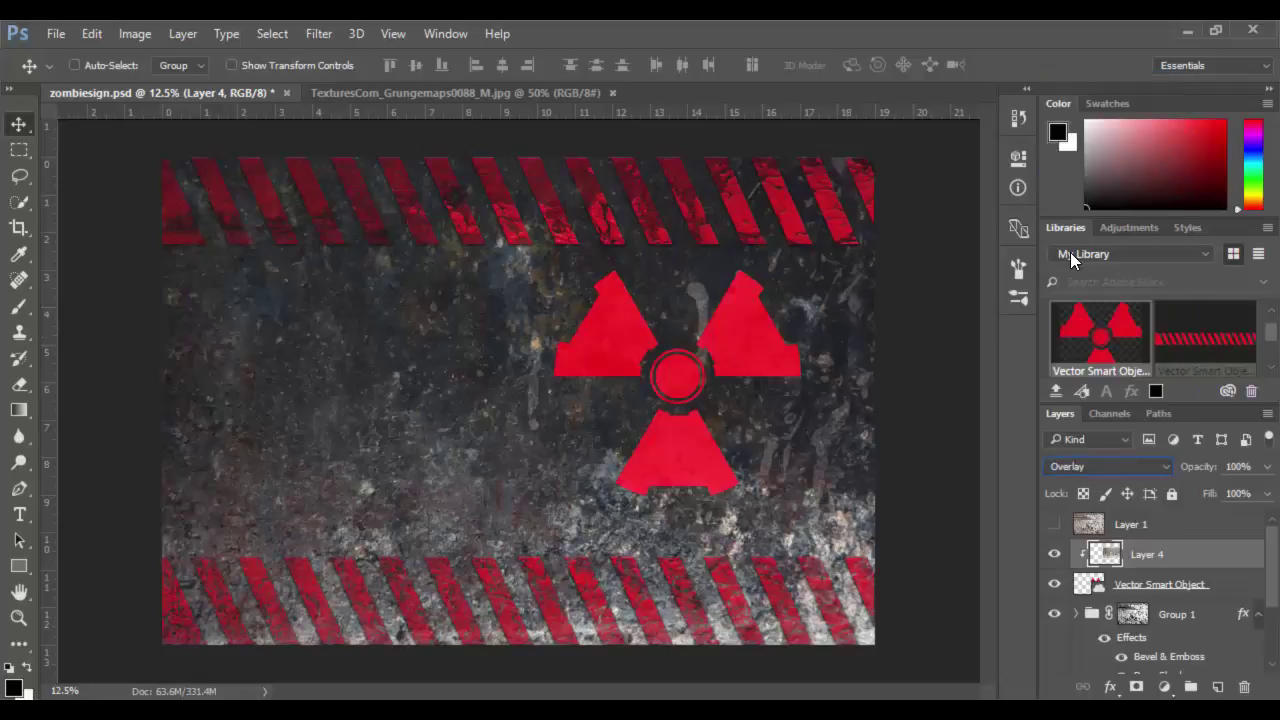
left_click(1113, 467)
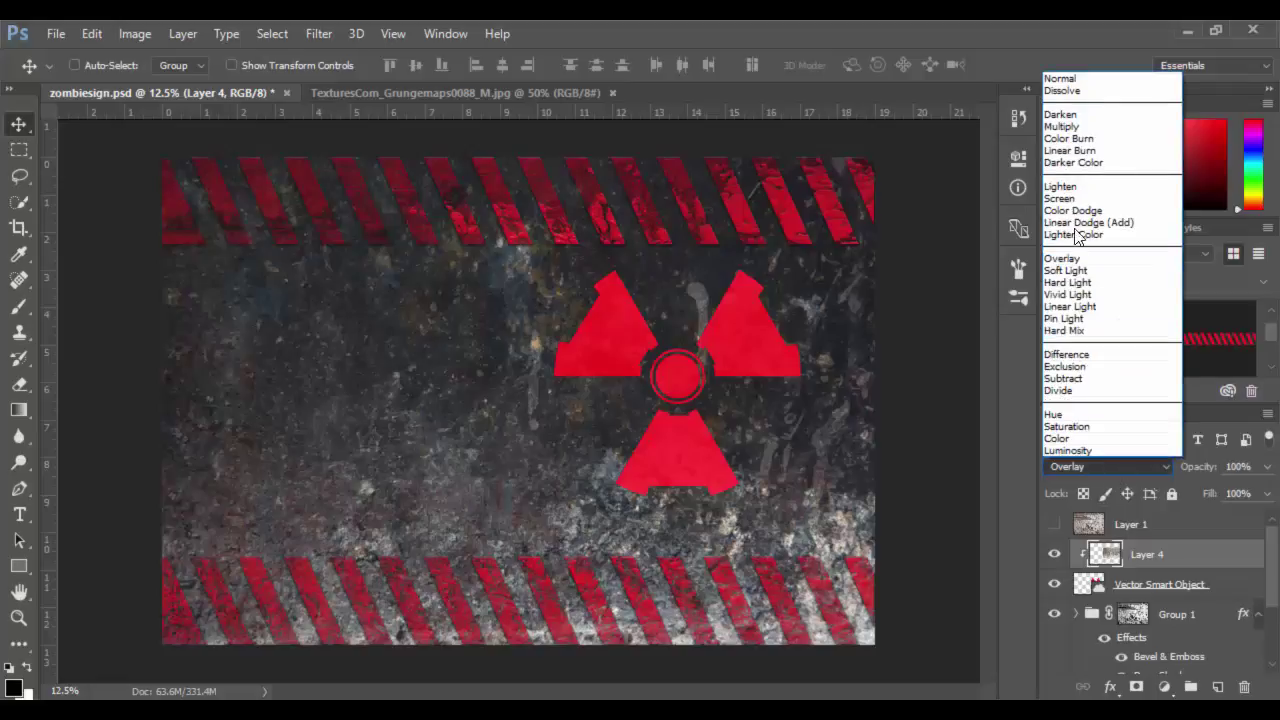
left_click(1079, 130)
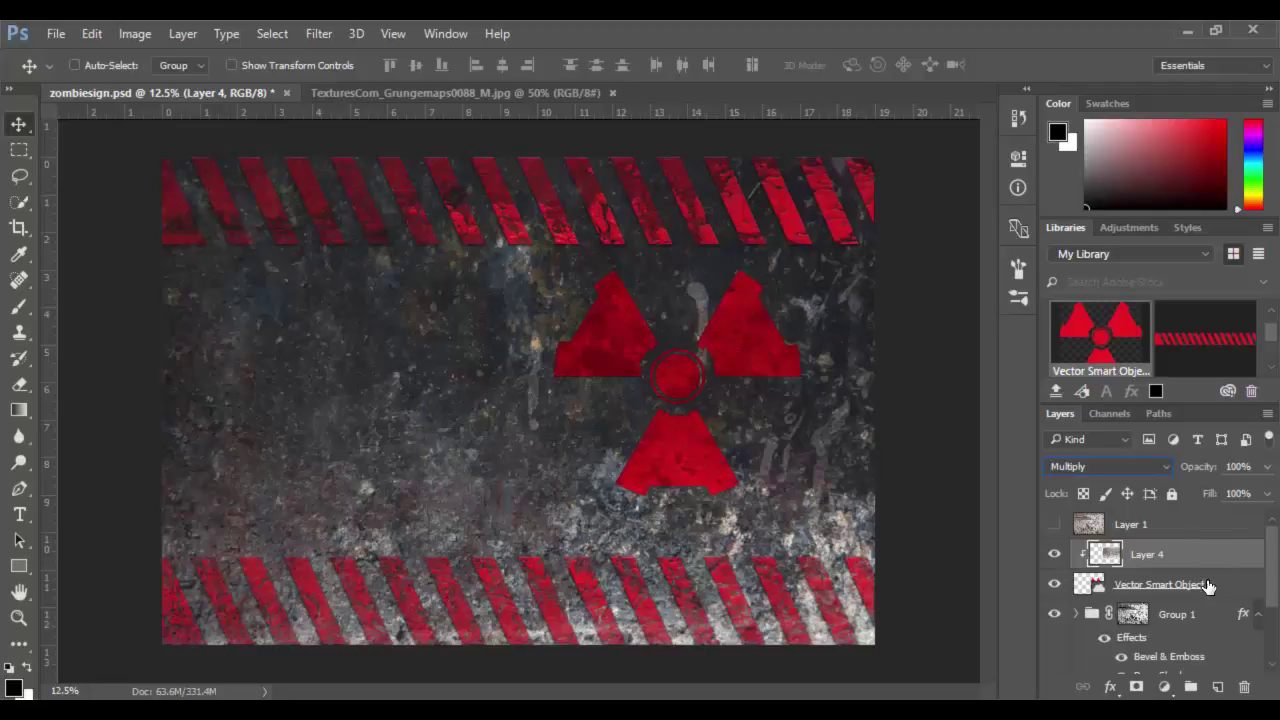
Step: Copy the layer style of Group 1 and paste it onto the radiation symbol's Smart Object layer
left_click(1078, 615)
left_click(1077, 602)
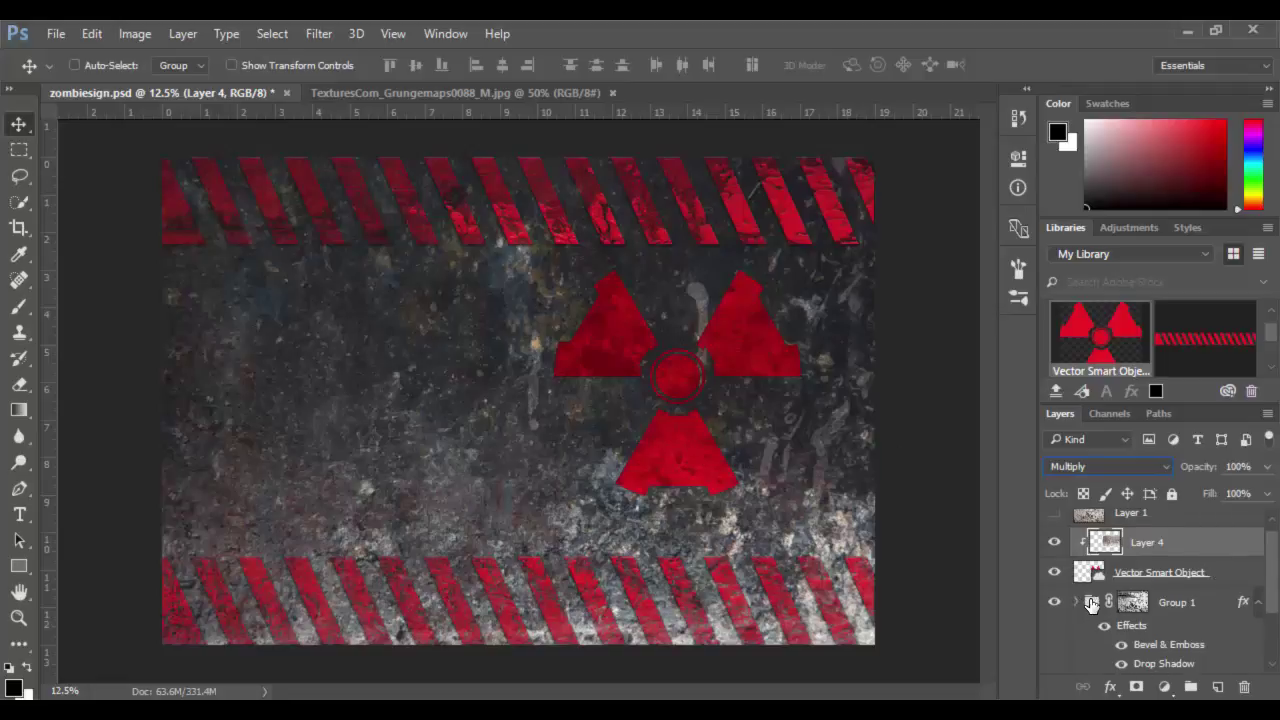
left_click(1236, 603)
left_click(1213, 606)
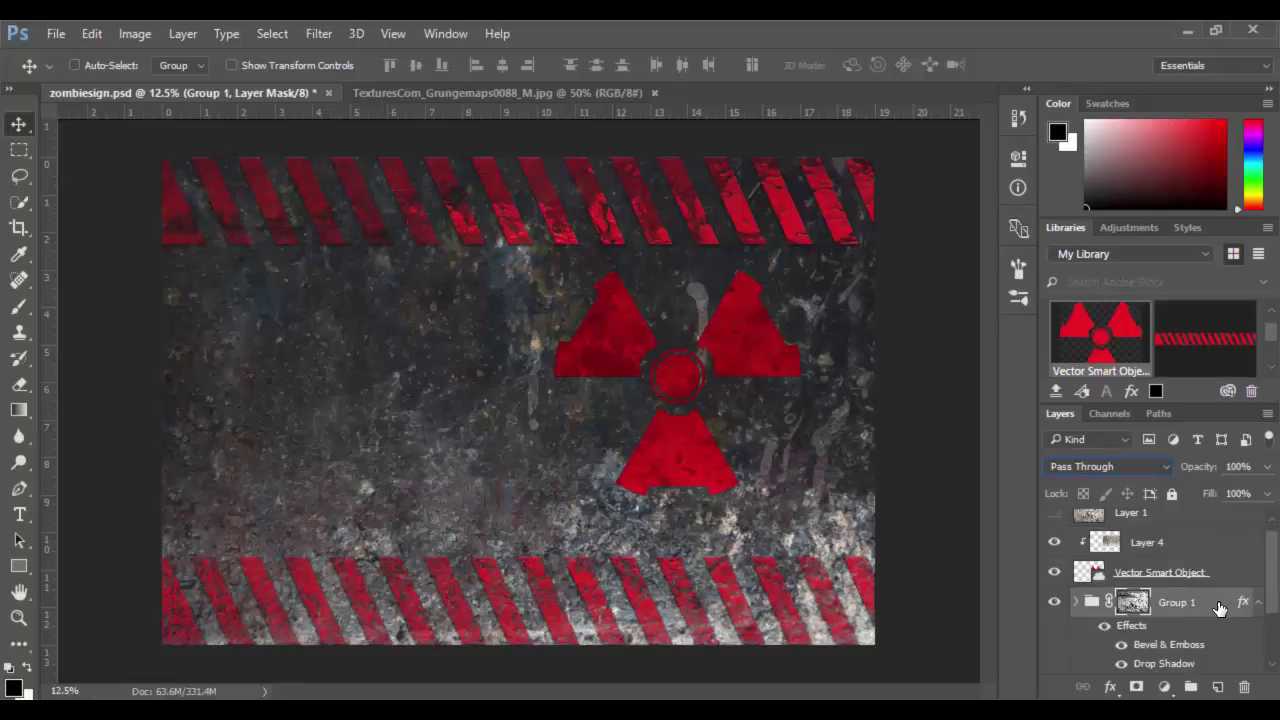
right_click(1219, 609)
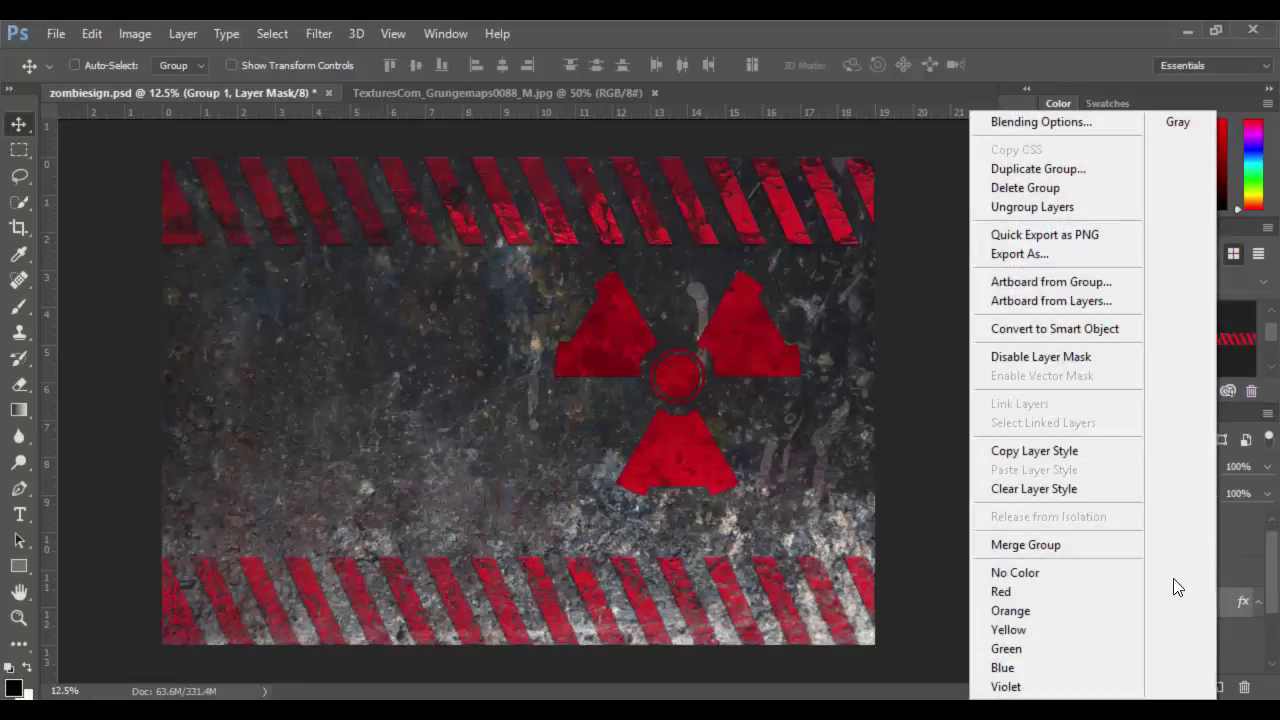
left_click(1060, 452)
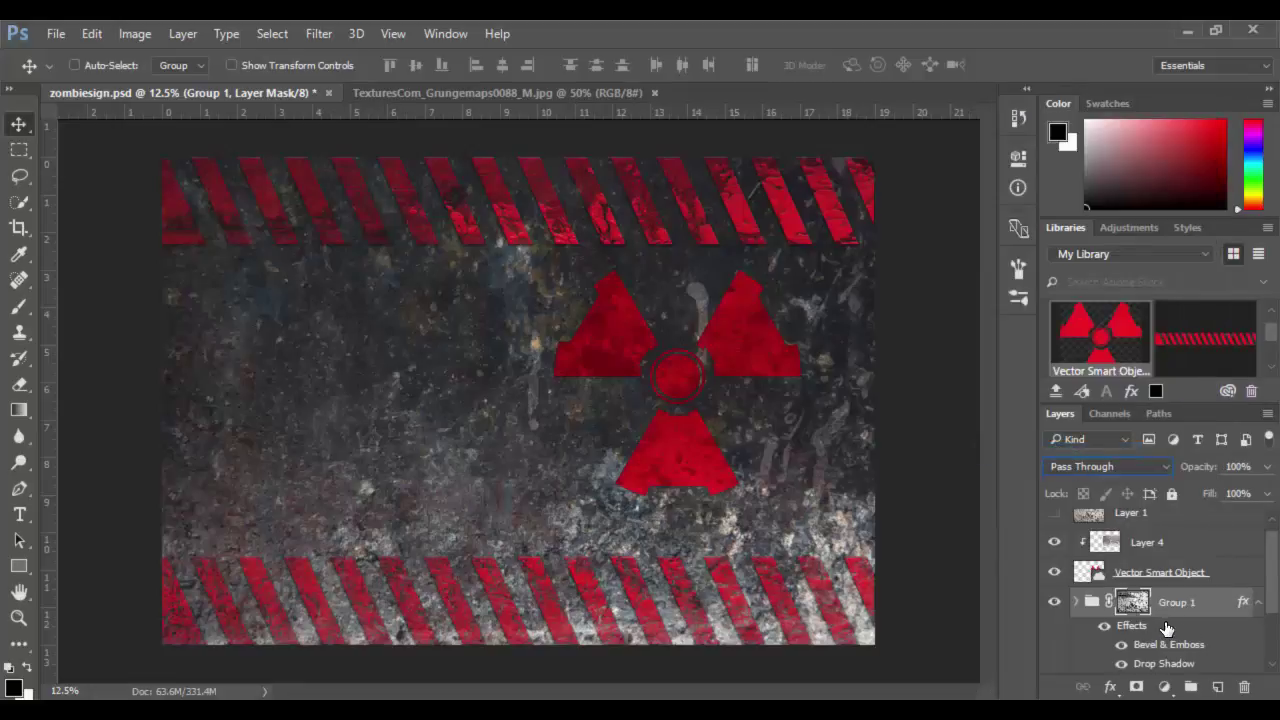
scroll(1158, 622, "up", 1)
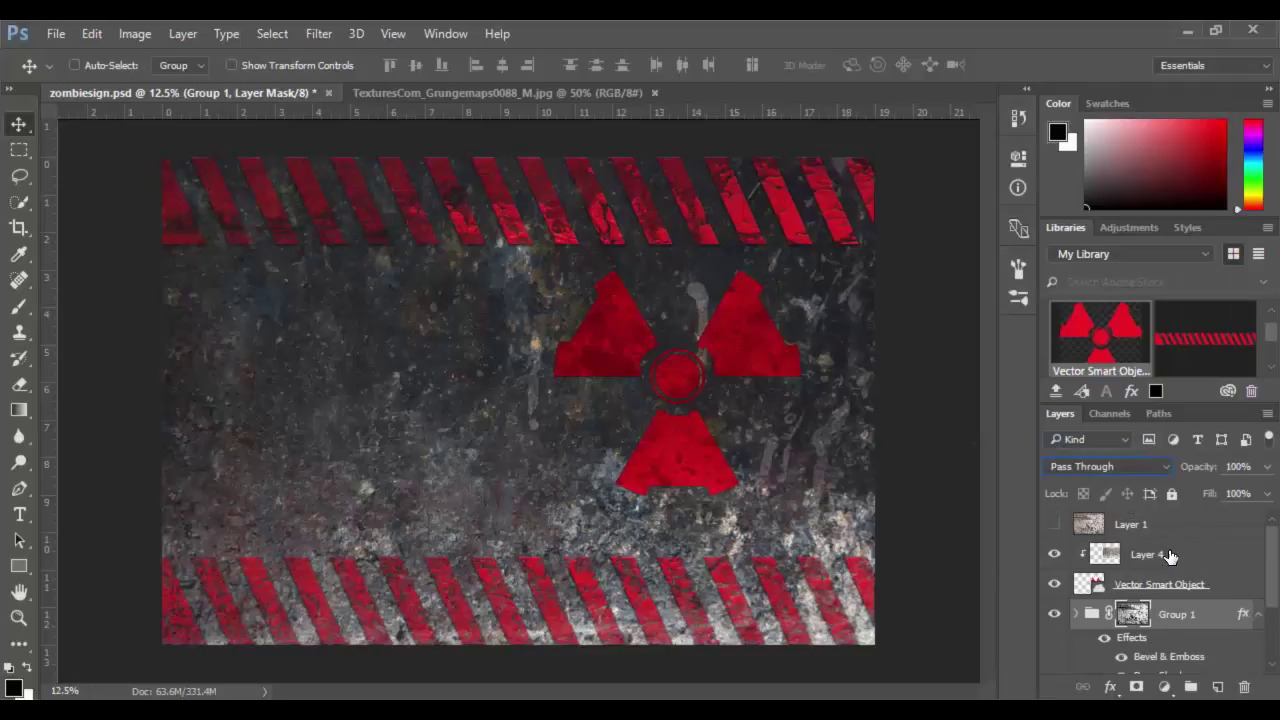
left_click(1222, 587)
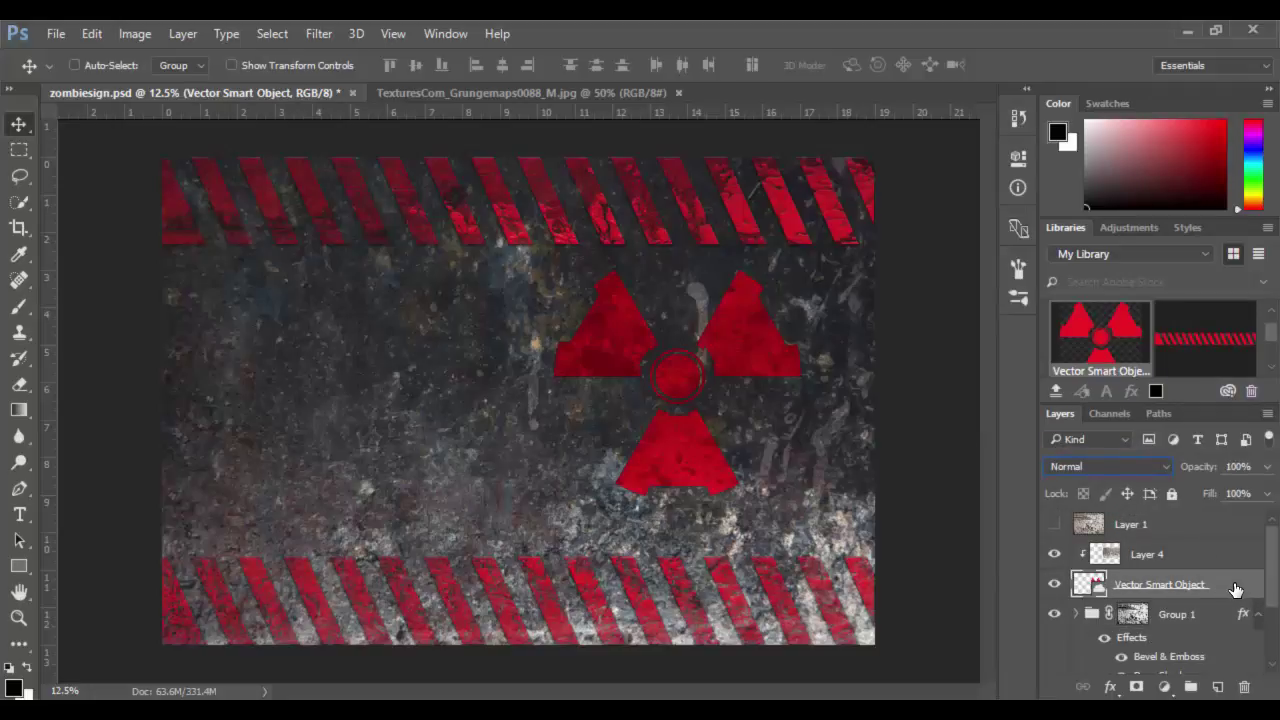
right_click(1236, 590)
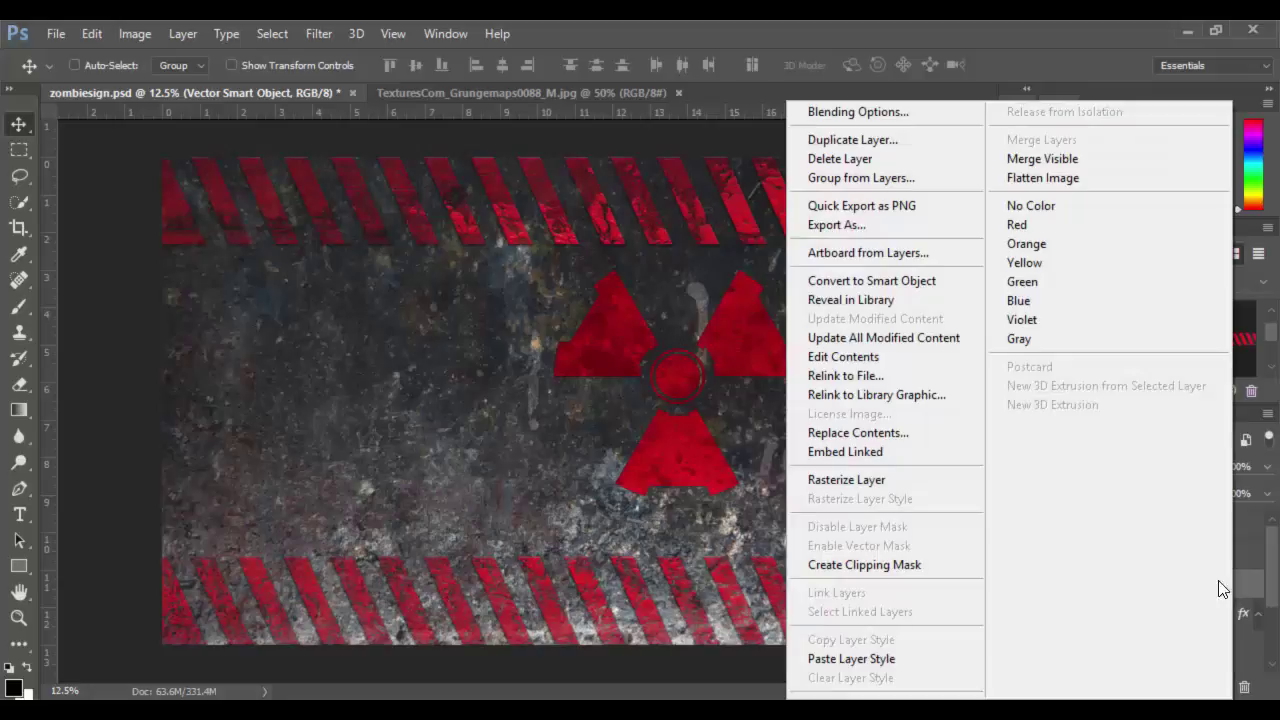
left_click(848, 660)
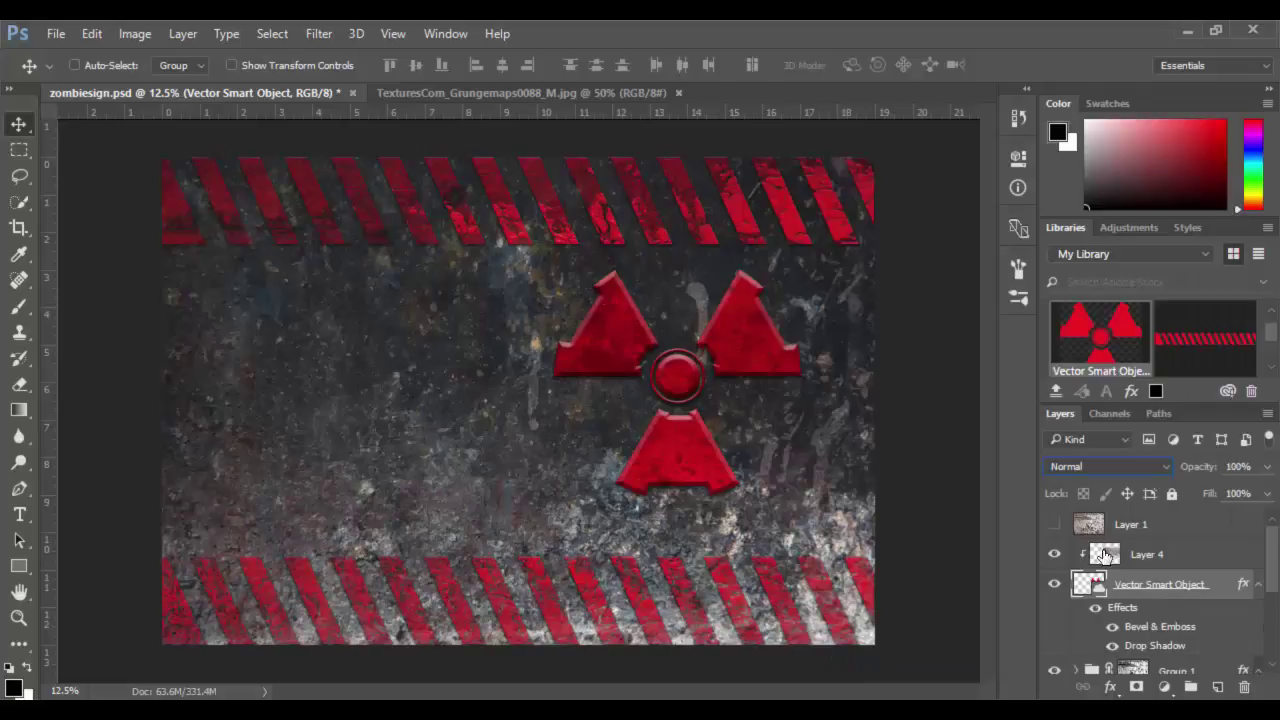
Step: Set the radiation symbol's Bevel & Emboss depth to 188% and size to 13 px, and apply the layer style
double_click(1231, 585)
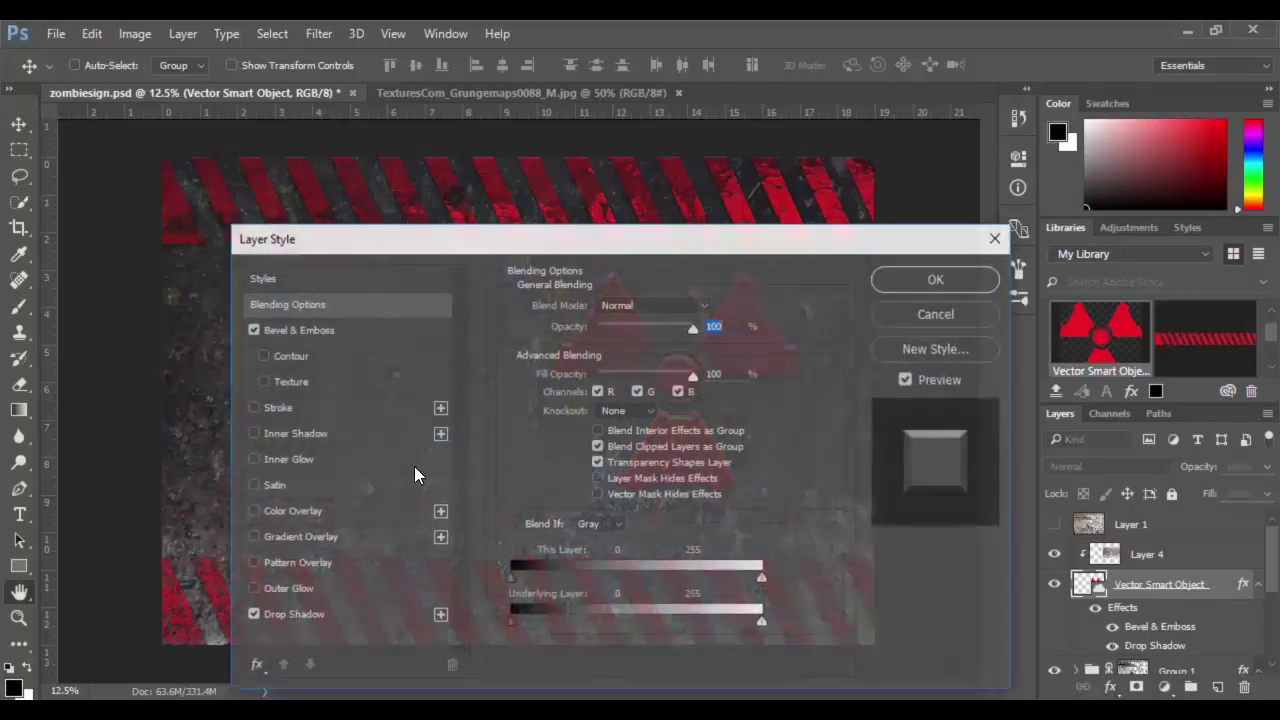
left_click(325, 329)
left_click_drag(429, 243, 210, 392)
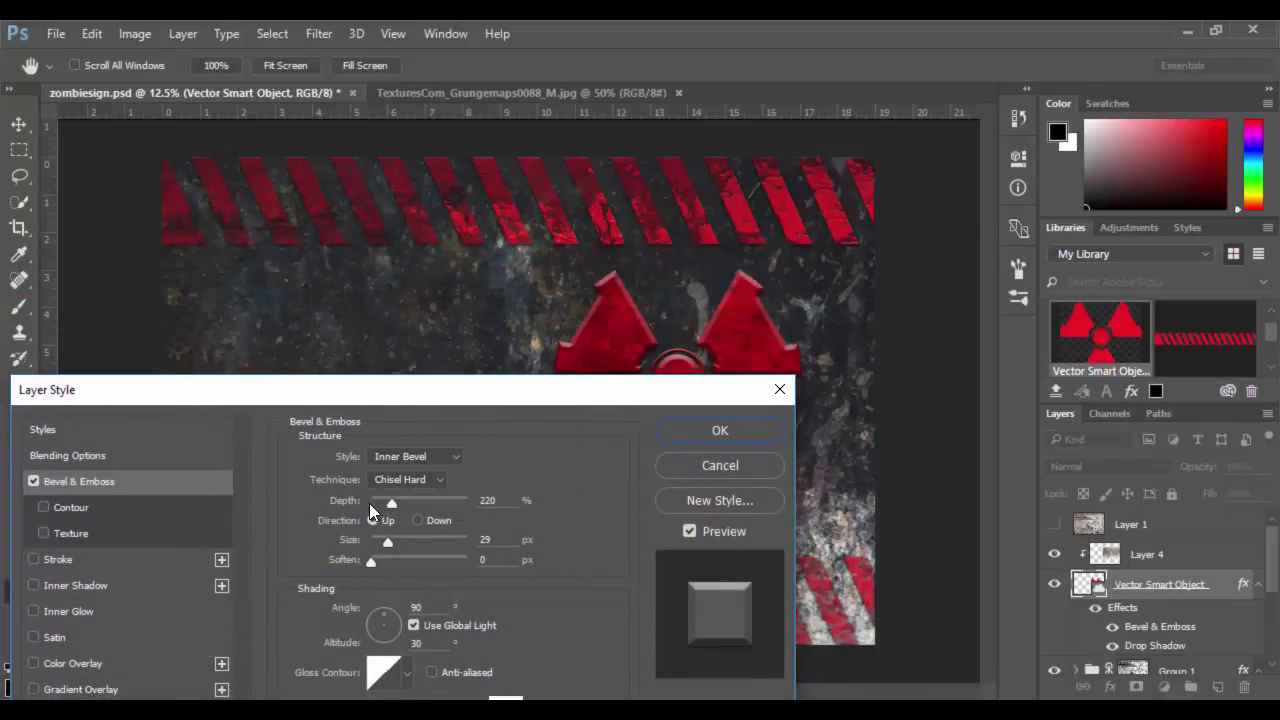
left_click_drag(390, 501, 382, 537)
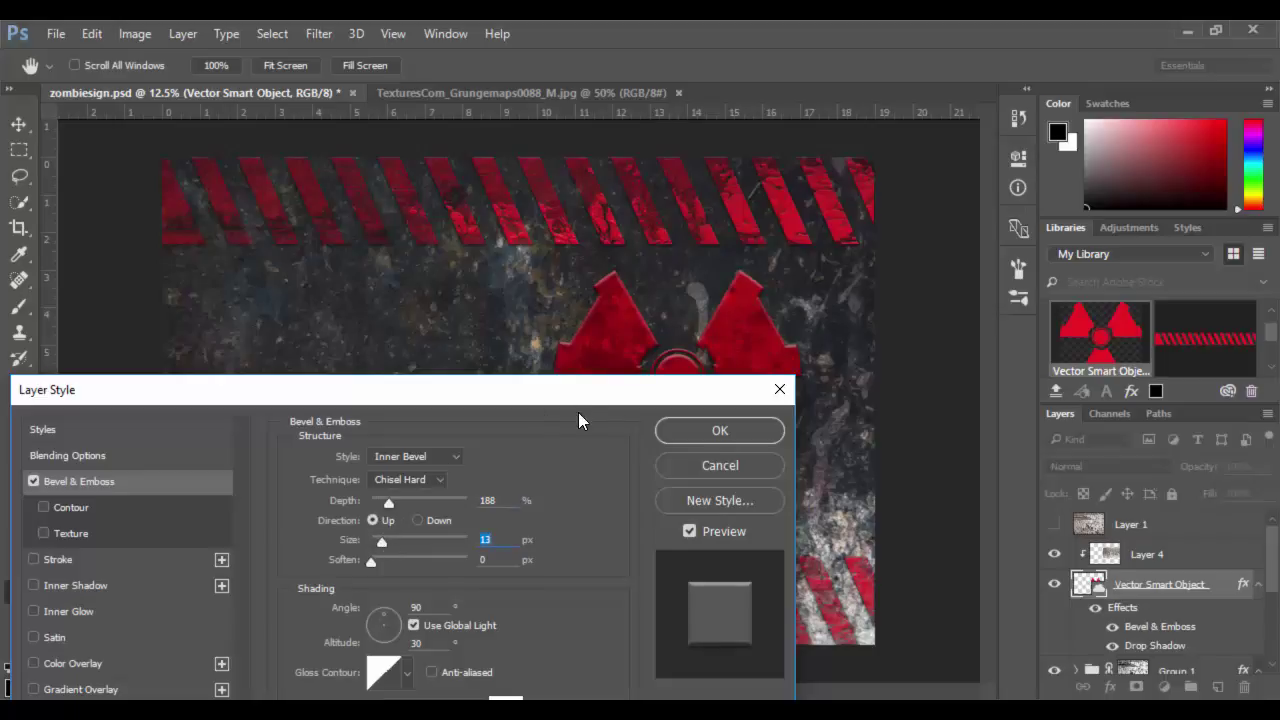
left_click(728, 436)
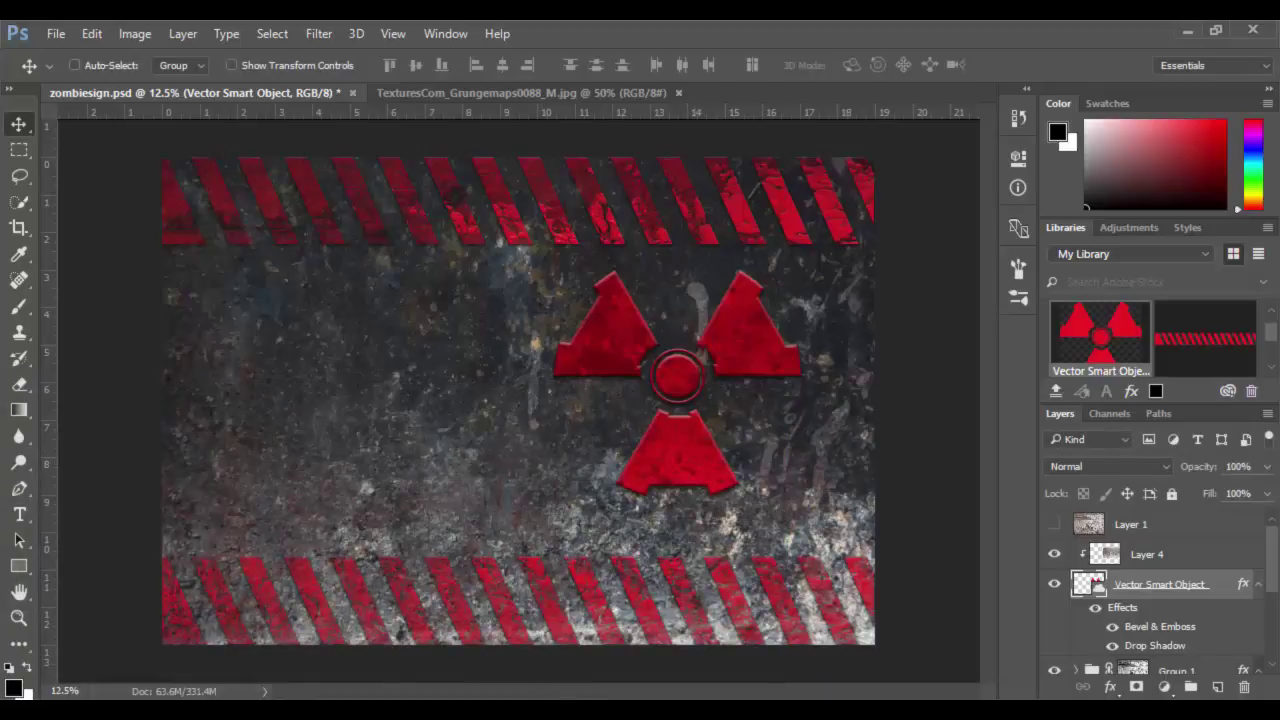
Step: Copy the ZOMBIE OUTBREAK WARNING text from zsign2.ai in Illustrator and switch back to Photoshop
mouse_move(565, 710)
left_click(480, 625)
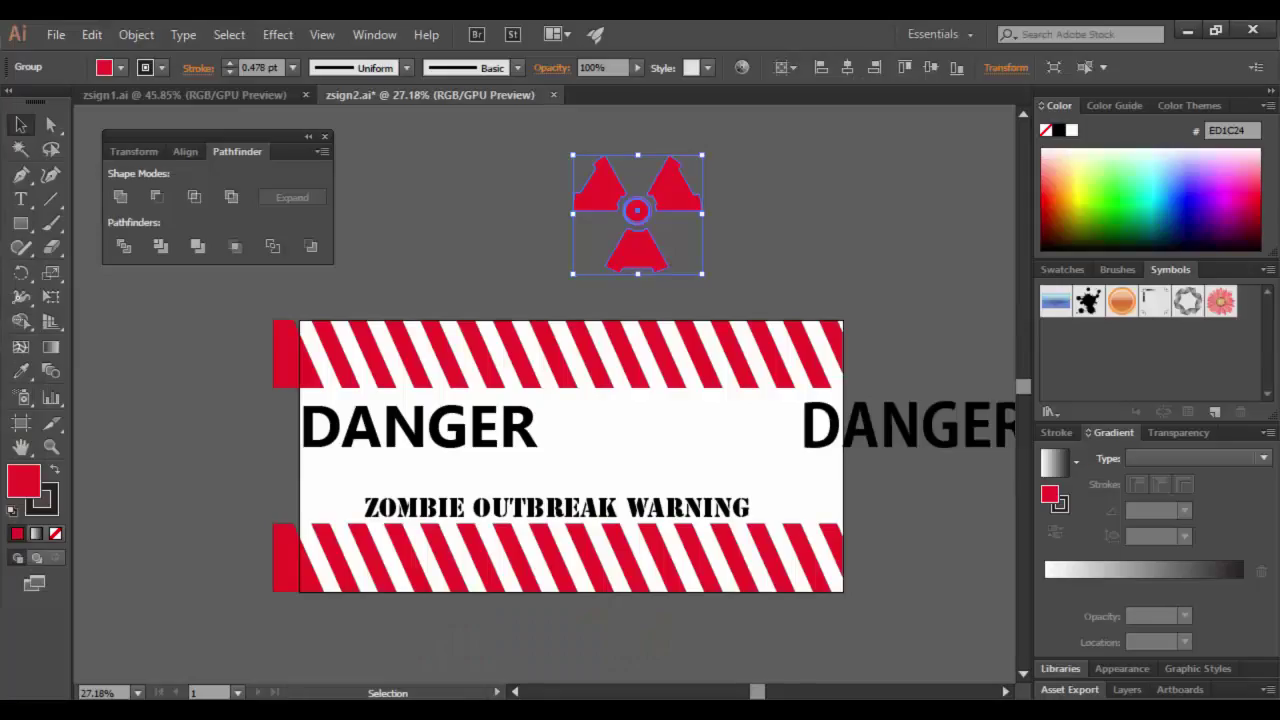
left_click(485, 508)
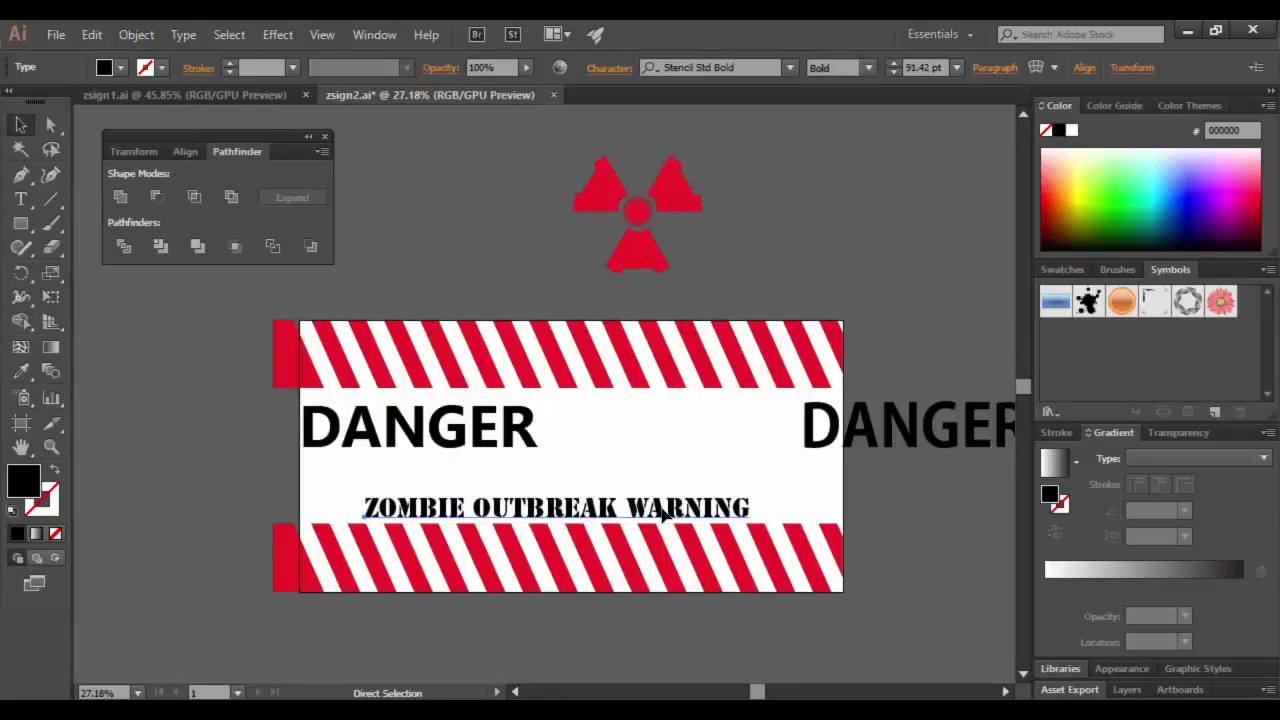
mouse_move(613, 712)
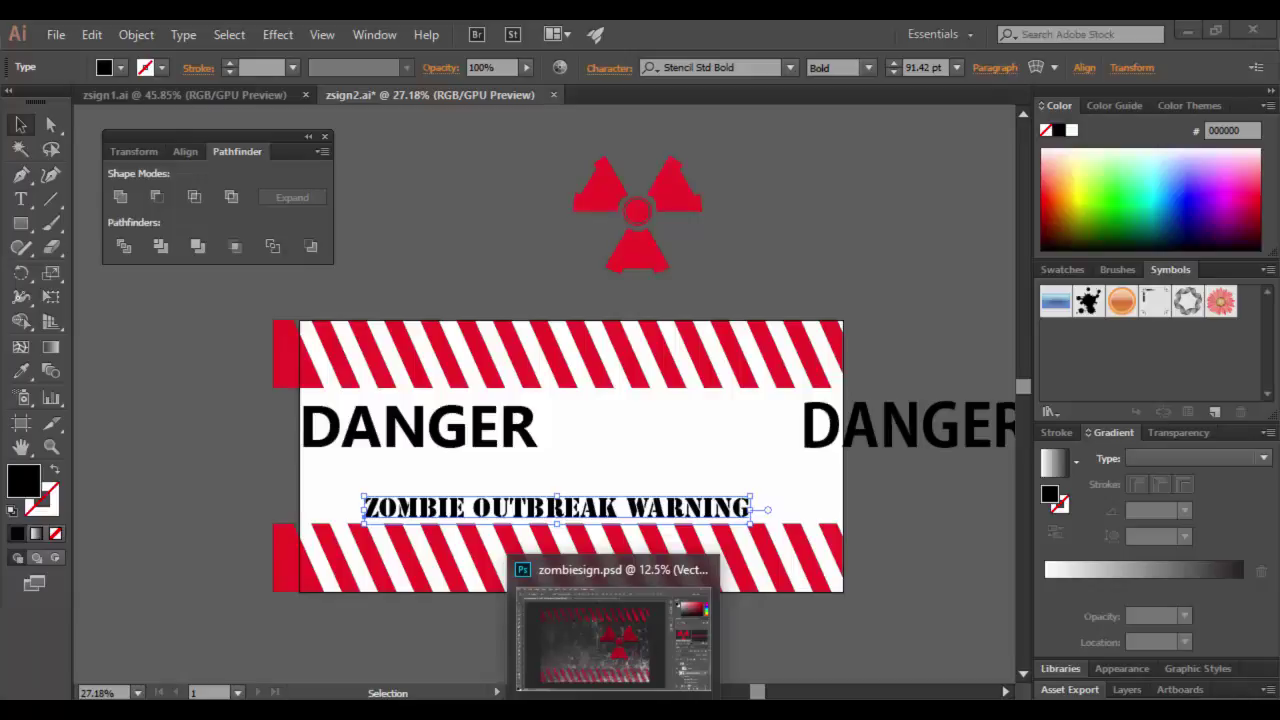
left_click(613, 635)
Step: Paste the copied ZOMBIE OUTBREAK WARNING text into zombiesign.psd as a Smart Object
key("ctrl")
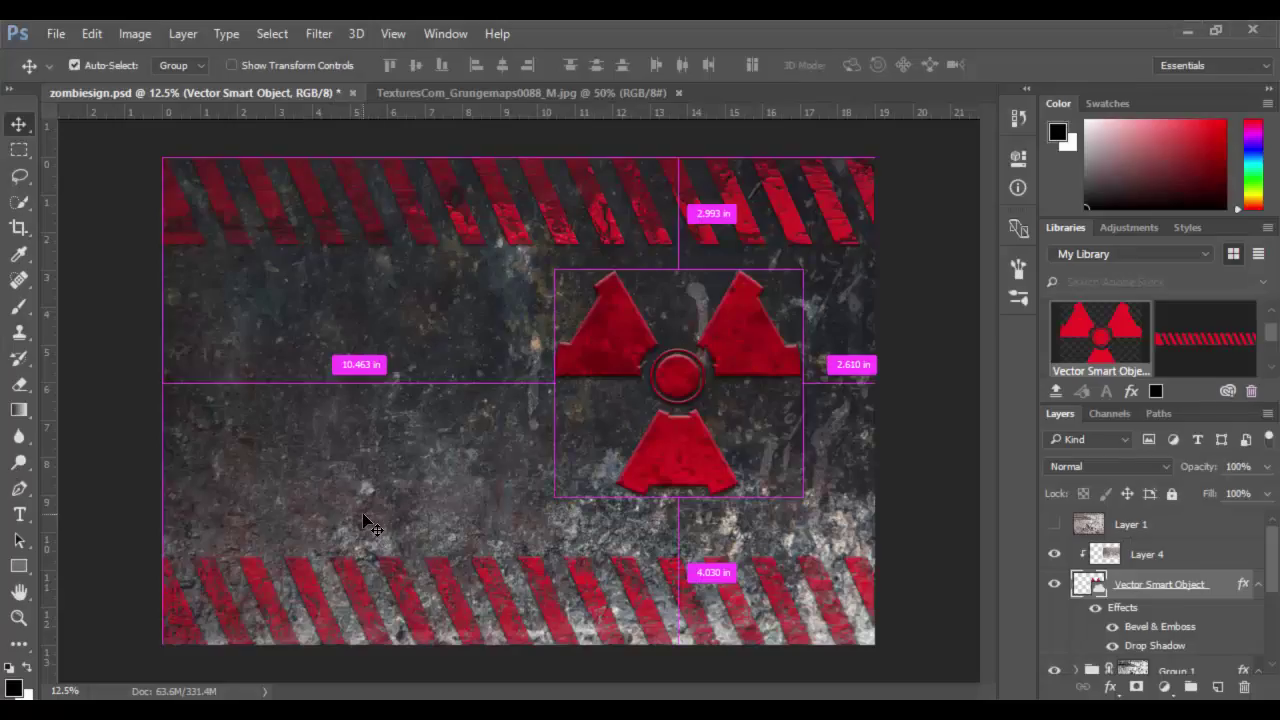
key("ctrl+v")
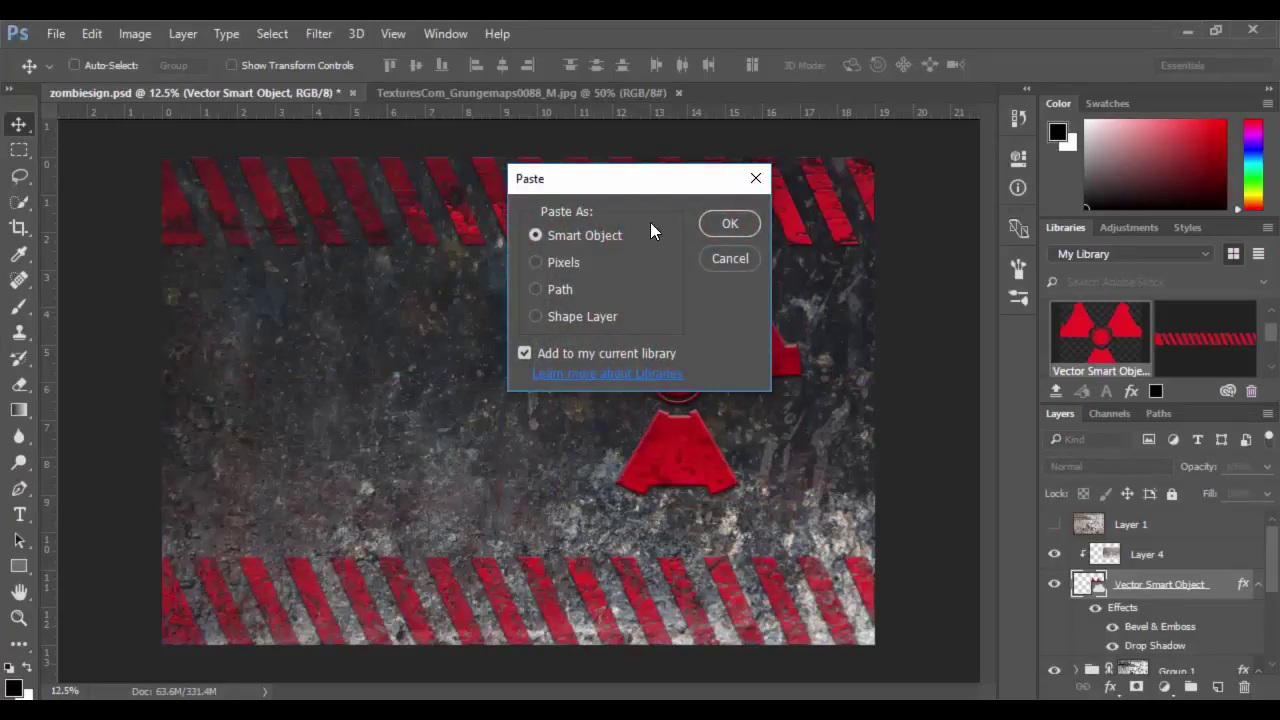
left_click_drag(620, 180, 521, 207)
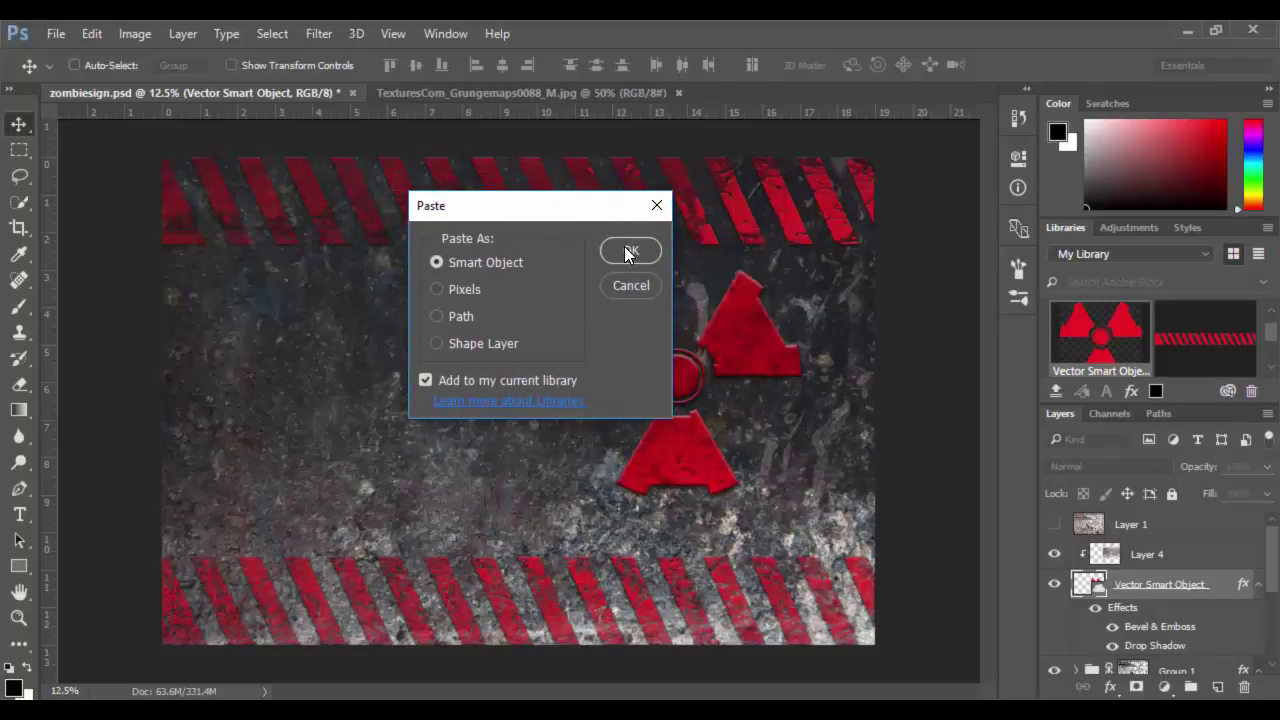
left_click(626, 252)
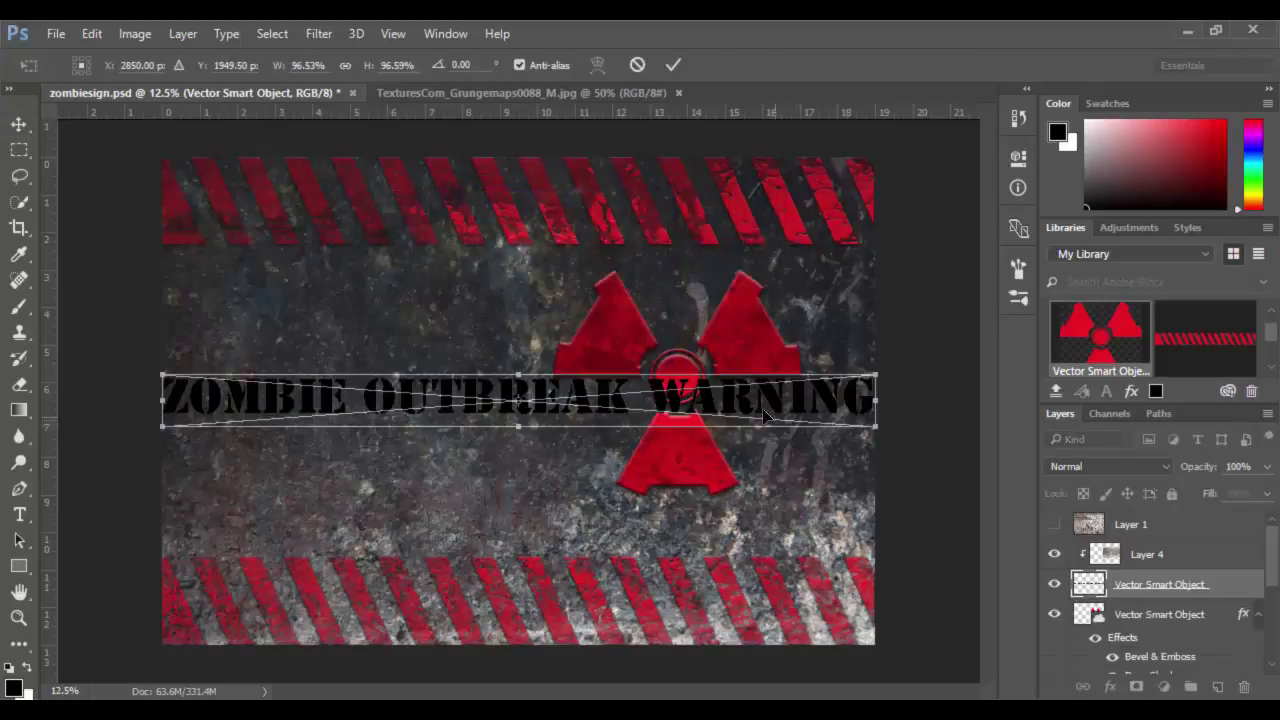
Step: Move the warning text down to just above the lower stripes and scale it to about 93.5%, then commit the placement
left_click_drag(765, 415, 765, 517)
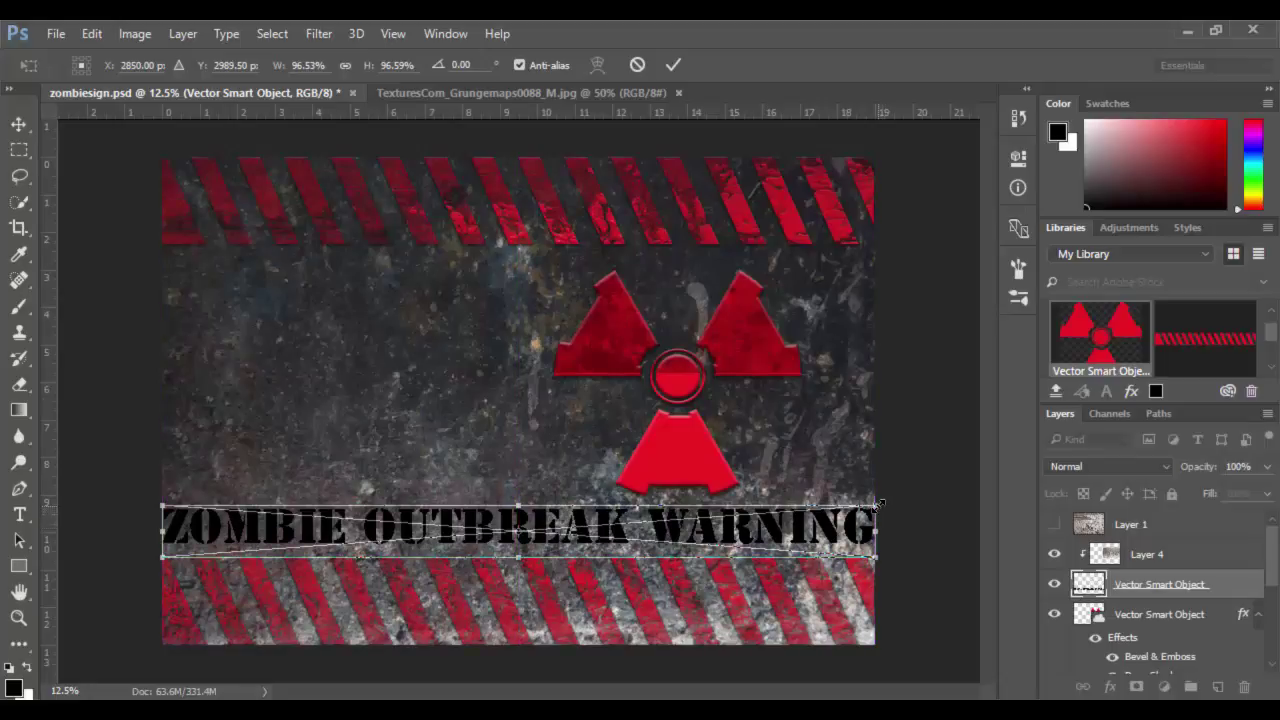
left_click_drag(876, 504, 866, 511)
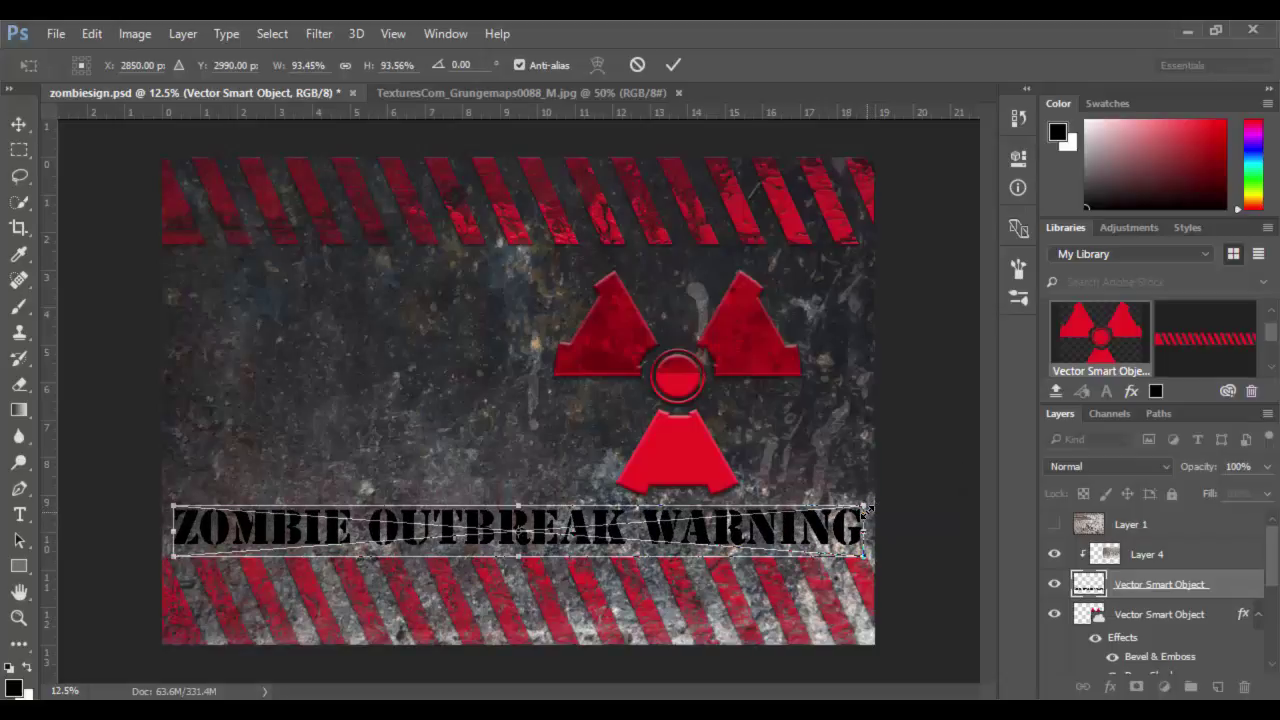
key("Return")
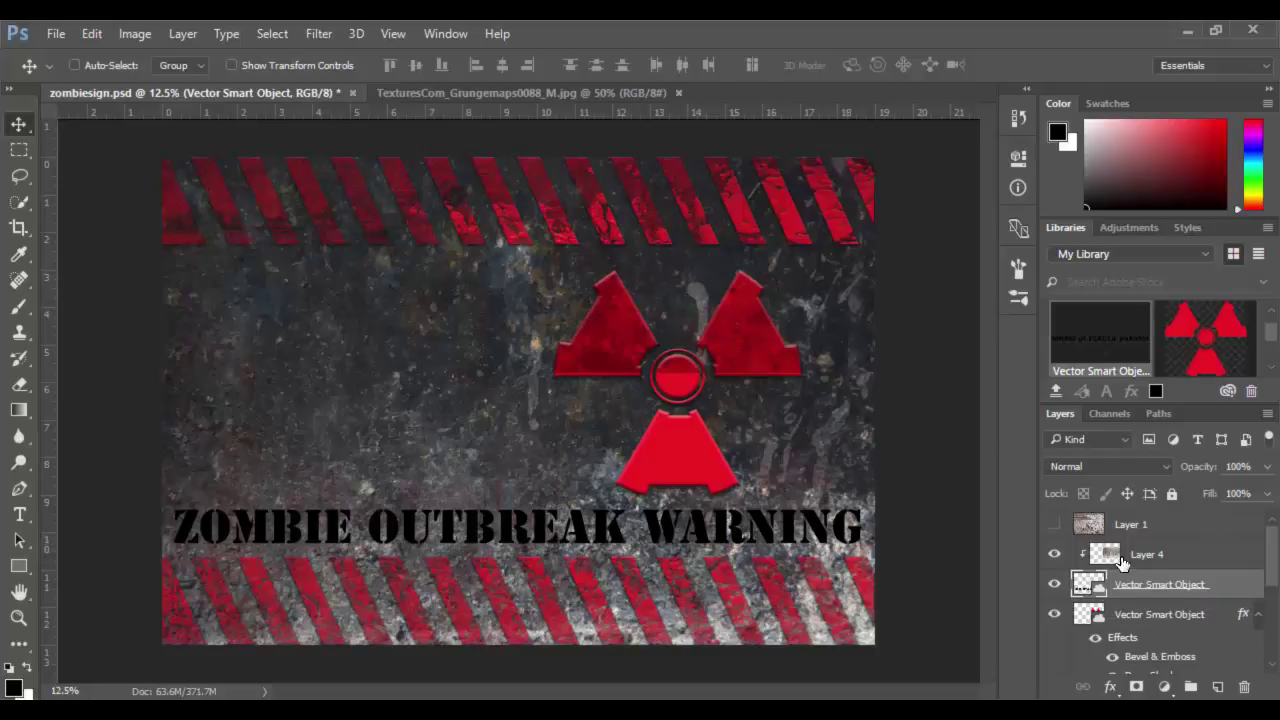
left_click(1120, 466)
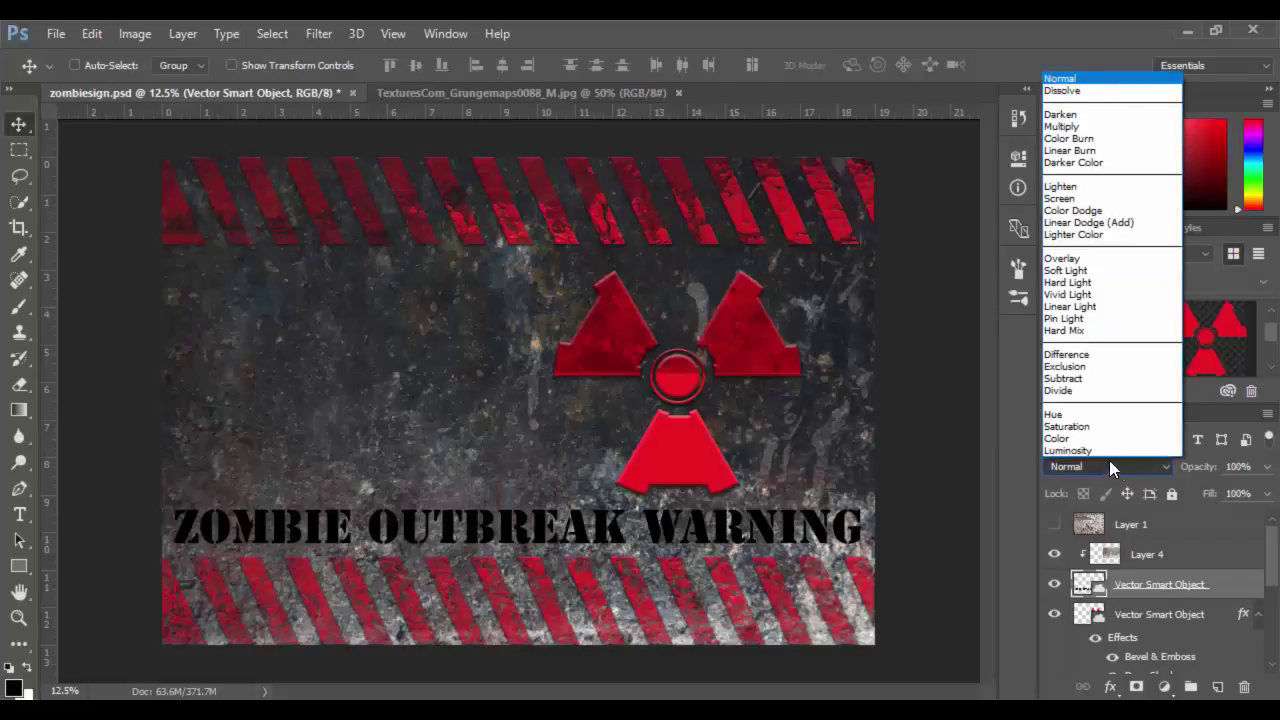
left_click(1075, 127)
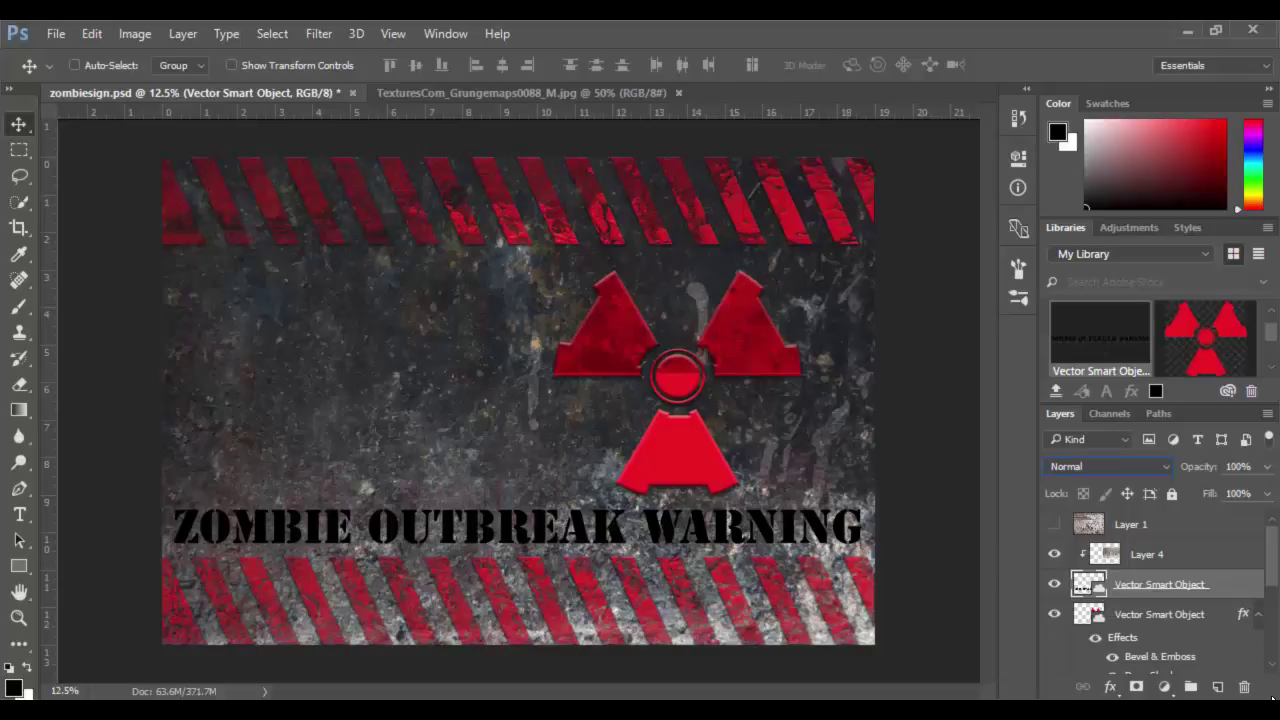
left_click(1219, 688)
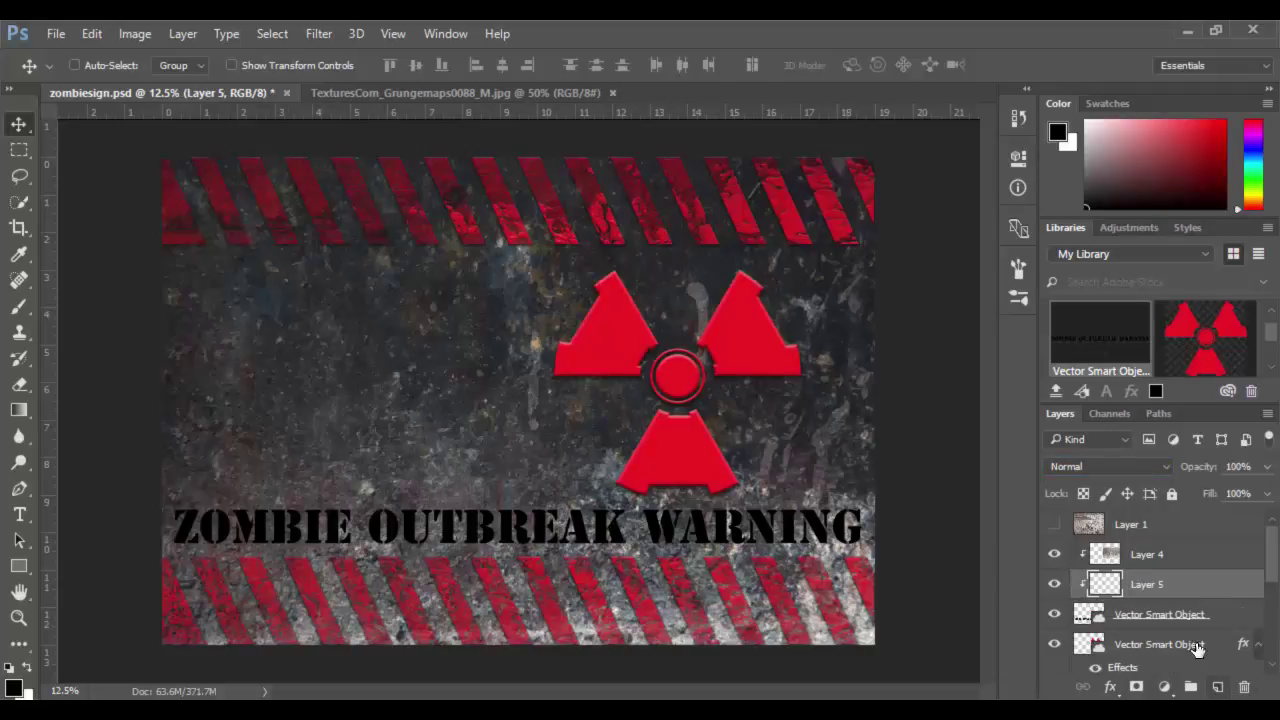
key("ctrl+z")
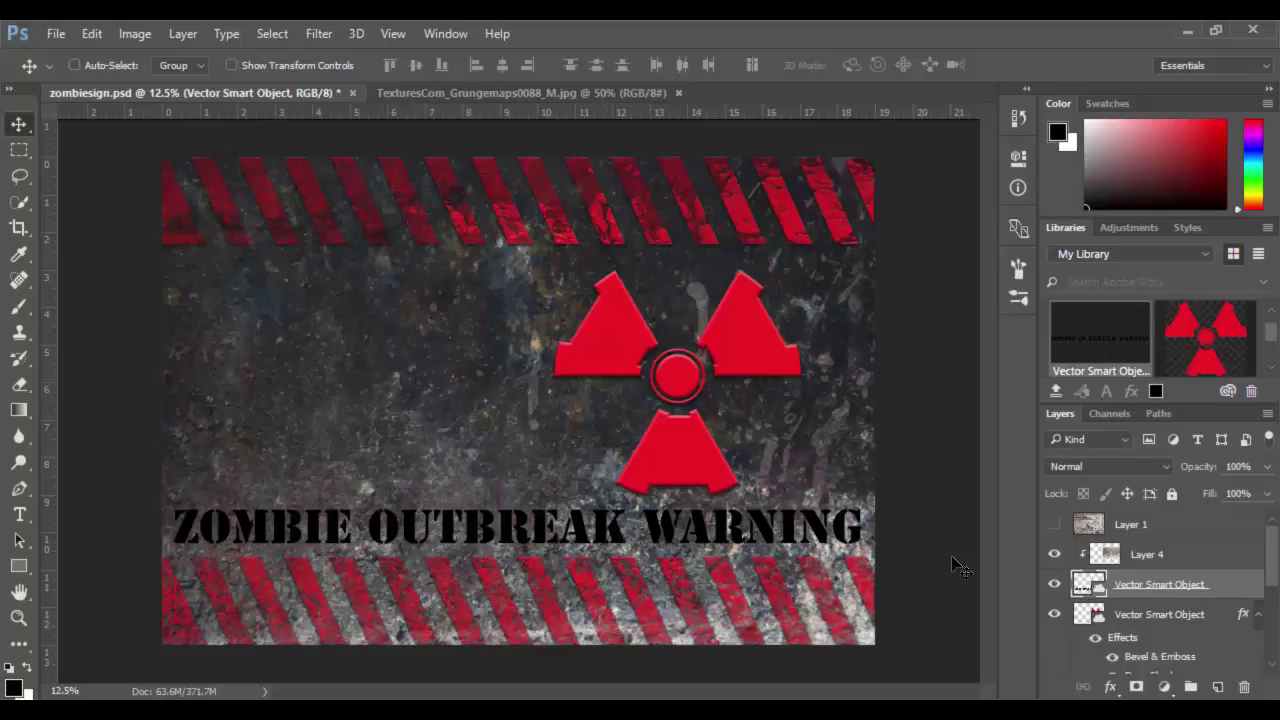
Step: Move the warning text layer above Layer 4 and clip Layer 4 to the radiation symbol again
left_click(1165, 560)
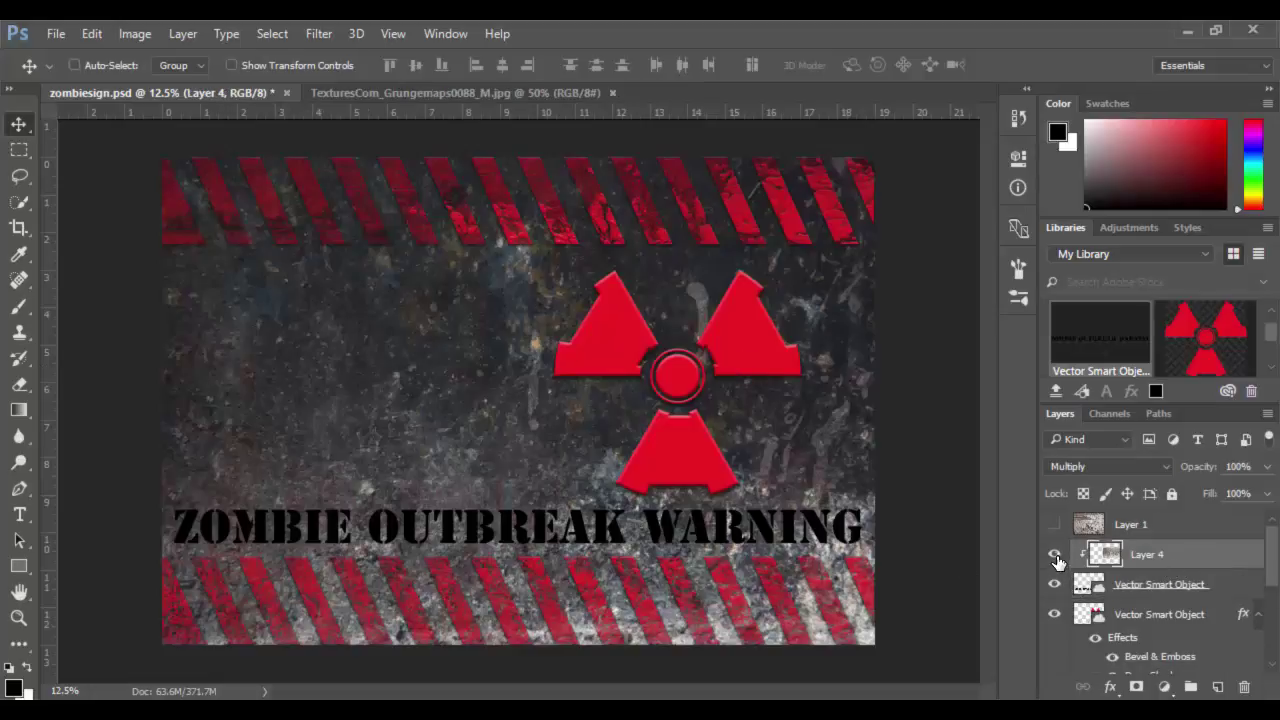
key("shift+alt+m")
left_click(1152, 591)
left_click_drag(1152, 591, 1152, 539)
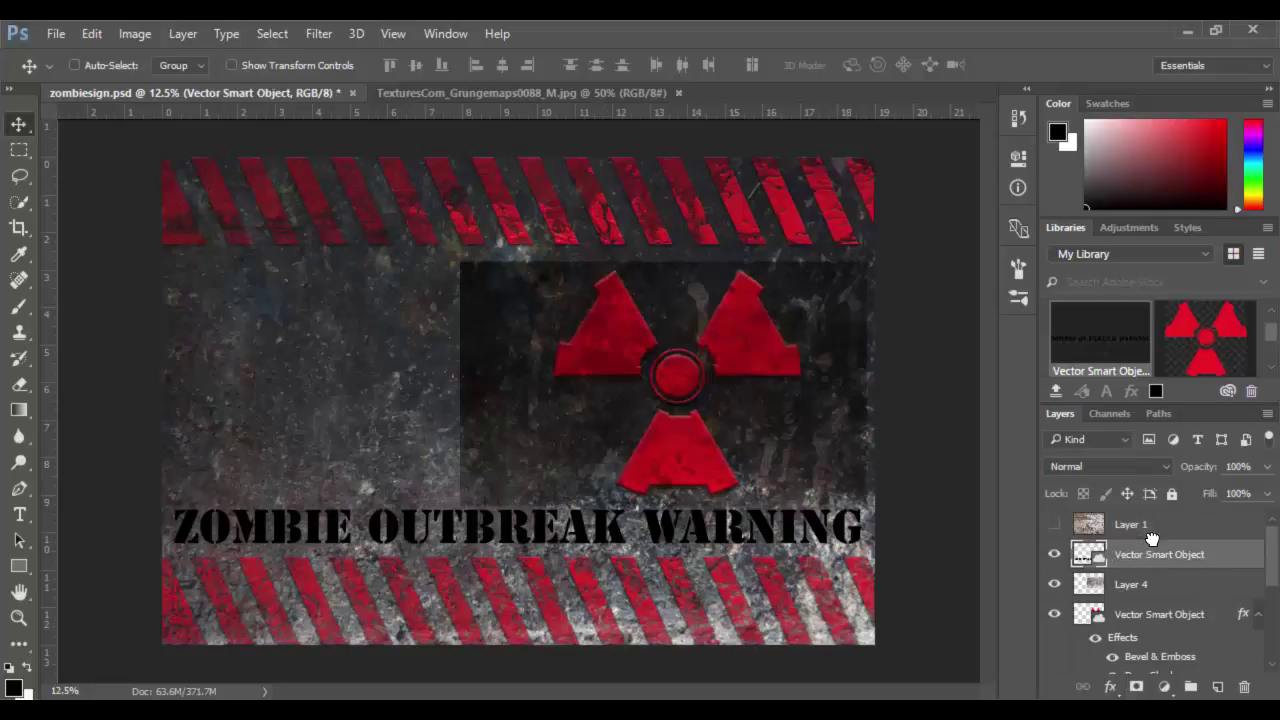
left_click(1150, 593, "alt")
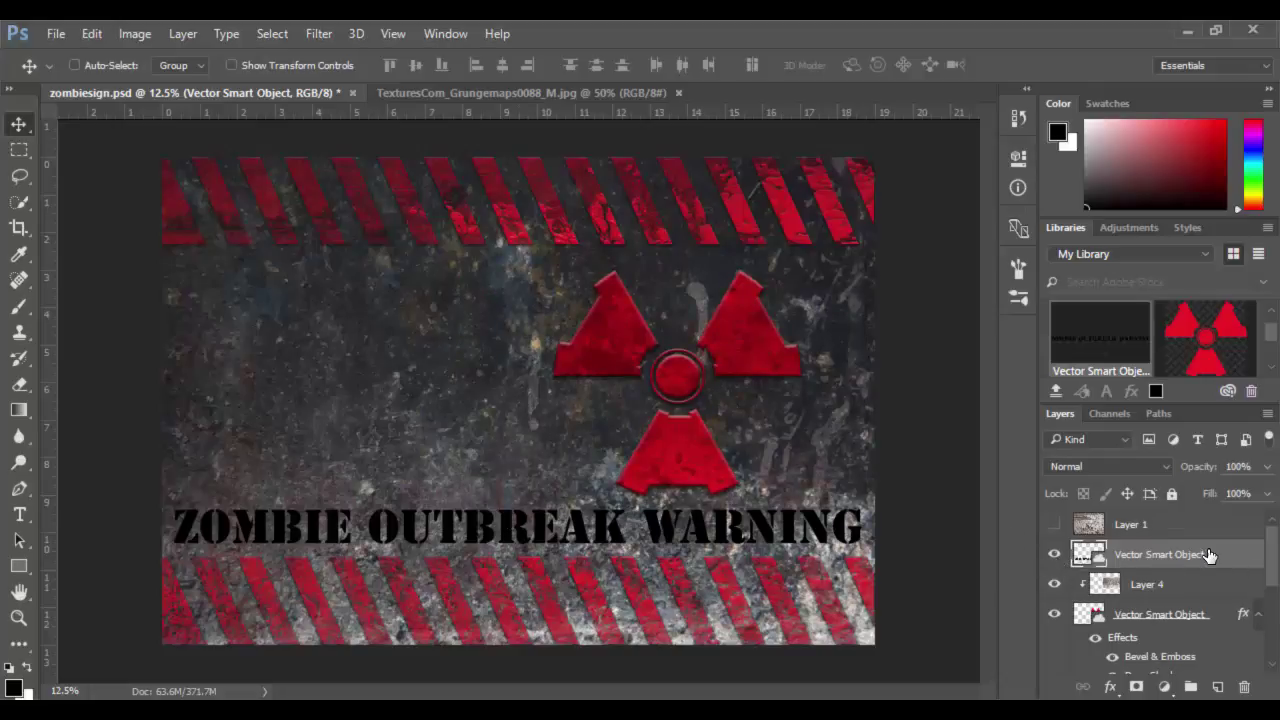
Step: Load the warning text's outline as a selection and add a new layer above the text layer
left_click(1084, 557, "ctrl")
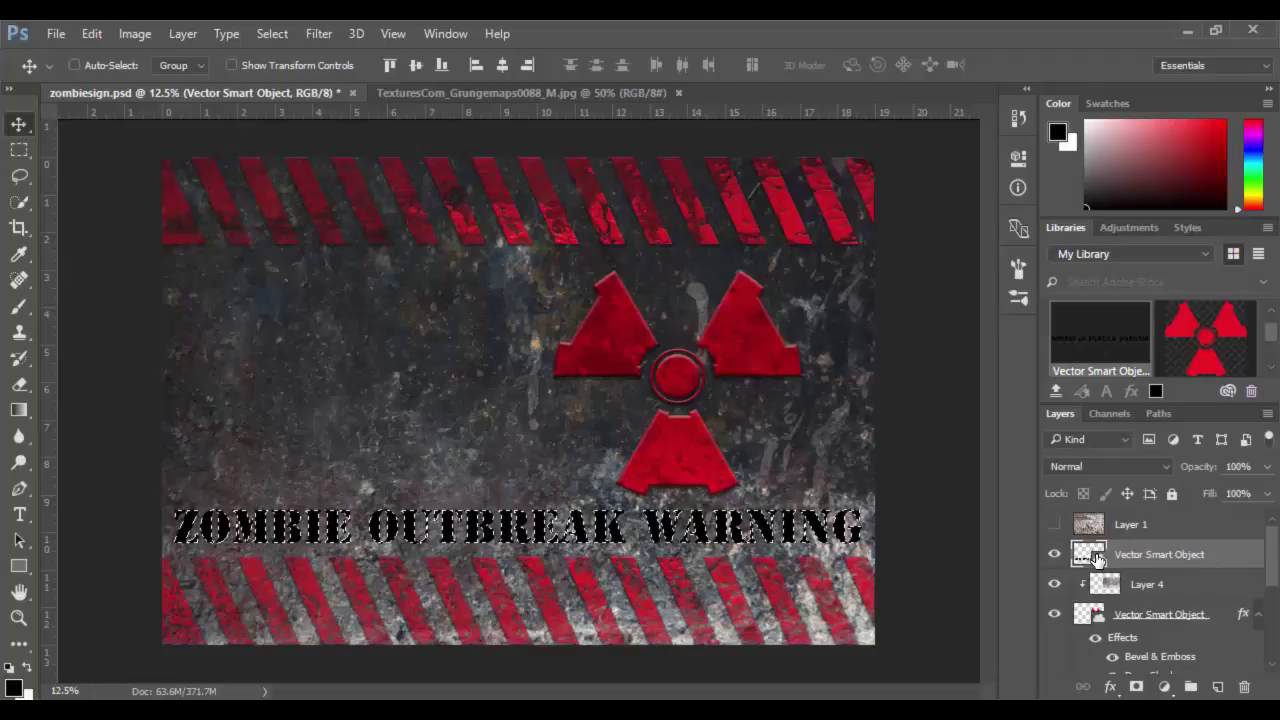
left_click(1217, 687)
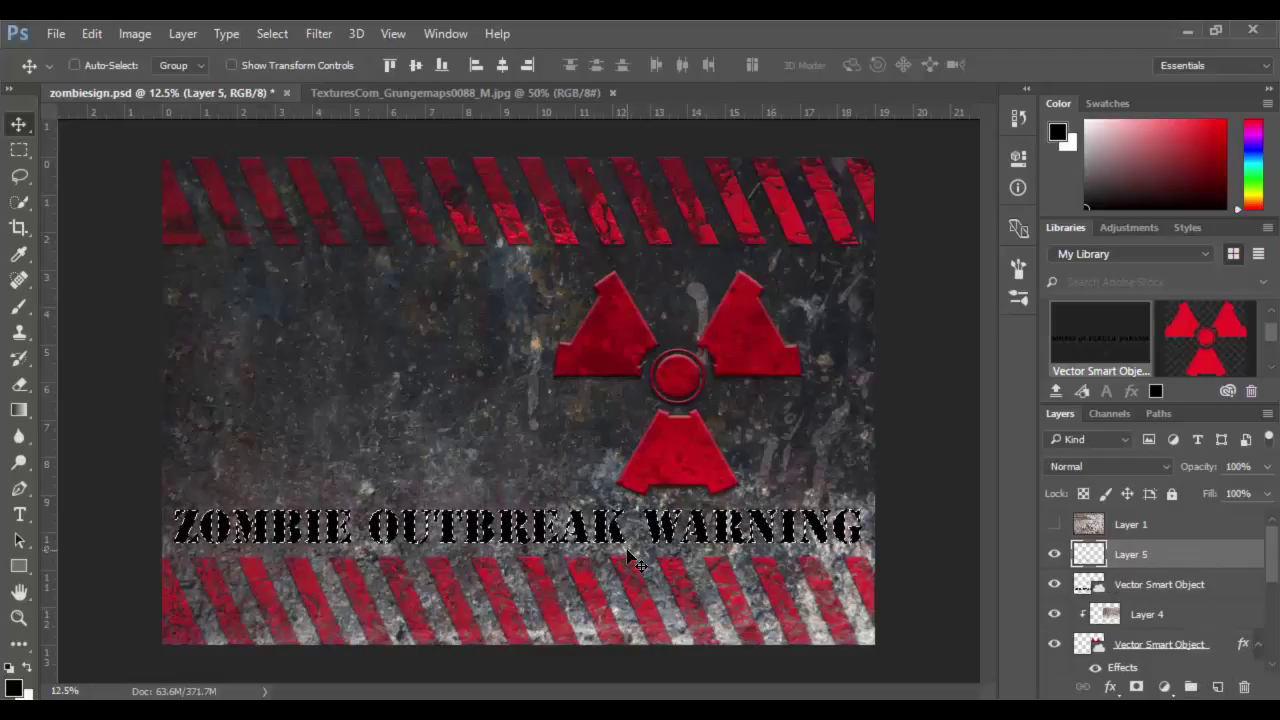
Step: Paint the selected lettering on the new layer with a 1300 px brush in a very dark blue-grey and deselect
key("b")
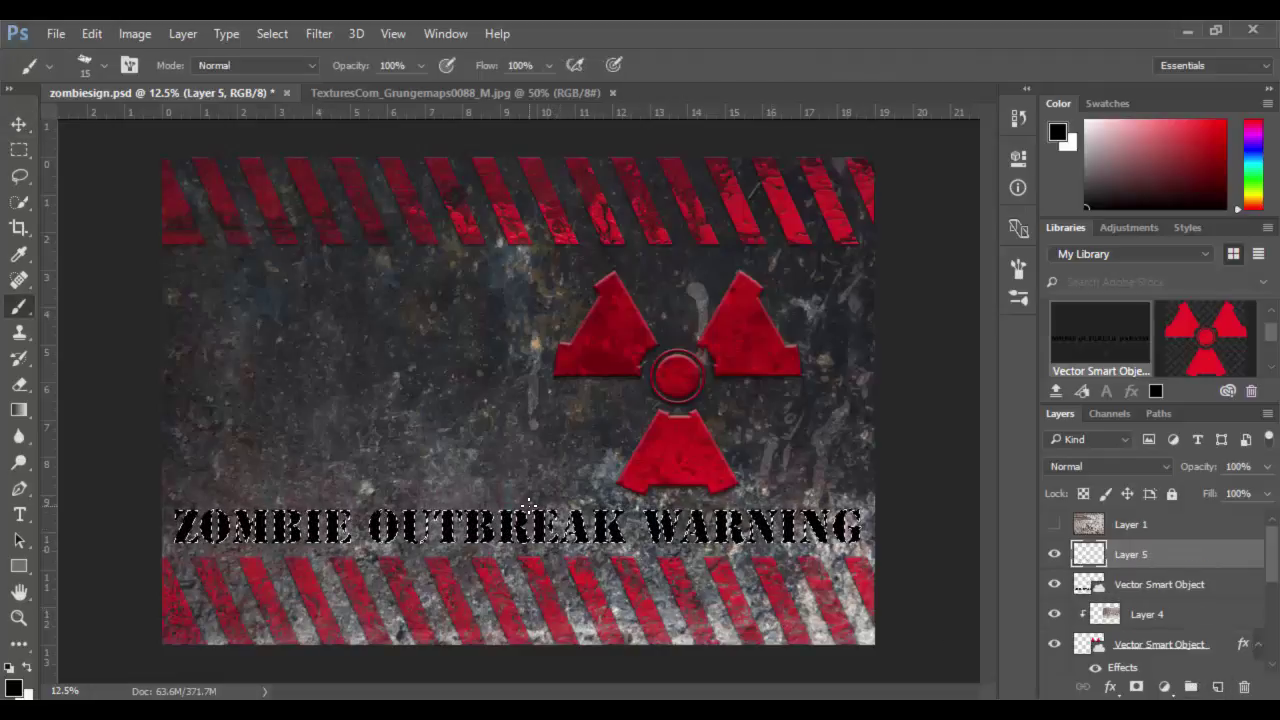
key("bracketright")
key("bracketright")
key("bracketright")
key("bracketright")
key("bracketright")
key("bracketright")
key("bracketright")
key("bracketright")
key("bracketright")
key("bracketright")
key("bracketright")
key("bracketright")
key("bracketright")
key("bracketright")
key("bracketright")
key("bracketright")
key("bracketright")
key("bracketright")
key("bracketright")
key("bracketright")
key("bracketright")
key("bracketright")
key("bracketright")
key("bracketright")
key("bracketright")
key("bracketright")
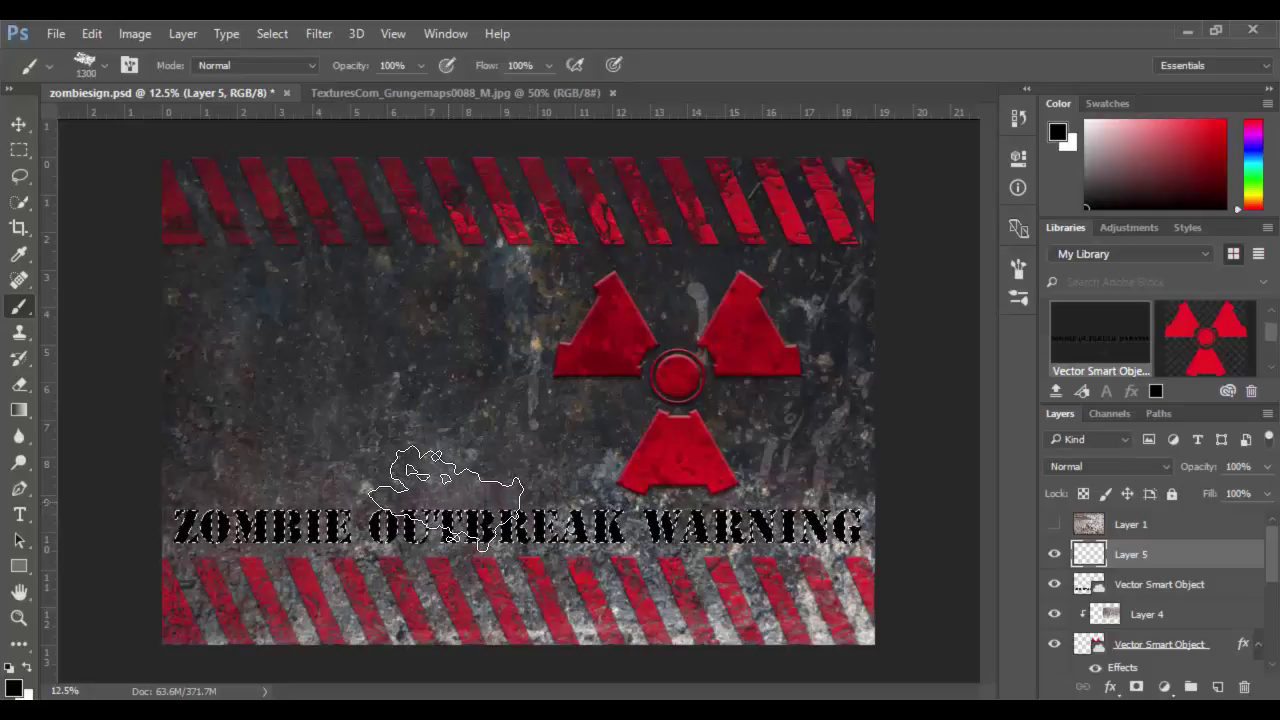
left_click(262, 284, "alt")
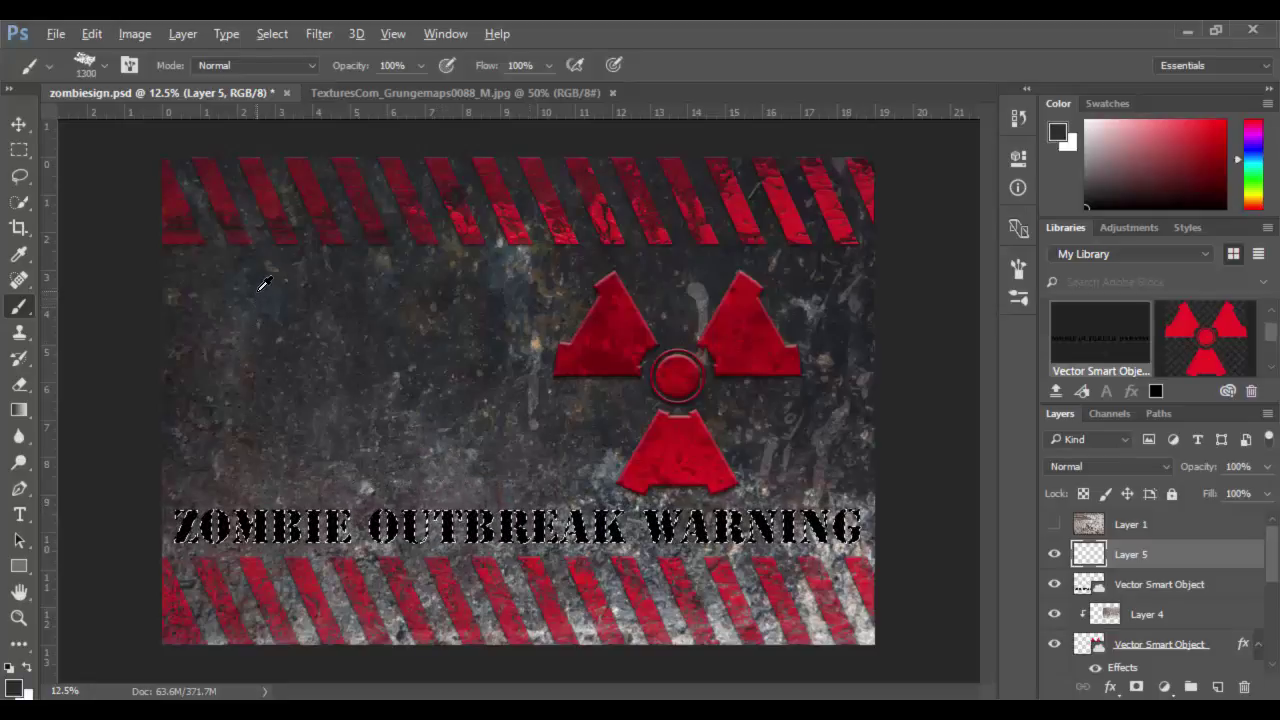
left_click(1135, 195)
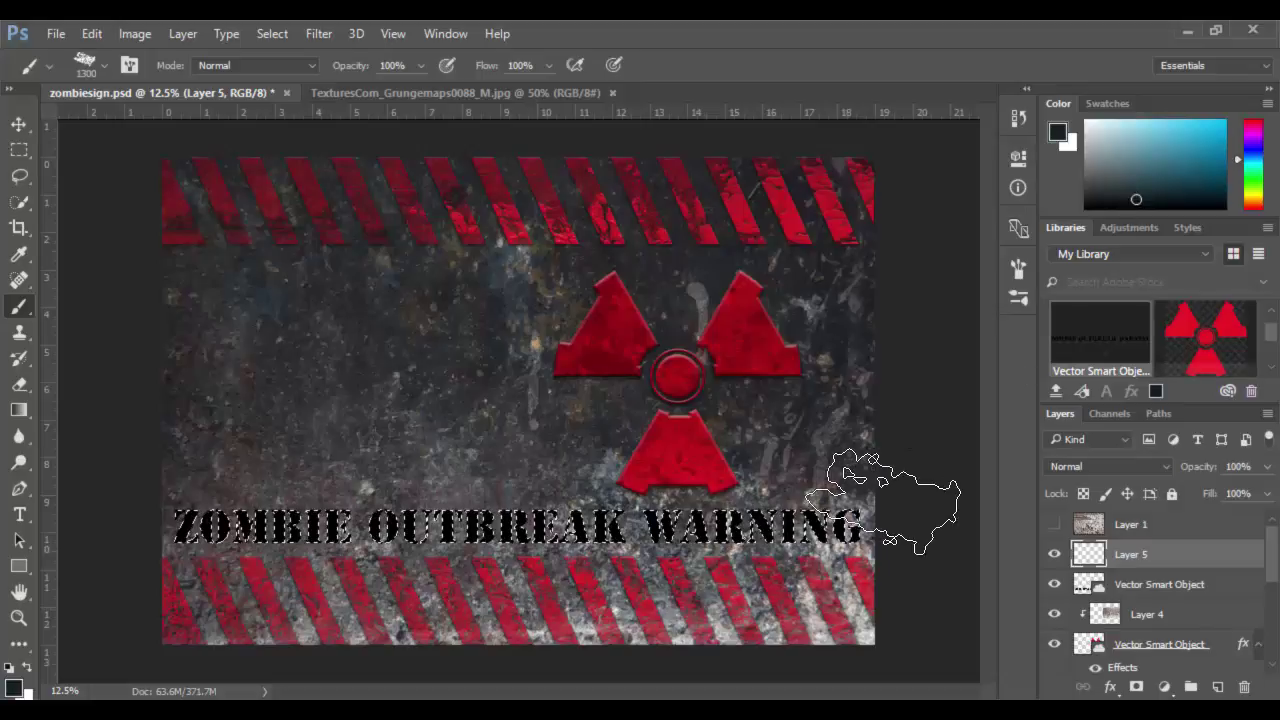
mouse_move(946, 539)
left_mouse_down()
mouse_move(95, 544)
mouse_move(918, 536)
left_mouse_up()
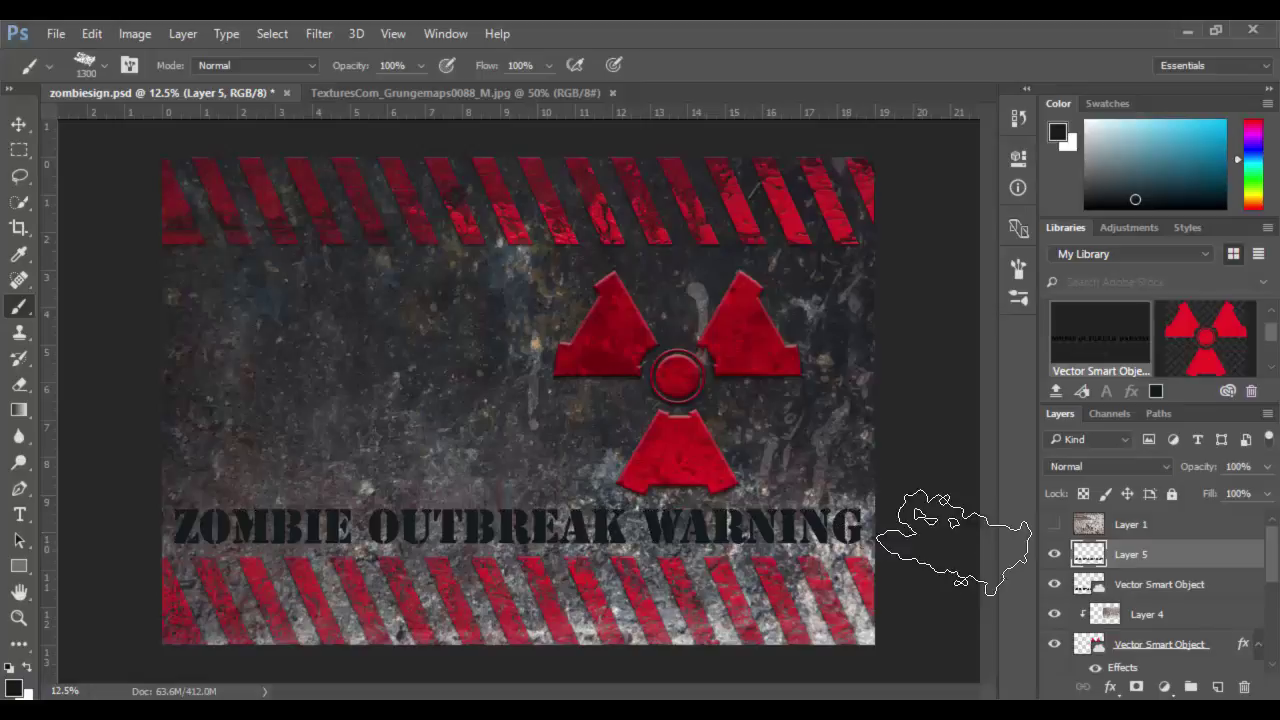
Step: Hide the original warning text Smart Object and set the painted text layer's blend mode to Overlay
left_click(1054, 585)
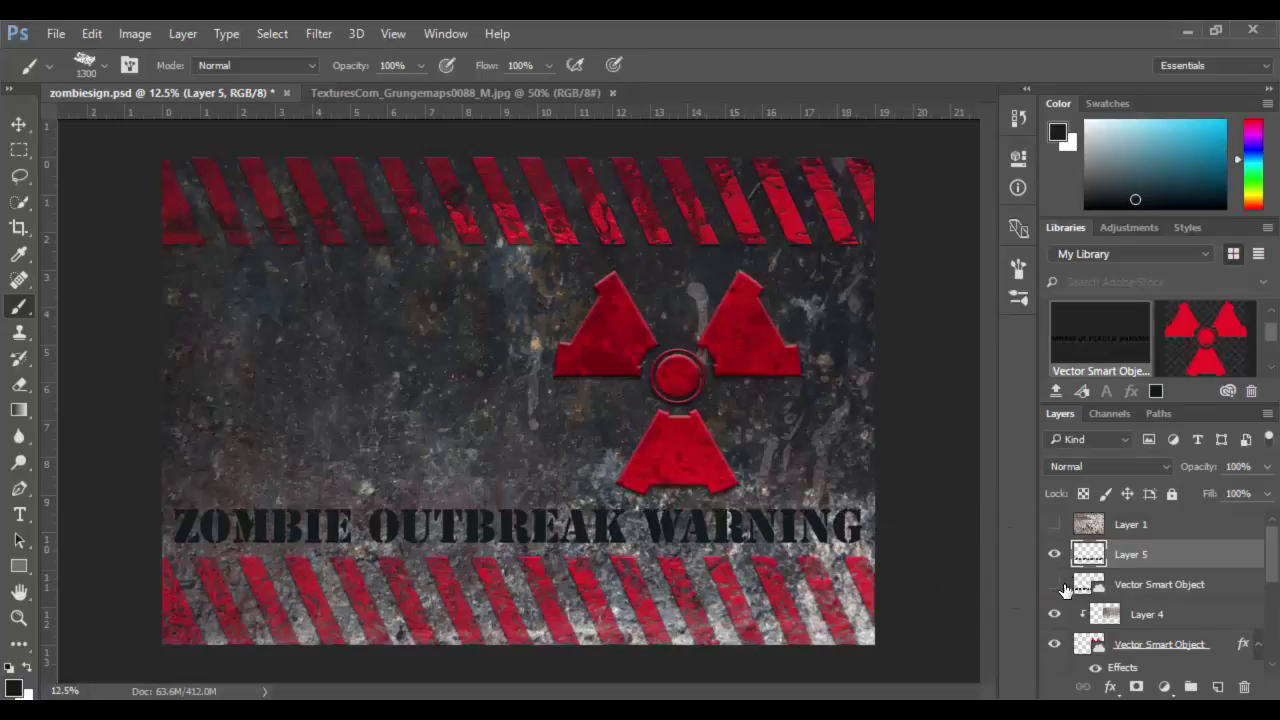
left_click(1099, 466)
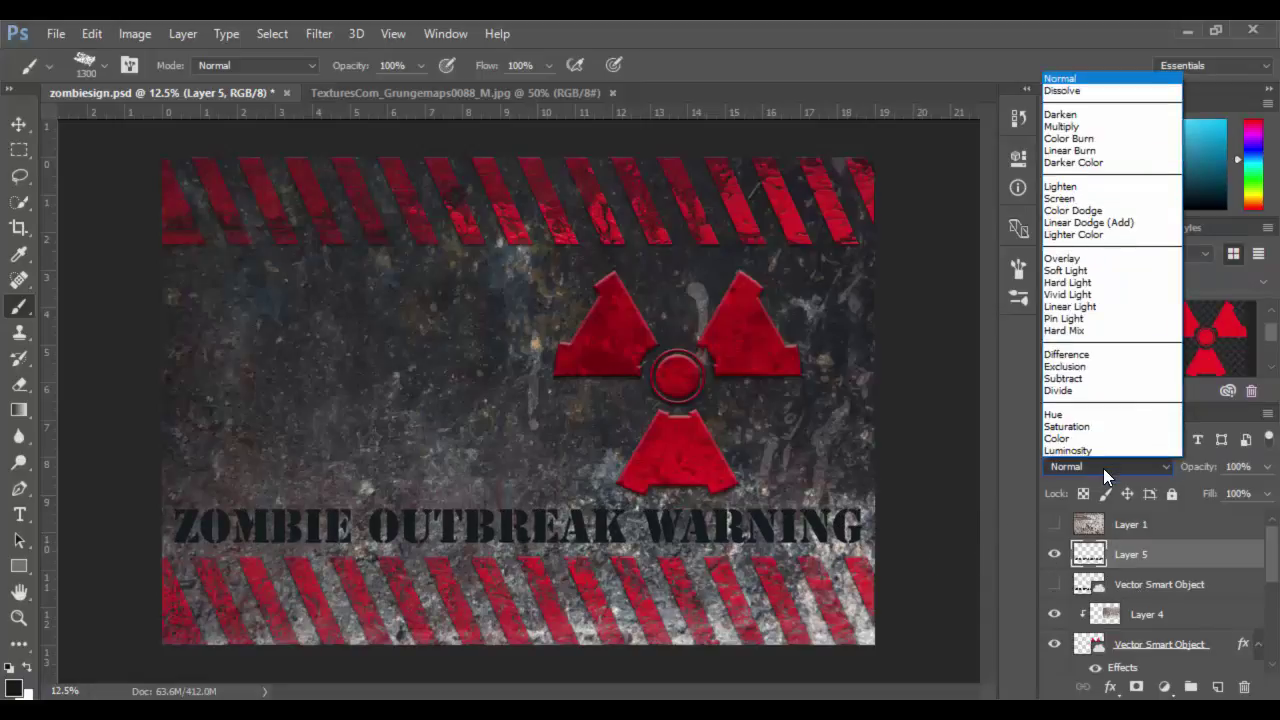
left_click(1081, 262)
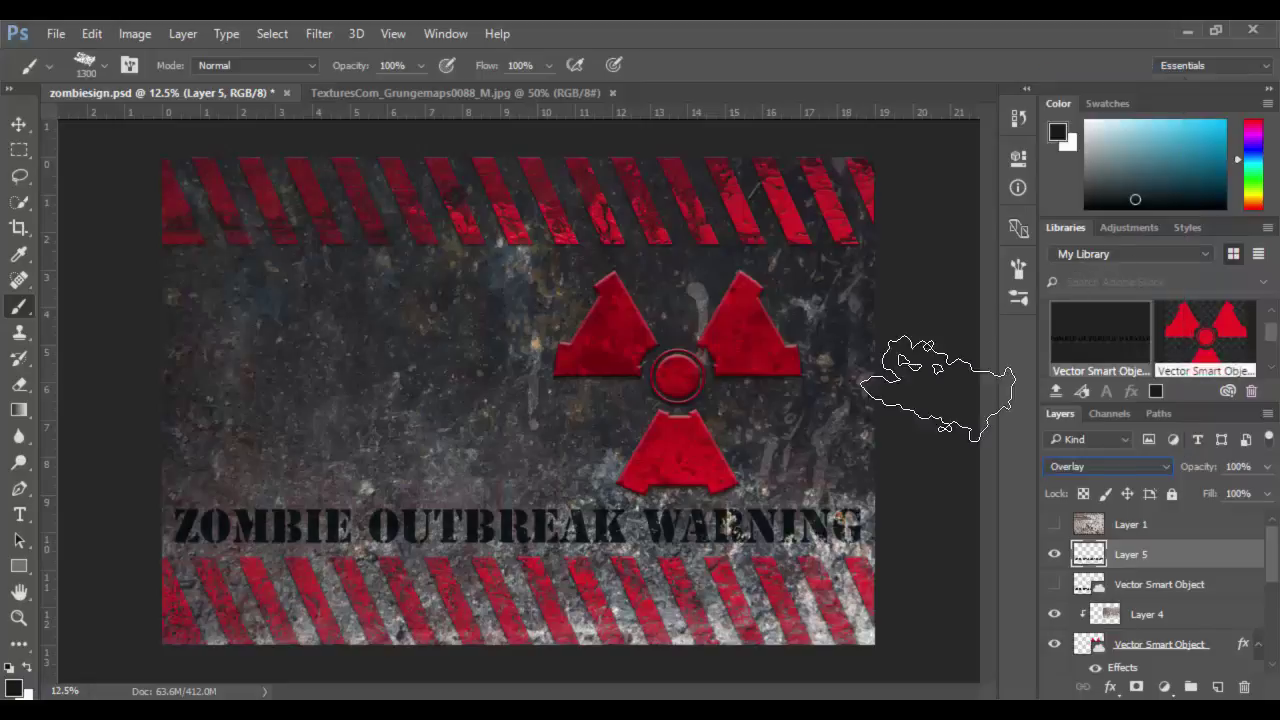